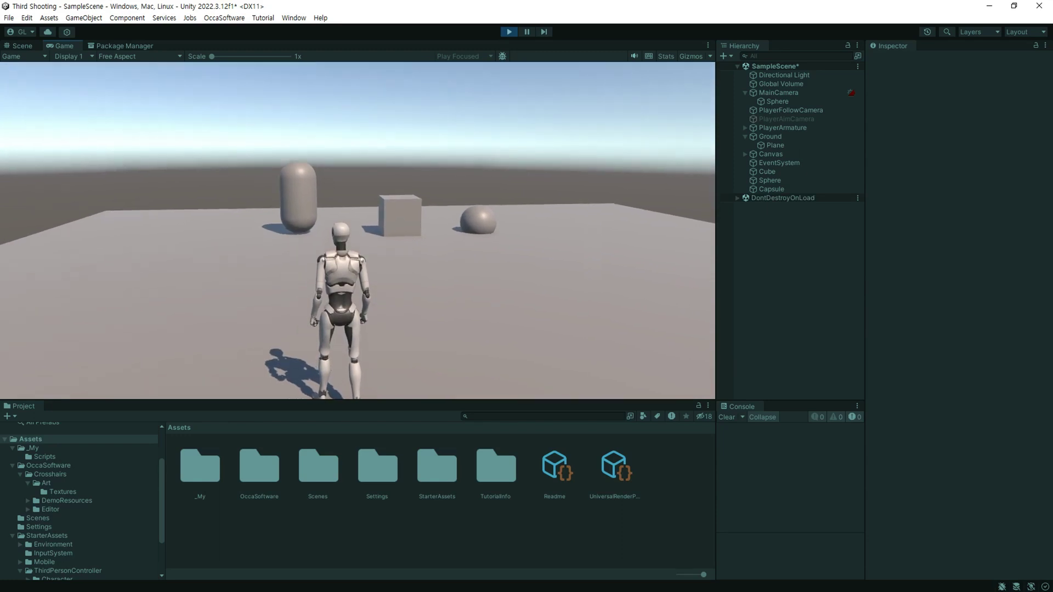
- In Play mode, aim over the shoulder with right-click and walk the character with W and A
right_click(357, 230)
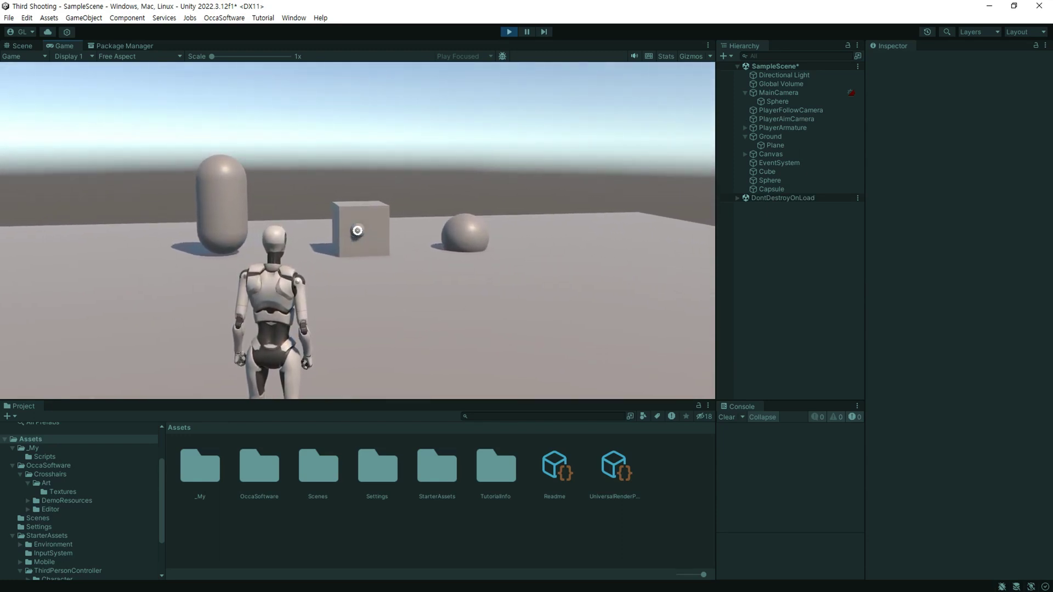
mouse_move(357, 231)
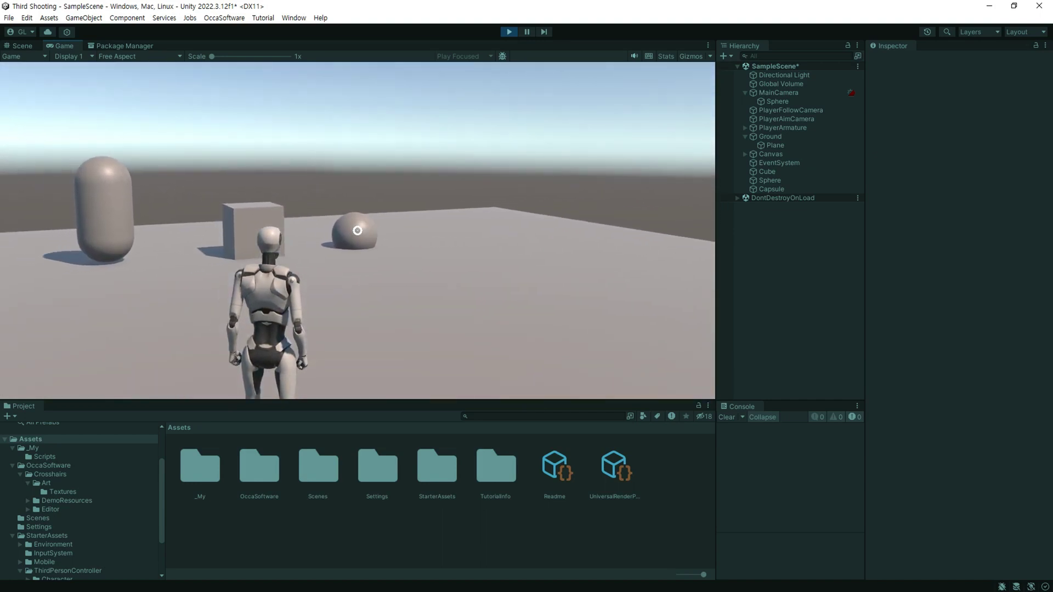
key(w)
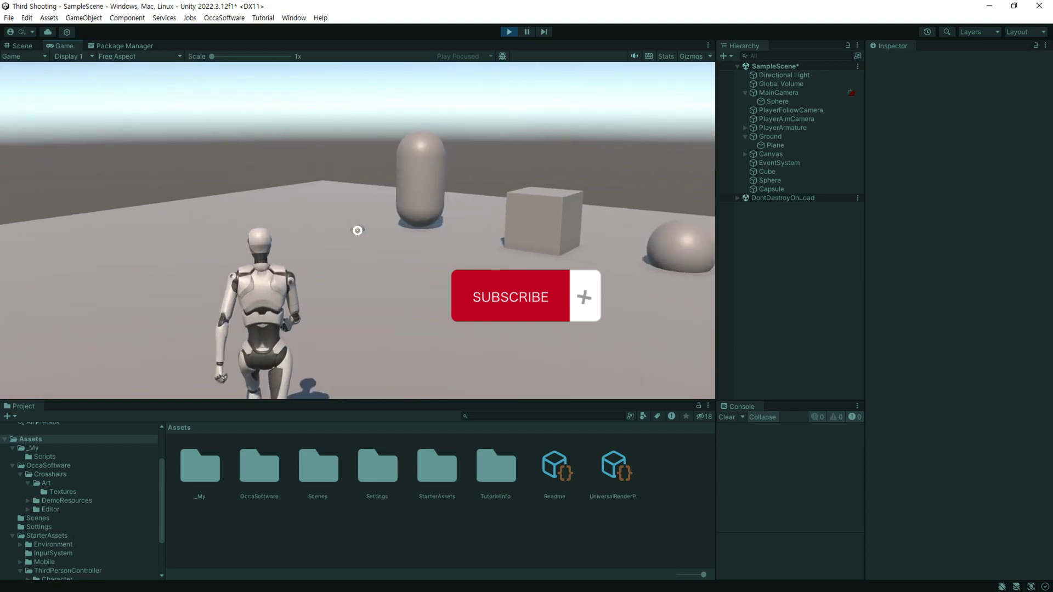
key(w)
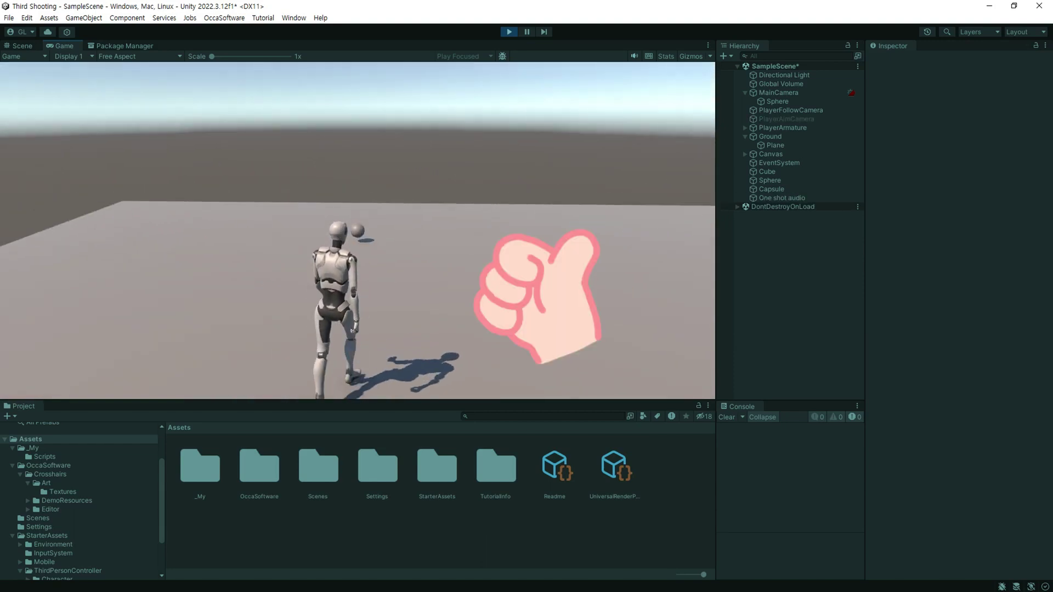
key(a)
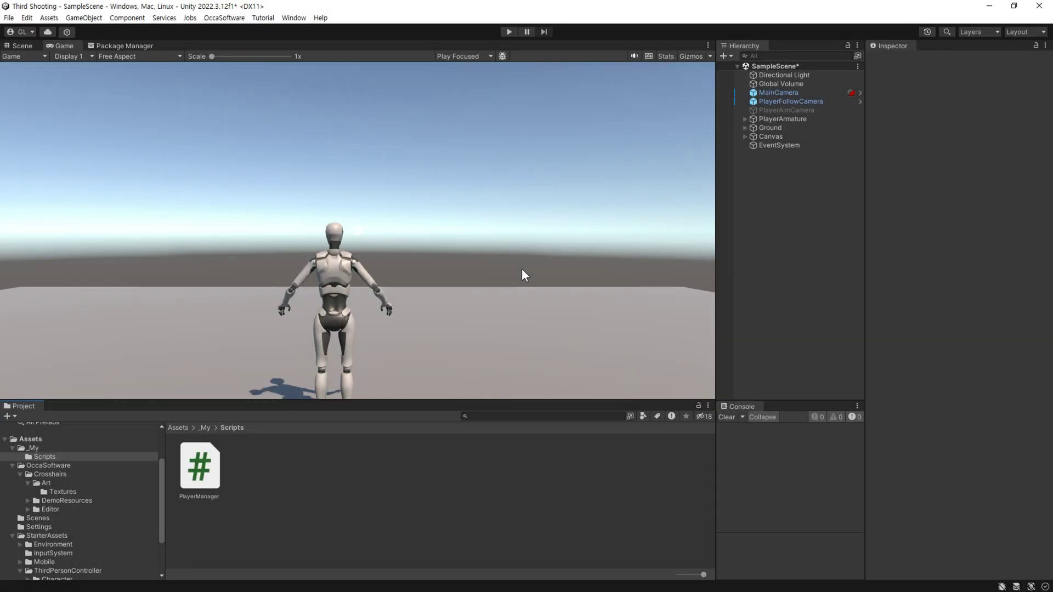
- At the top of AimCheck, declare Transform camTransform = Camera.main.transform
scroll(516, 313, down, 8)
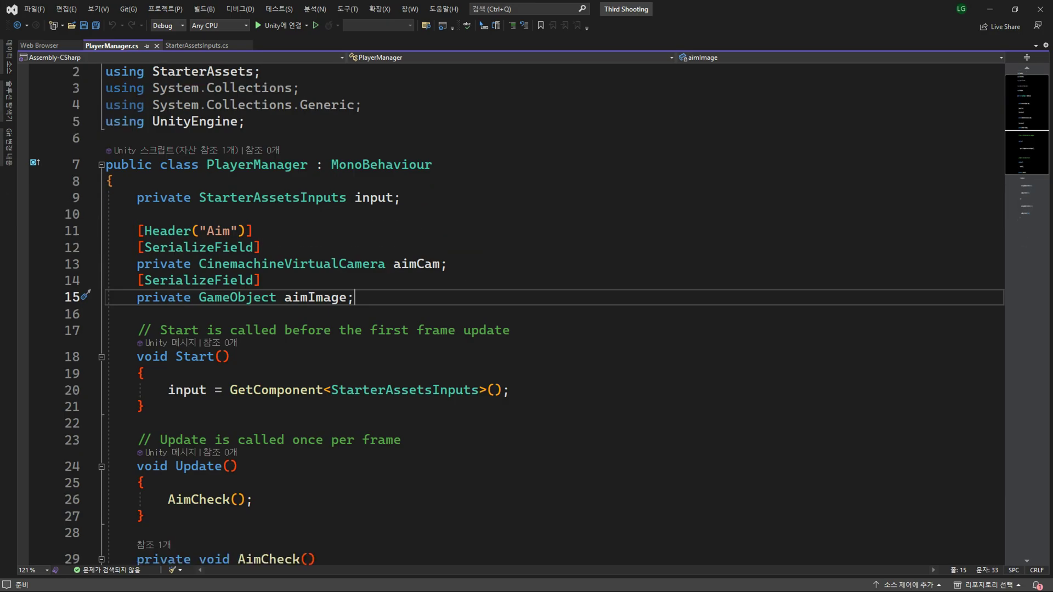
click(239, 84)
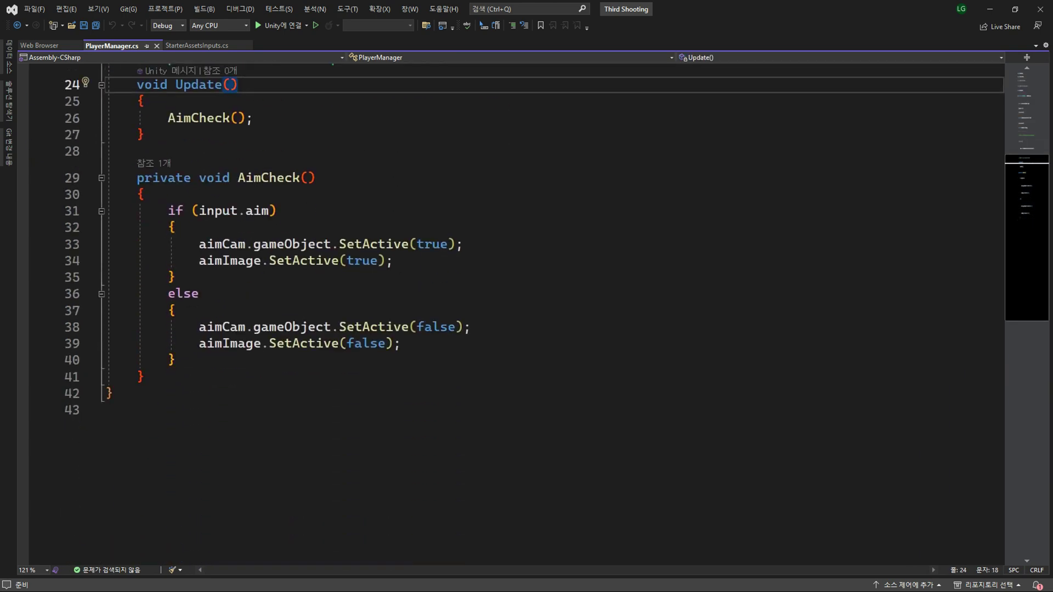
key(Down)
key(Down)
key(Down)
key(Down)
key(Down)
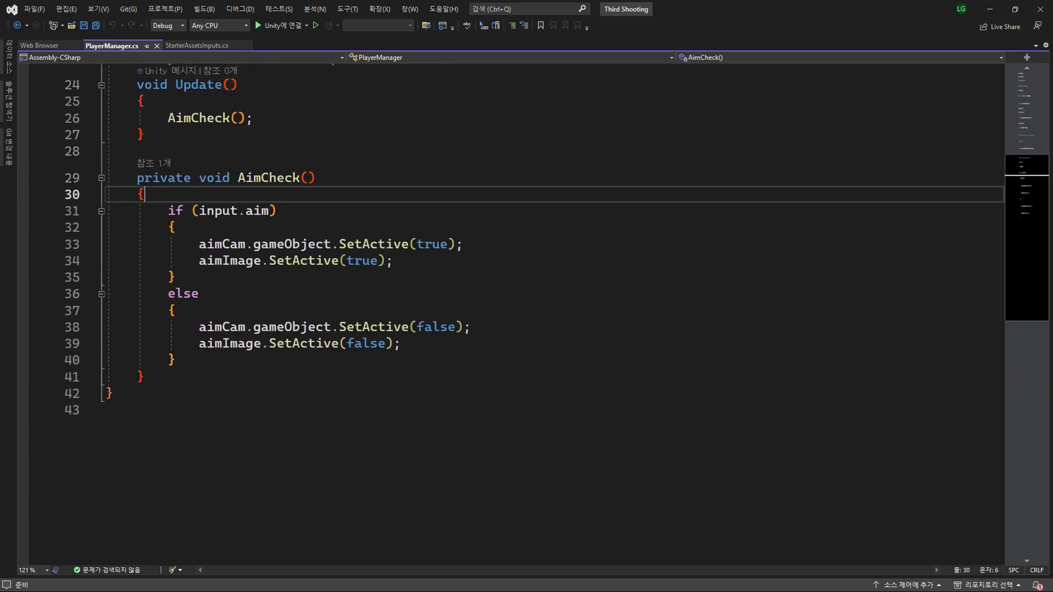
key(Return)
key(Return)
key(Up)
key(Return)
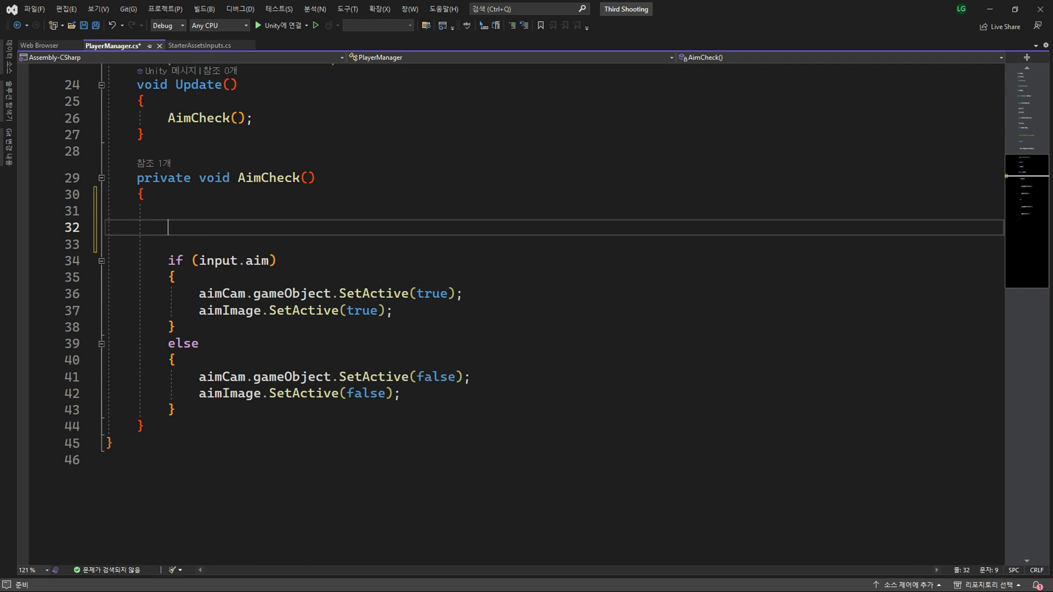
text(Tran)
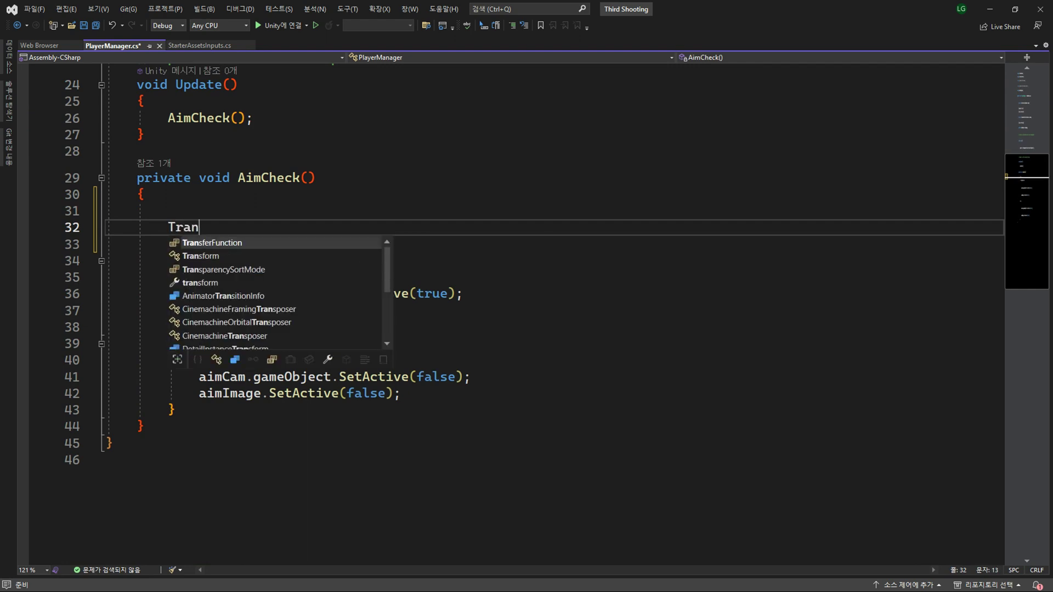
key(Tab)
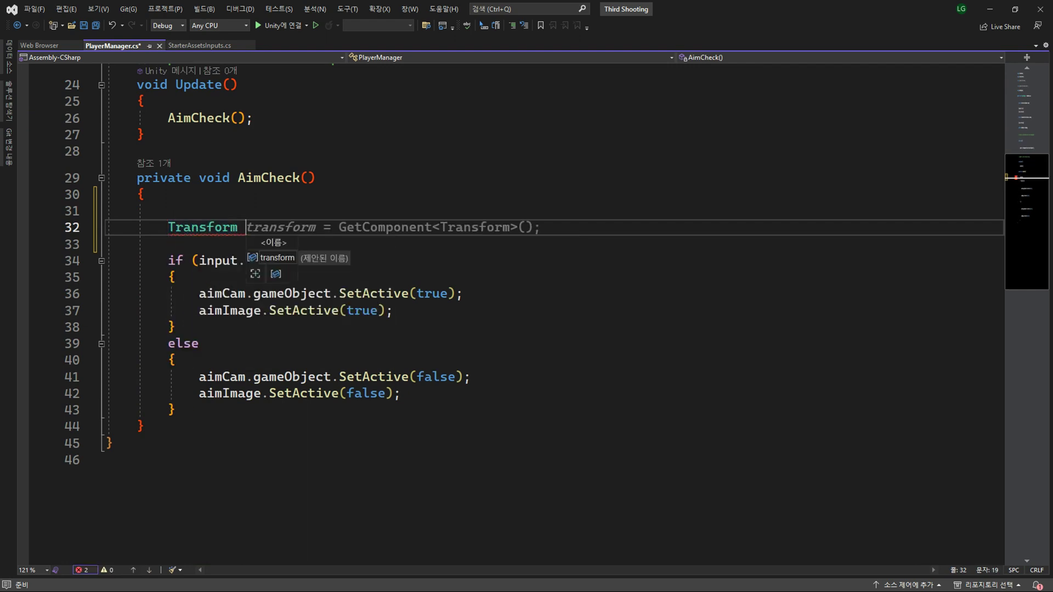
text(camTrans)
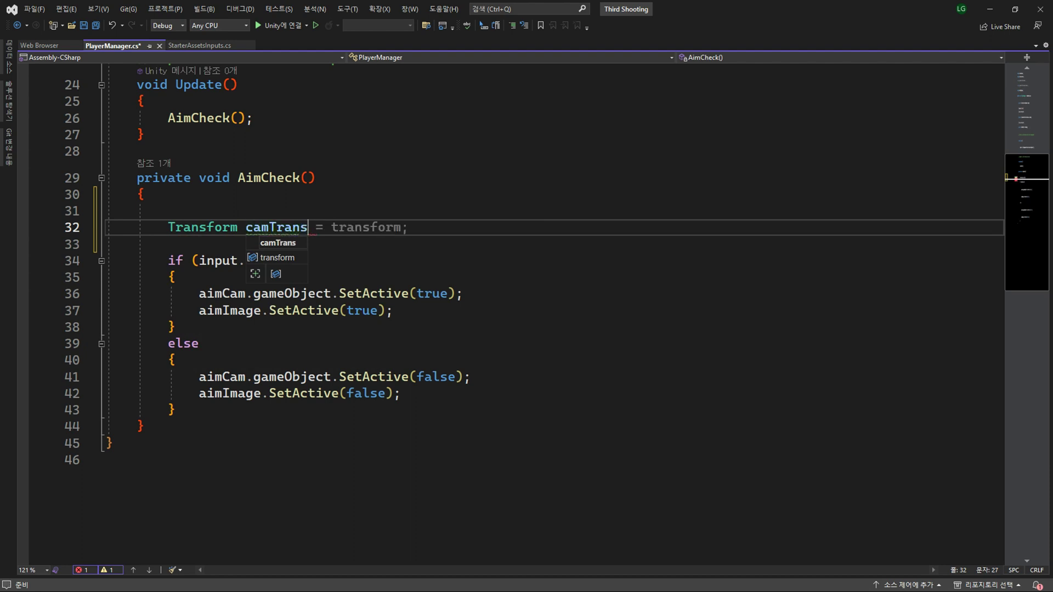
text(form)
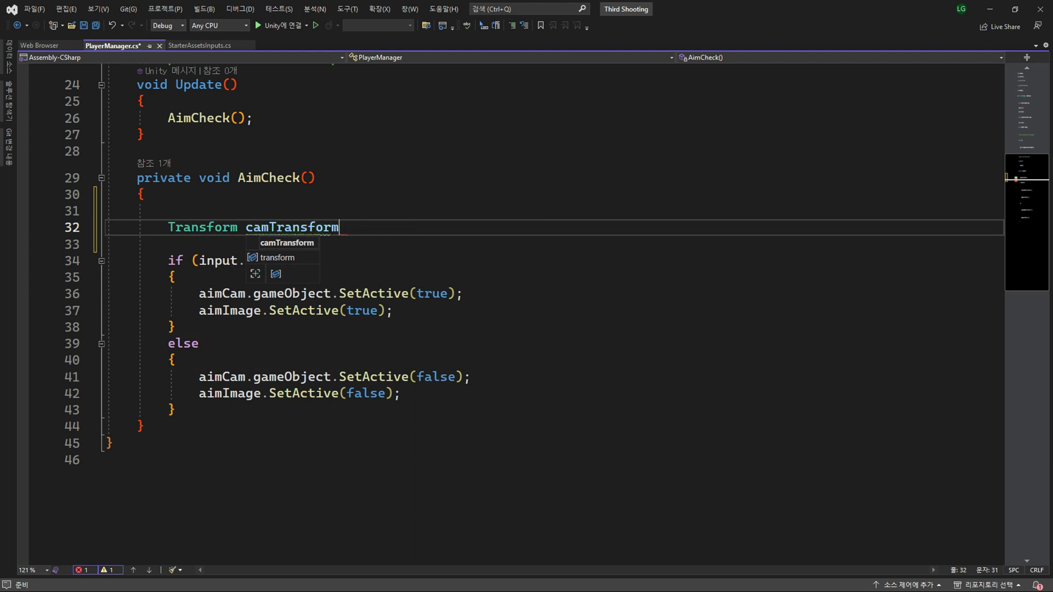
text( = Cam)
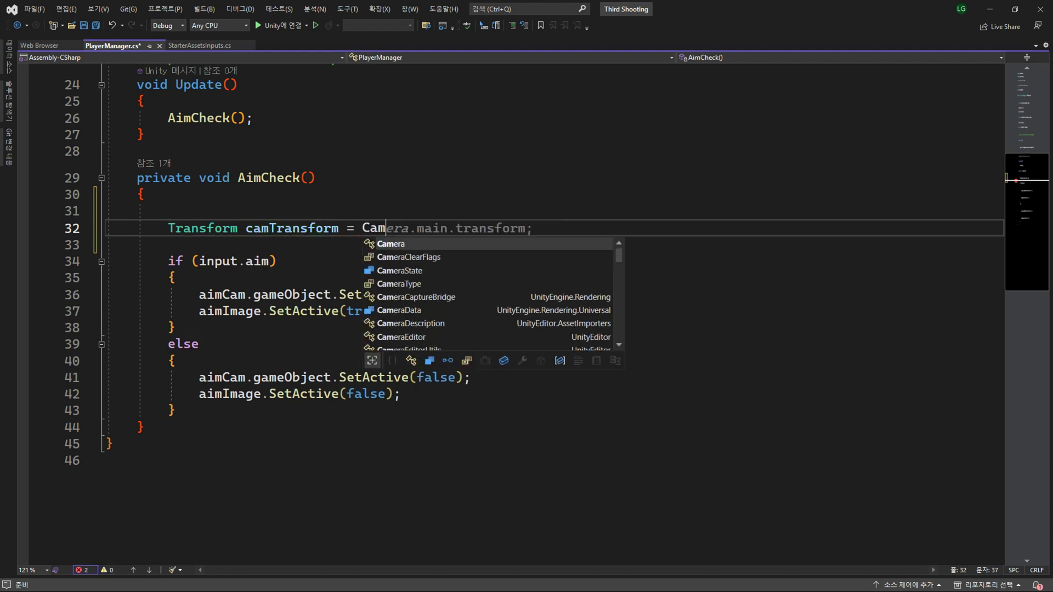
key(Tab)
key(Tab)
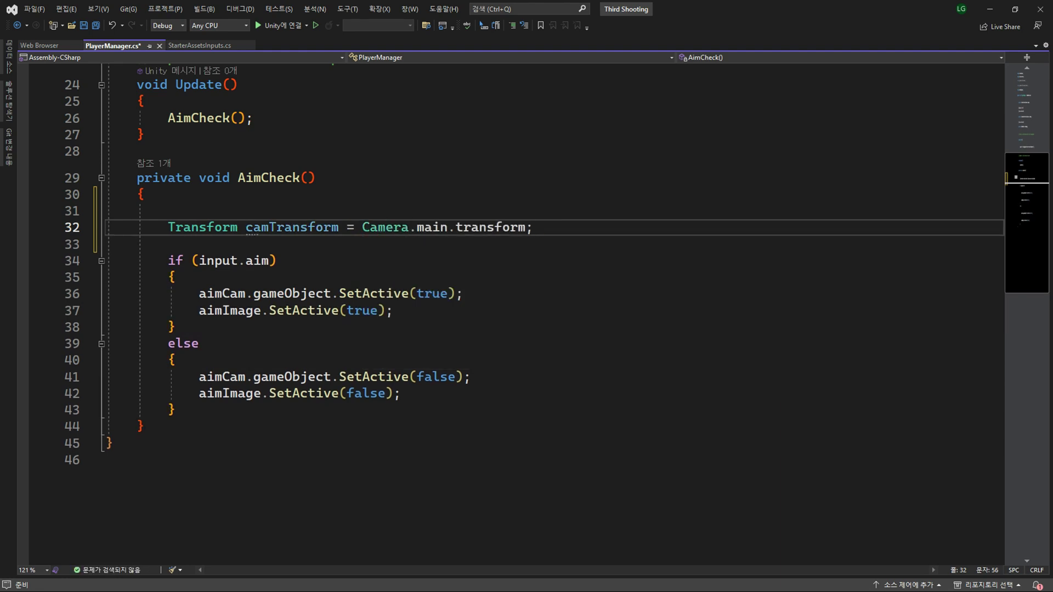
key(Return)
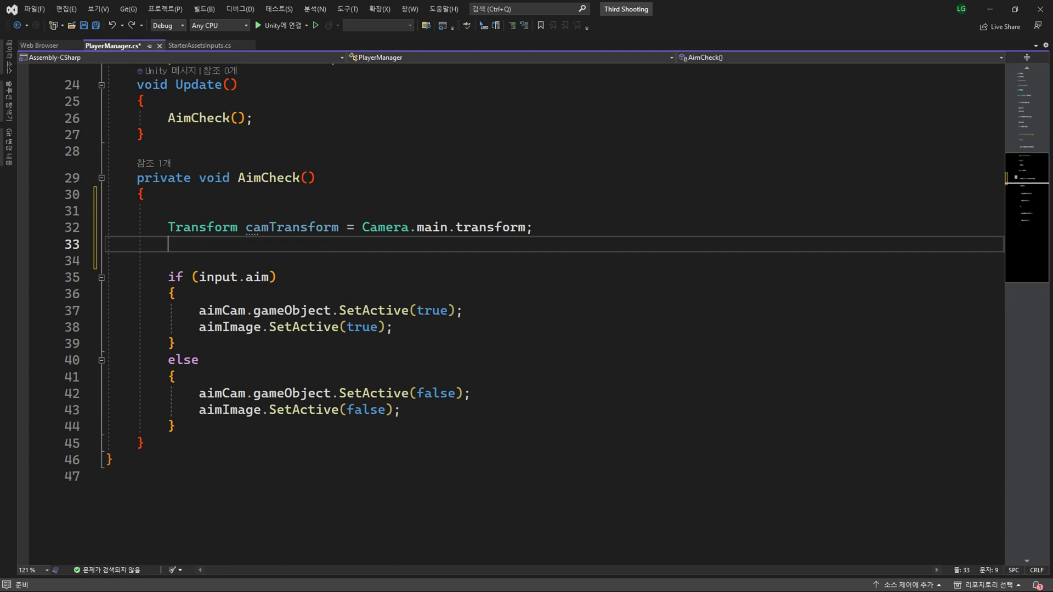
- Below it, declare RaycastHit hit;
text(Rayca)
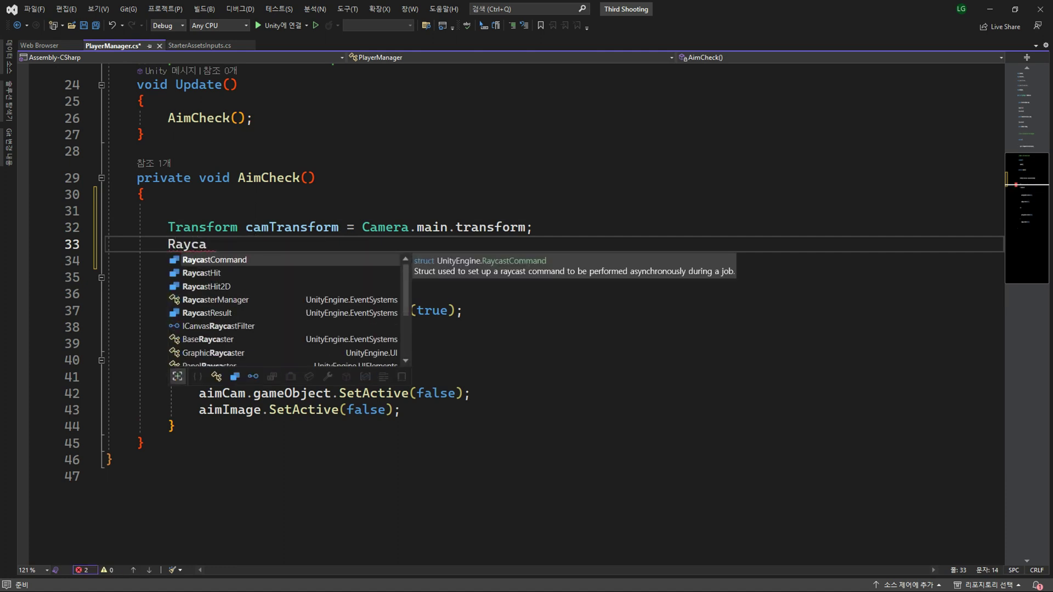
key(Down)
key(Tab)
text(hit)
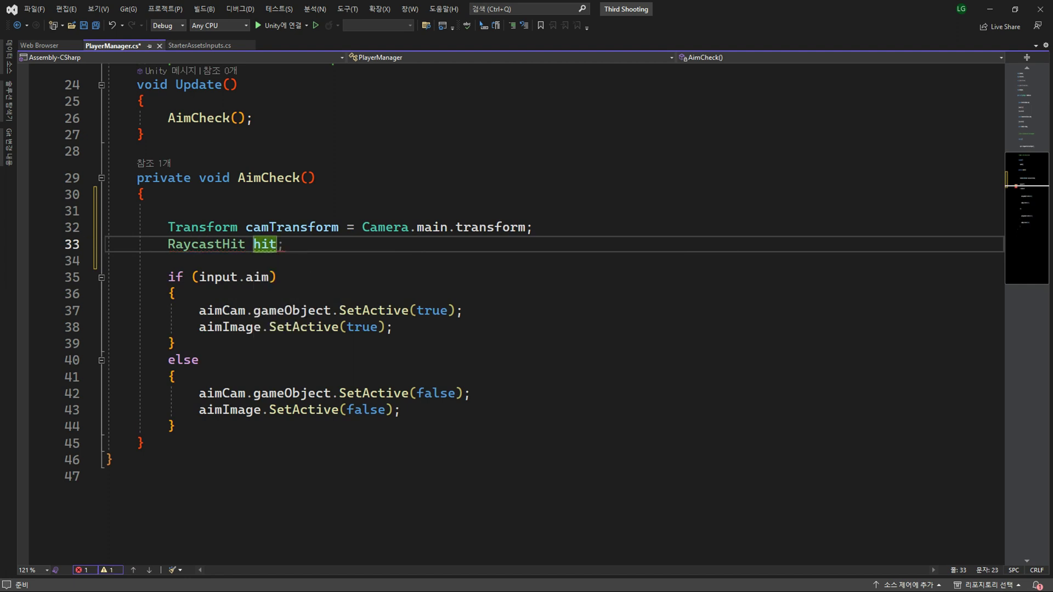
text(;)
key(Return)
key(Return)
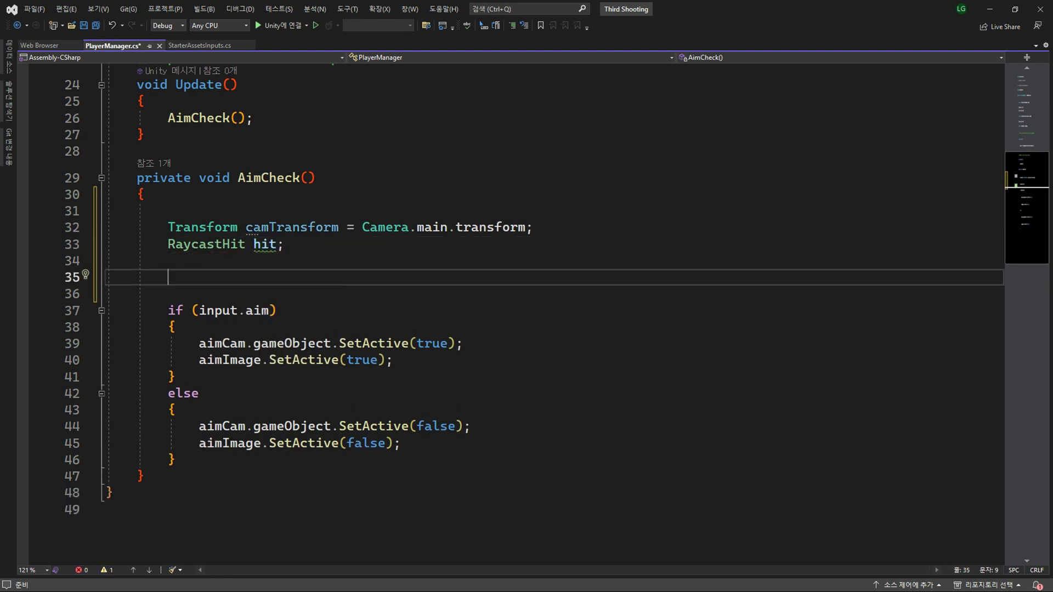
- Create an empty if block whose condition calls Physics.Raycast
text(if()
key(End)
key(Return)
text({)
key(Return)
key(Up)
key(Up)
key(End)
key(Left)
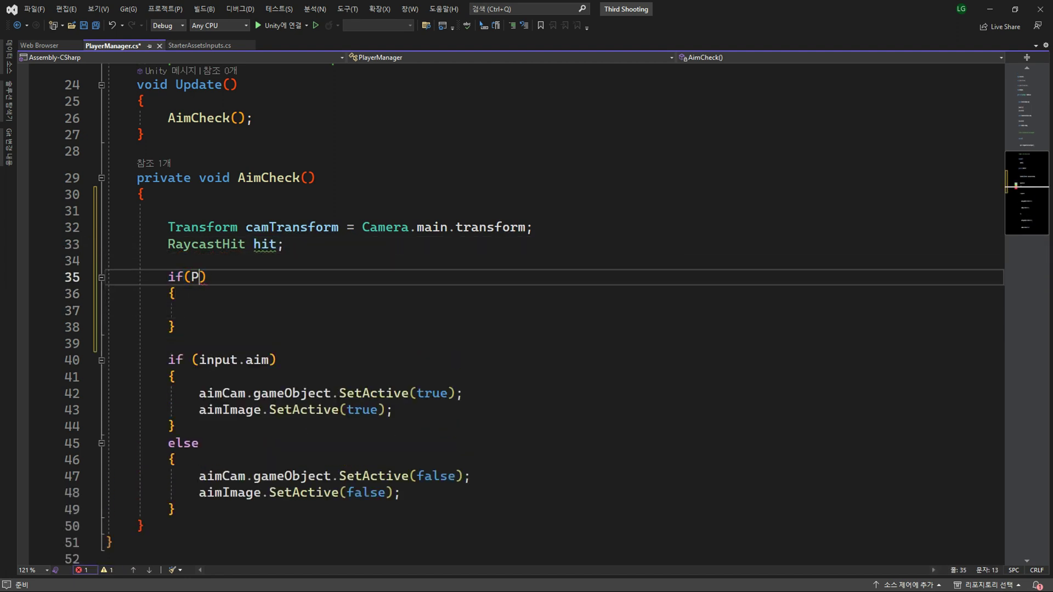
text(hys)
key(Tab)
text(.)
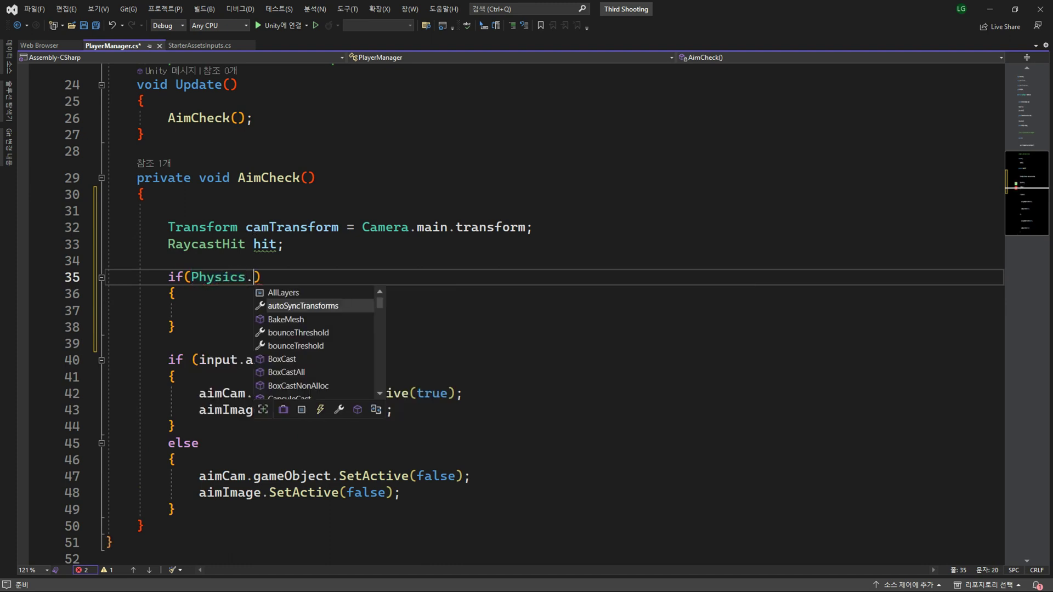
text(ra)
key(Tab)
- Pass camTransform.position, camTransform.forward, out hit and Mathf.Infinity as the Raycast arguments
text(())
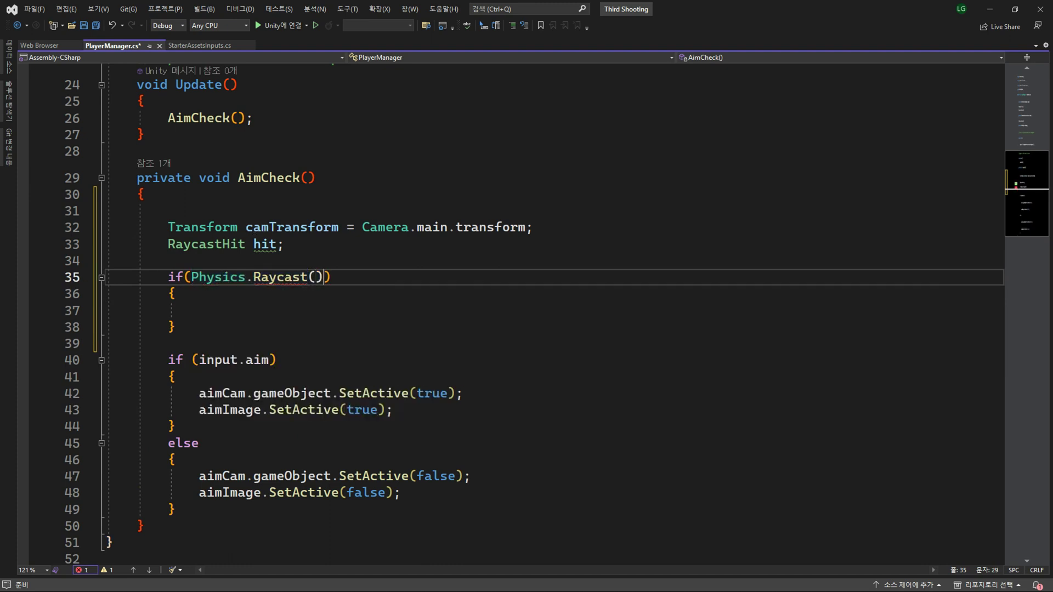
text(c)
key(Tab)
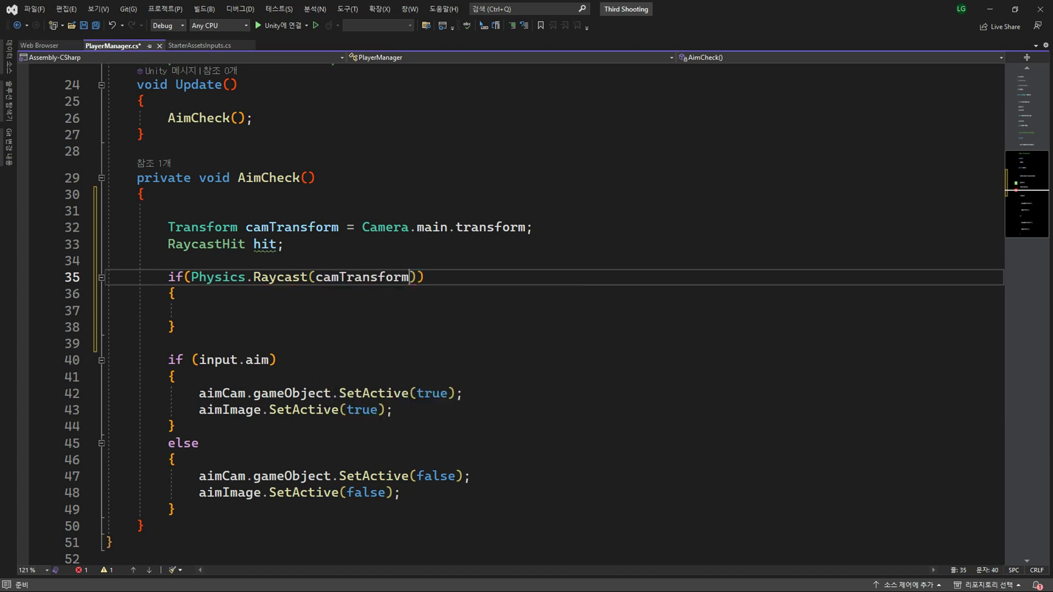
text(.po)
key(Tab)
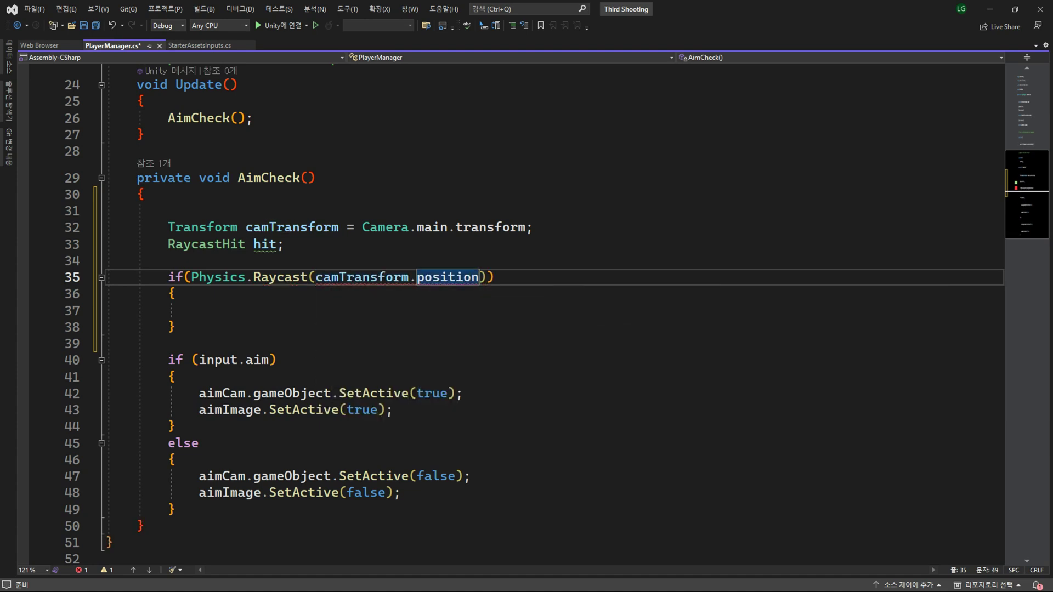
text(,c)
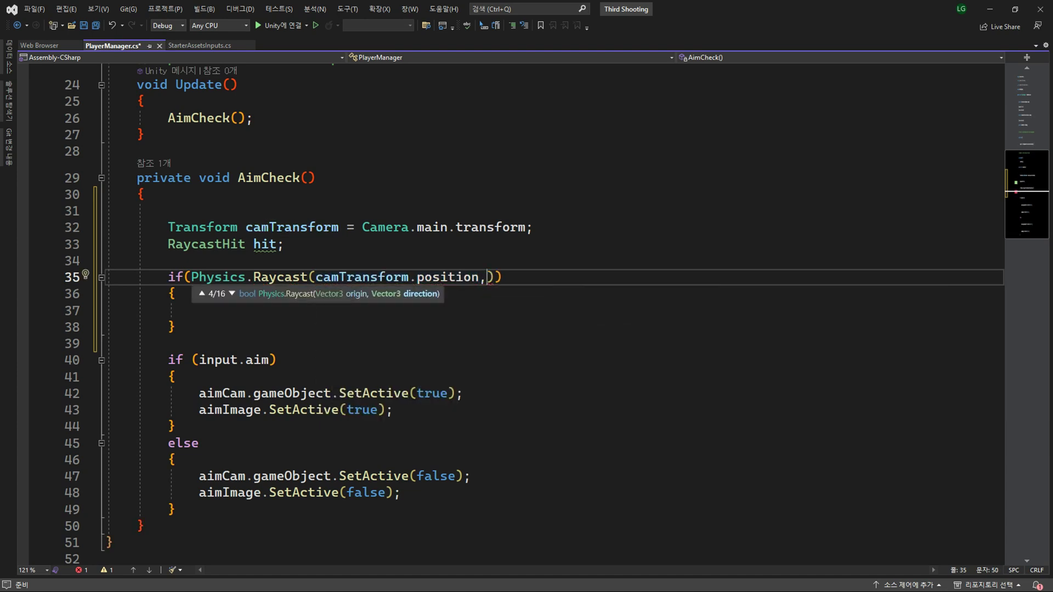
text(am)
key(Tab)
text(.)
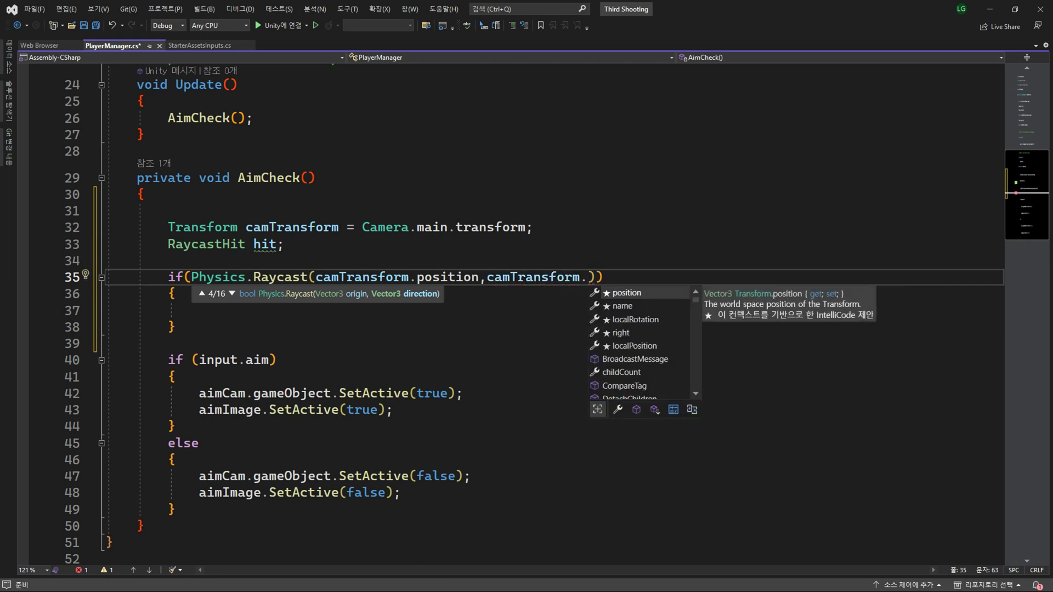
text(fro)
key(Tab)
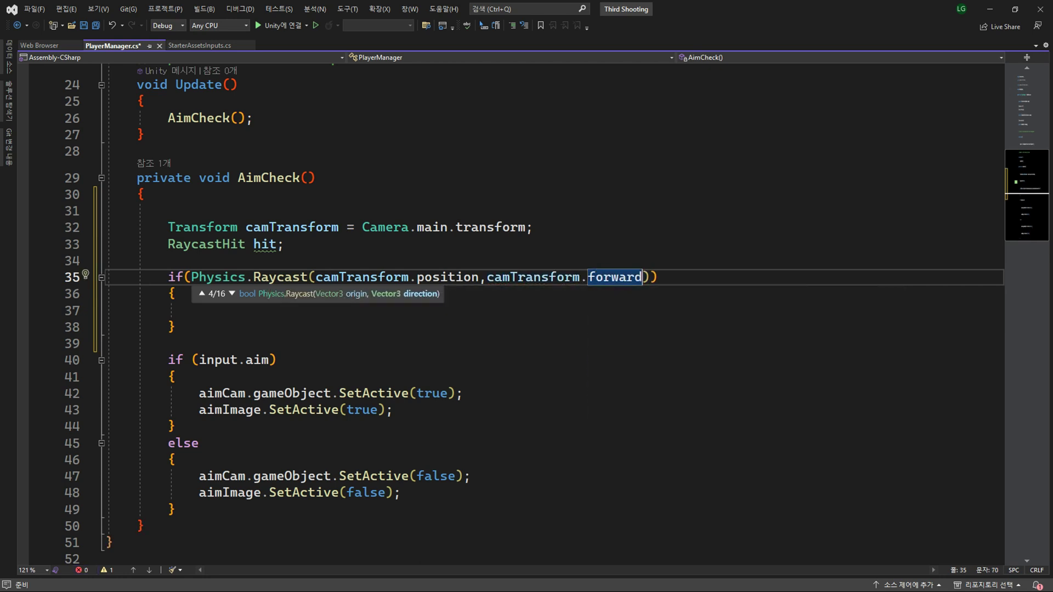
text(,)
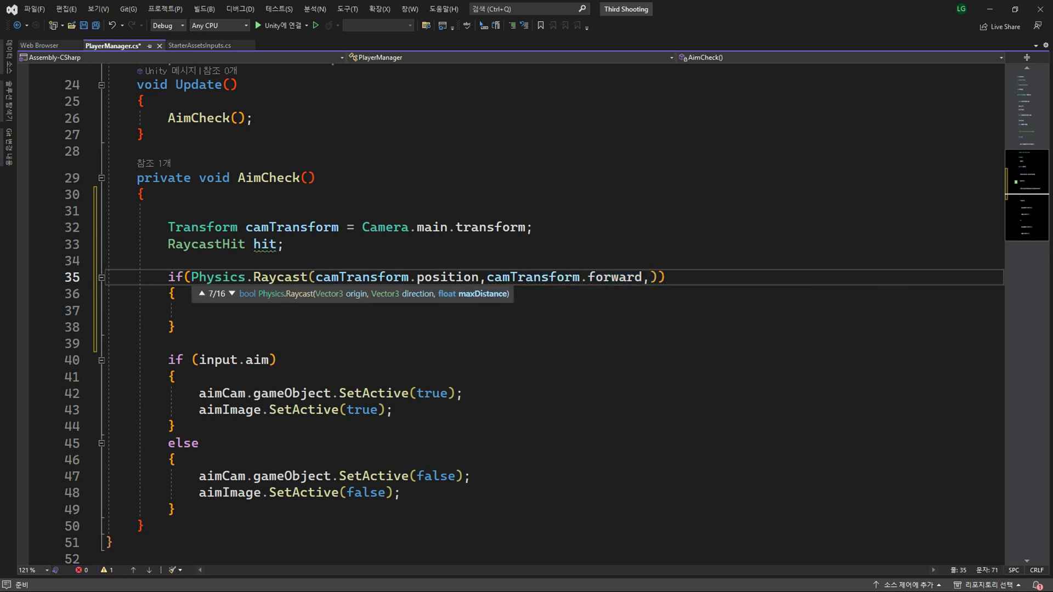
text(out hit)
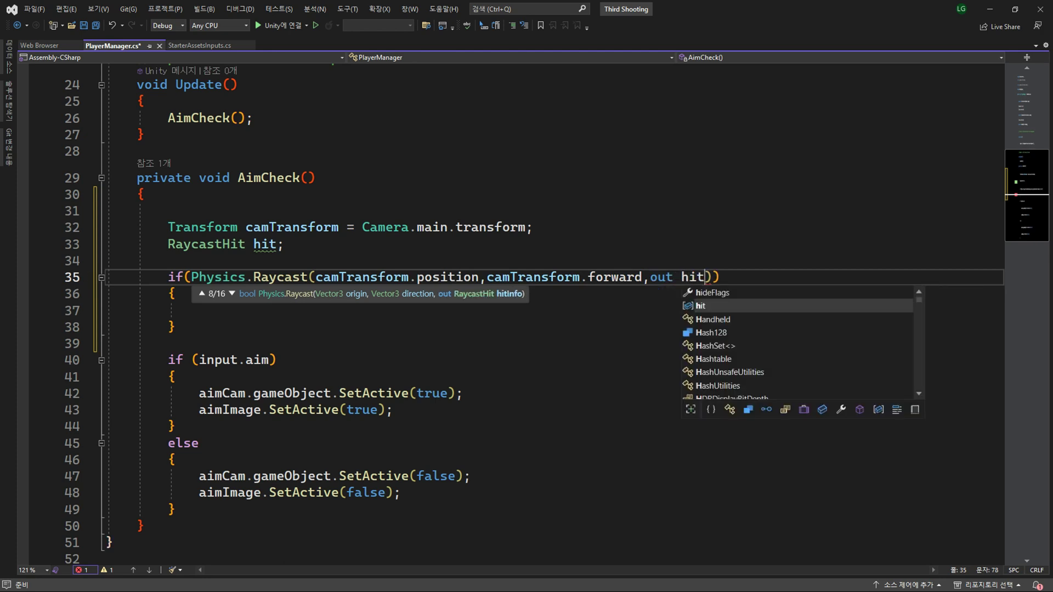
text(,)
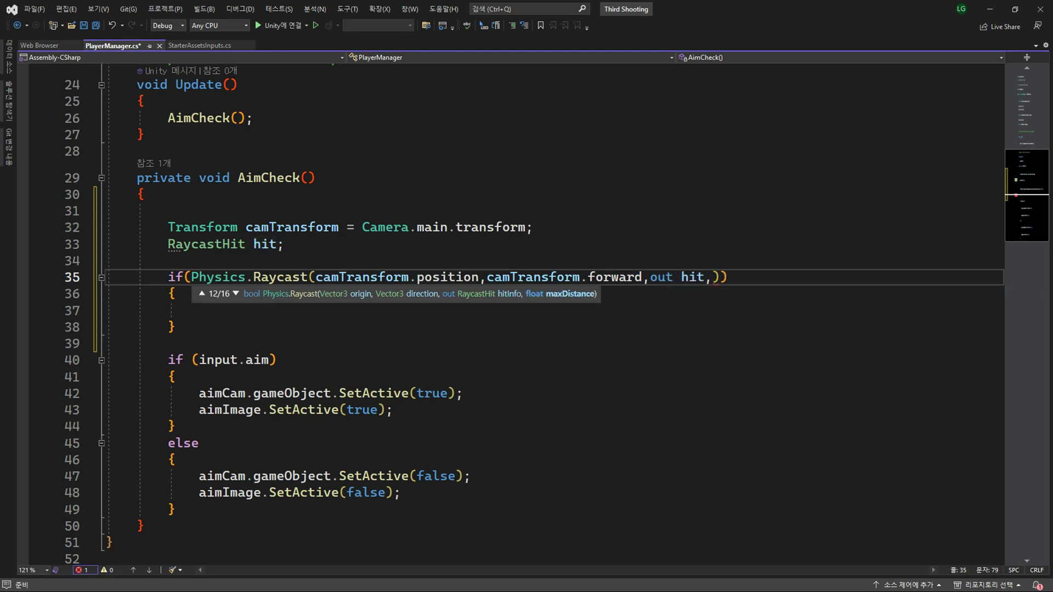
text(Ma)
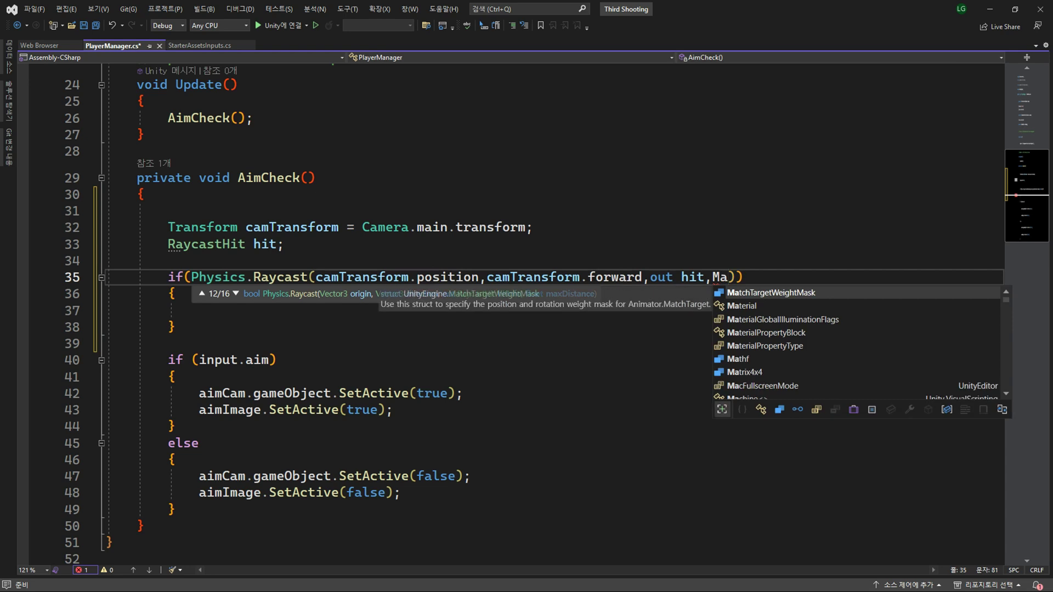
key(Tab)
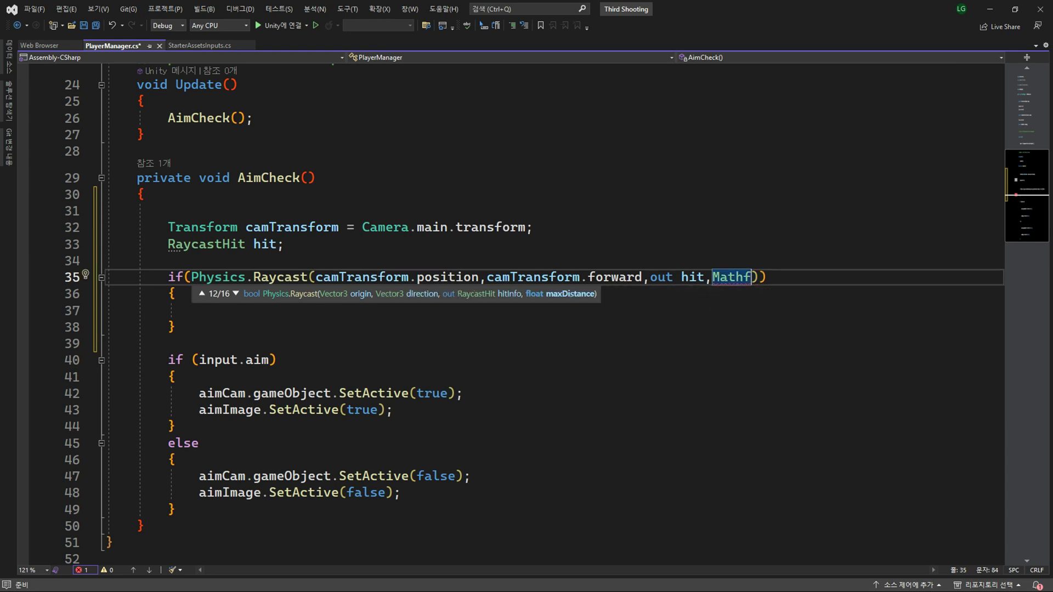
text(.I)
key(Tab)
click(174, 294)
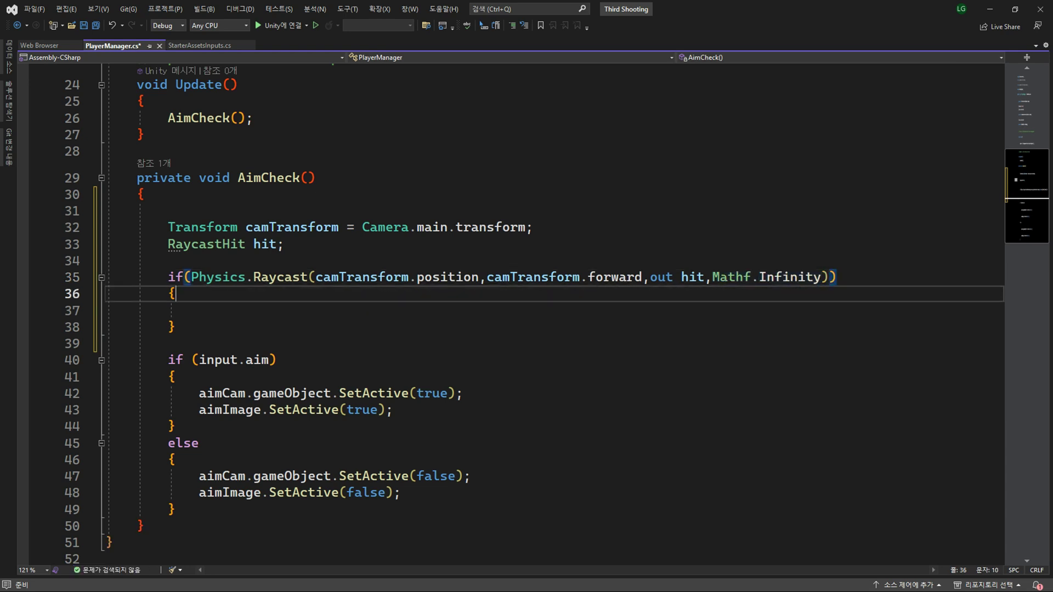
click(199, 310)
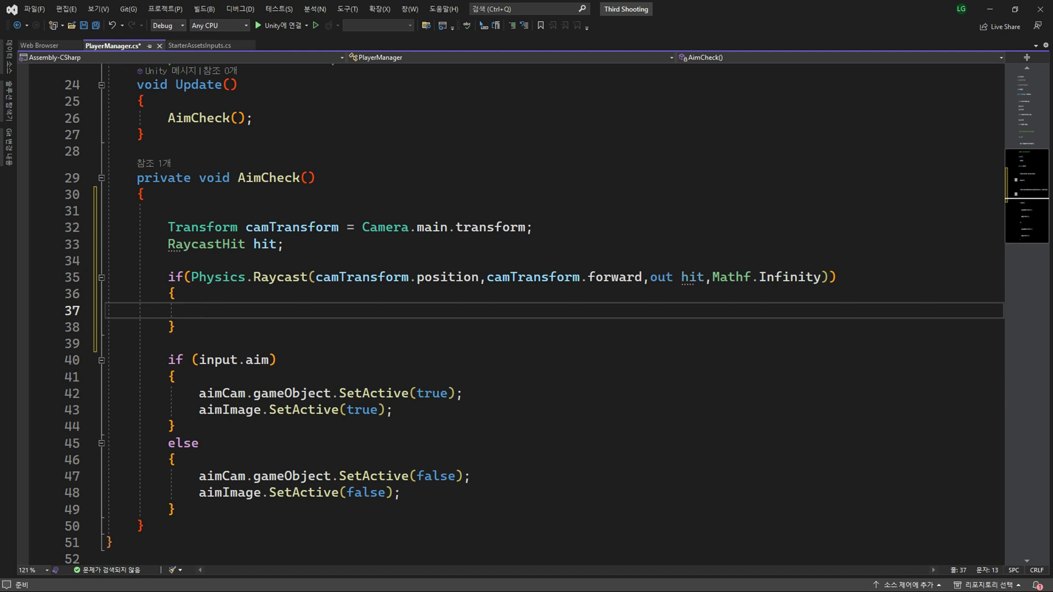
- Add Debug.Log("Name : " + hit.transform.gameObject.name) inside the raycast block and save PlayerManager.cs
text(de)
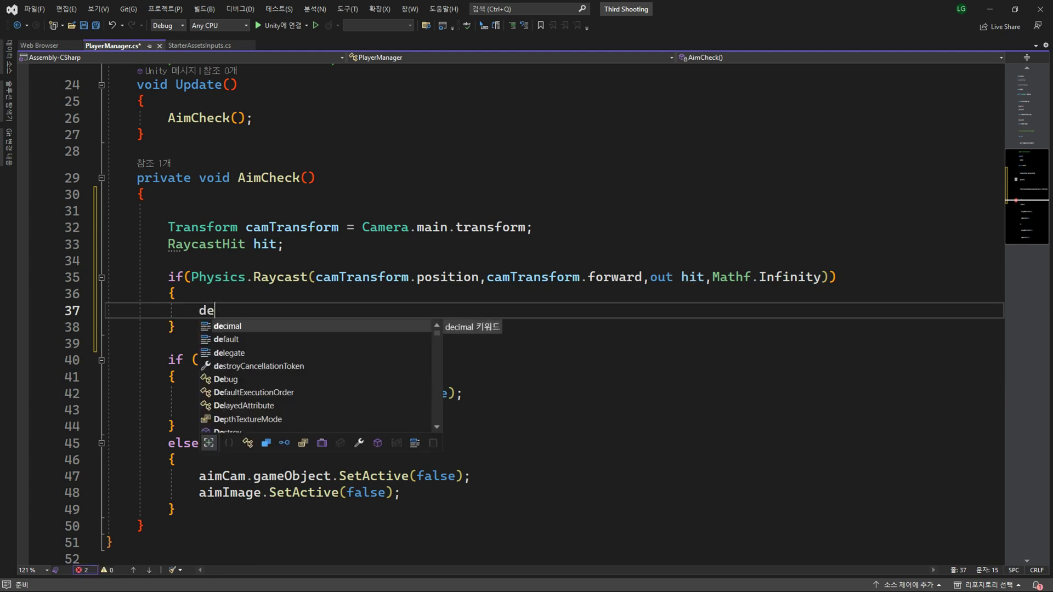
key(Down)
key(Down)
key(Down)
key(Down)
key(Tab)
text(.L)
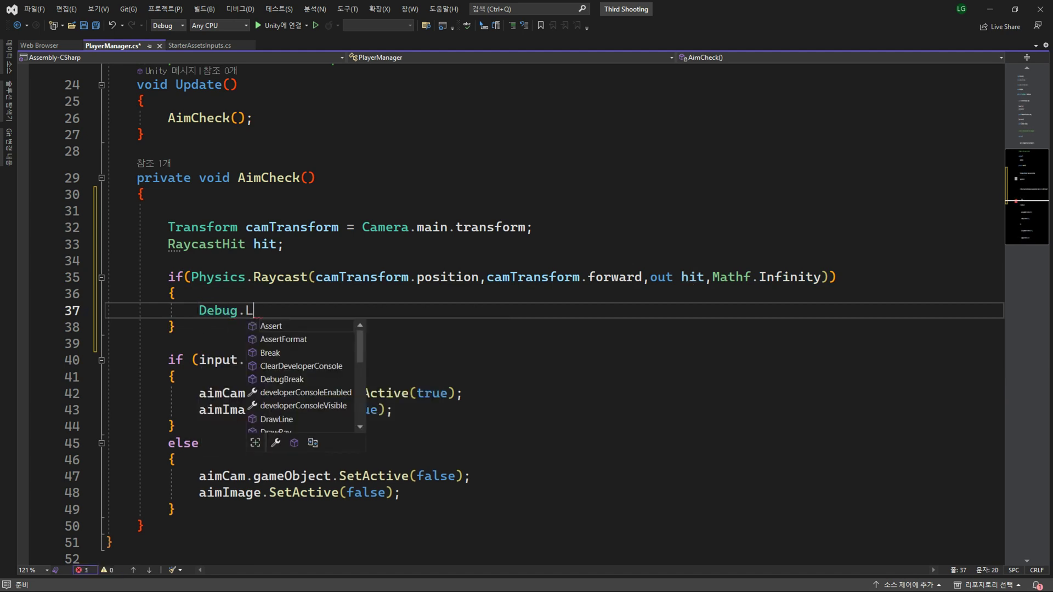
key(Tab)
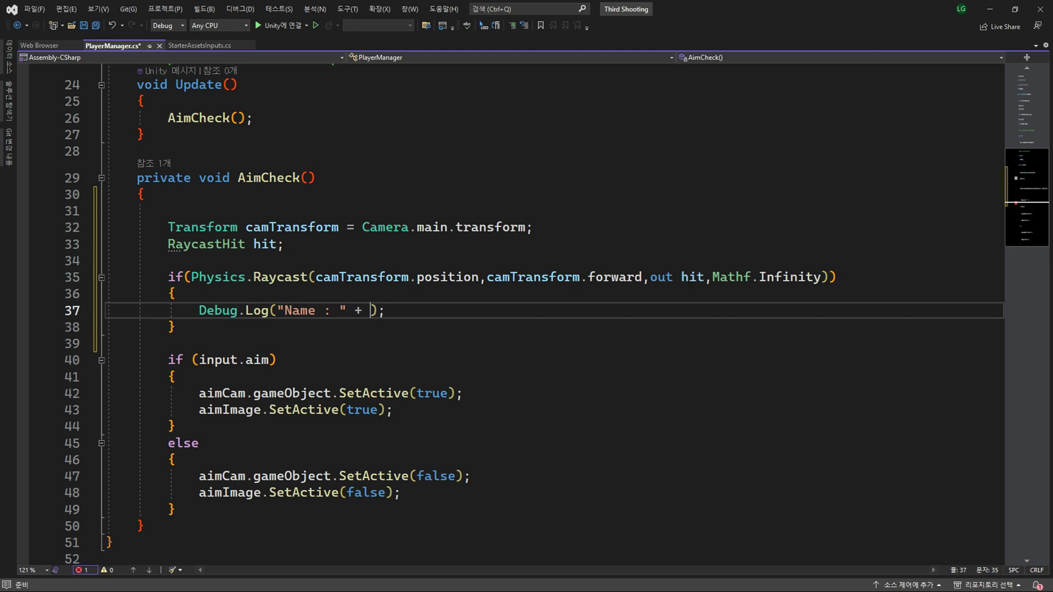
text(hit.tr)
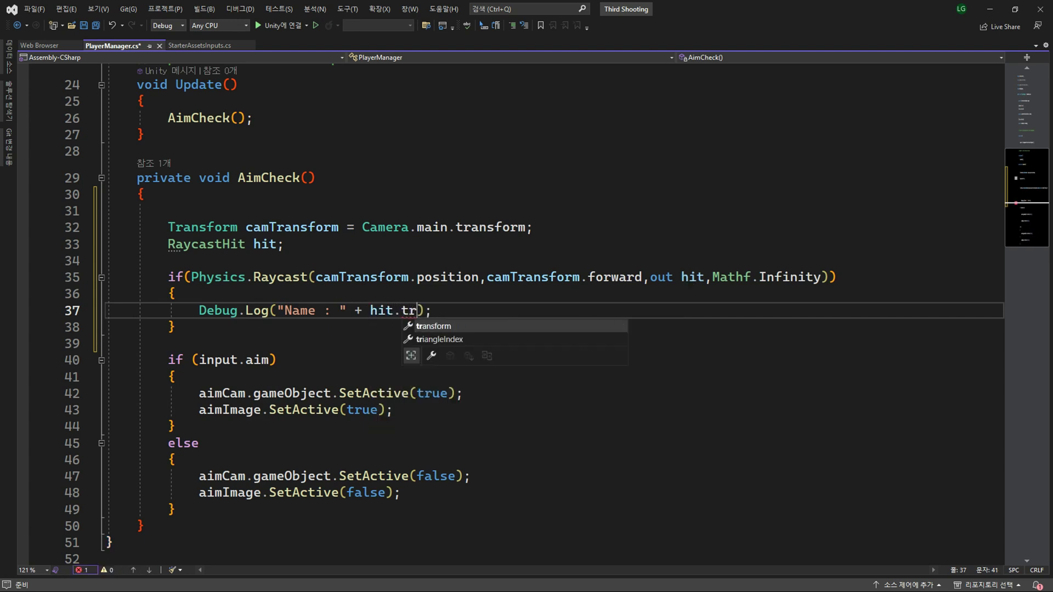
key(Tab)
text(.gam)
key(Tab)
text(.)
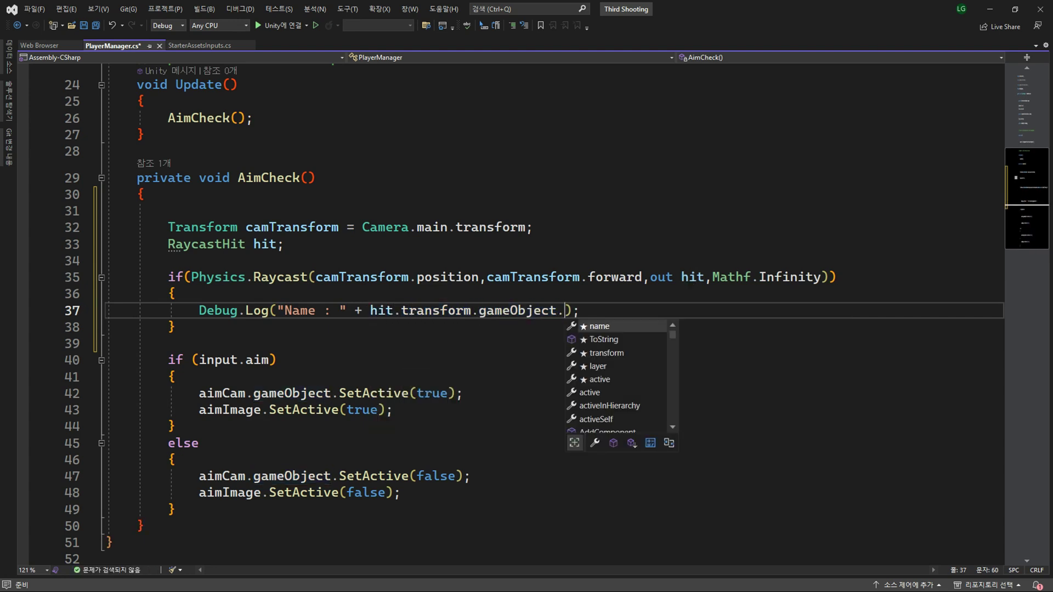
key(Tab)
key(ctrl+s)
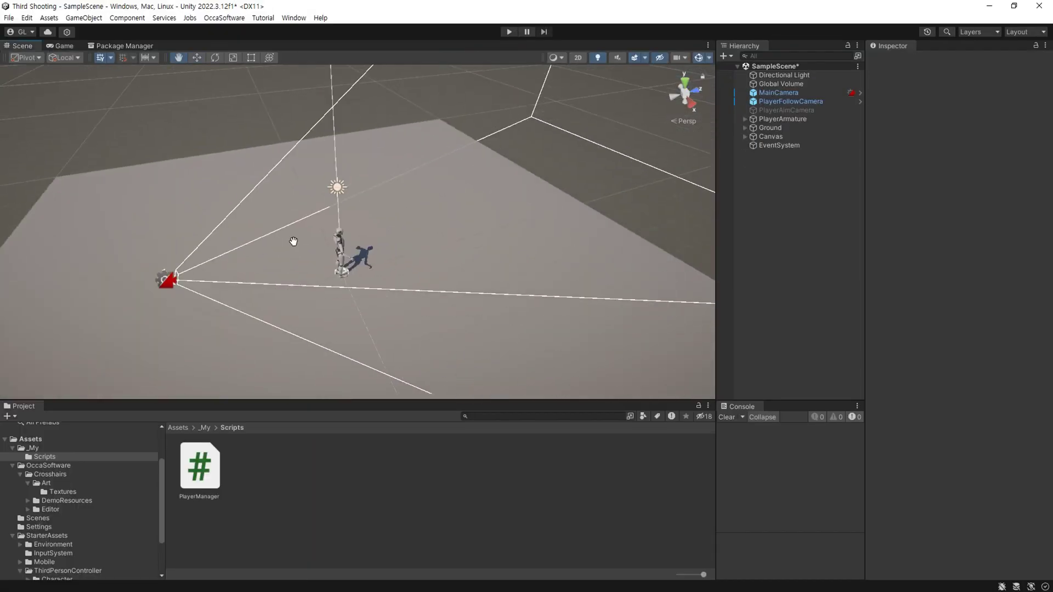
- Add a Cube from the Hierarchy and reset its Transform to the origin
alt+drag(293, 241, 488, 160)
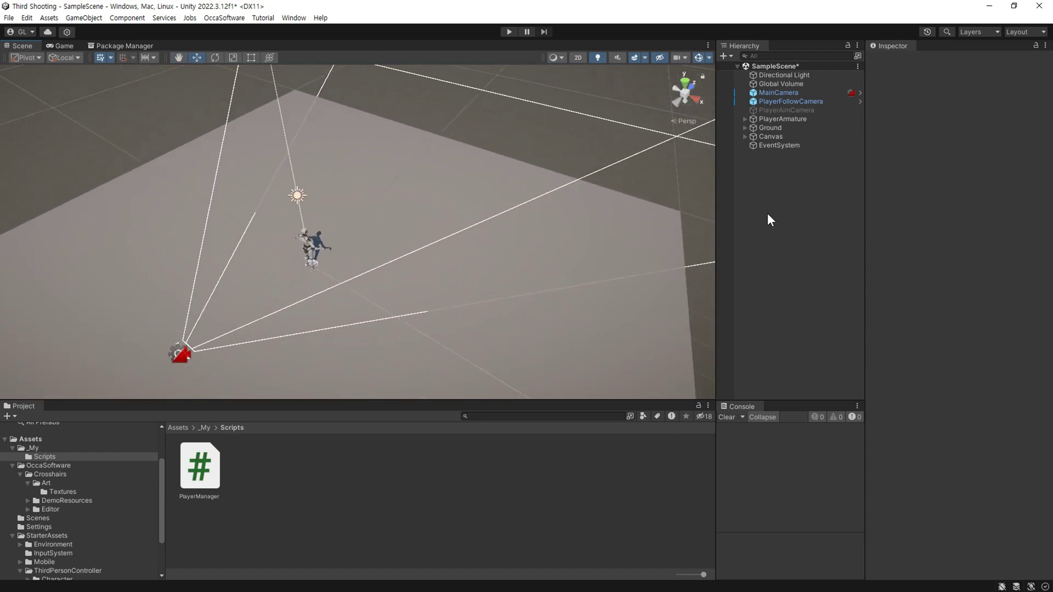
right_click(761, 167)
mouse_move(821, 337)
click(932, 339)
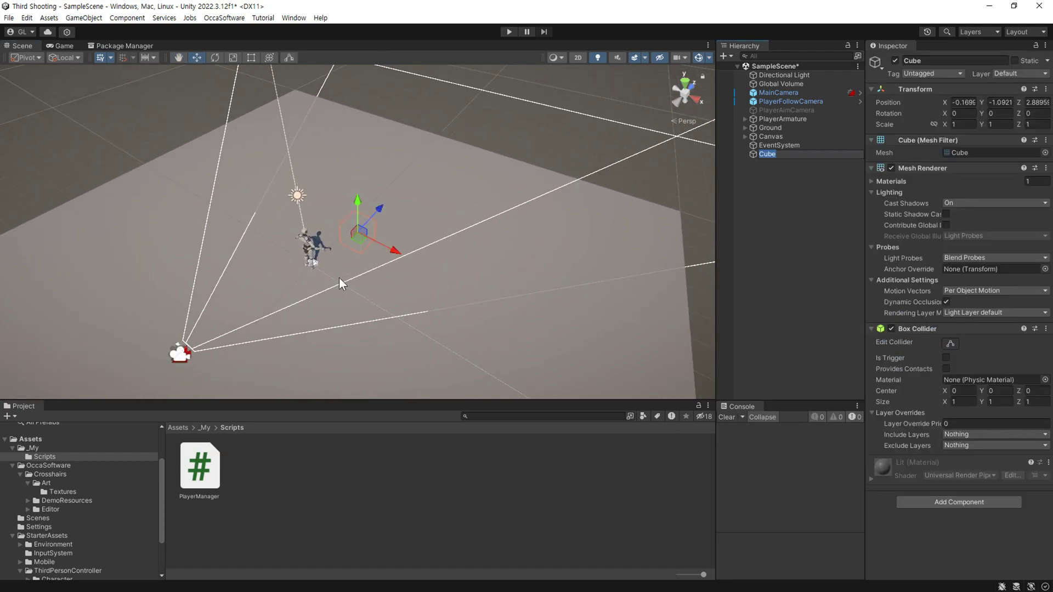
right_click(935, 91)
click(952, 101)
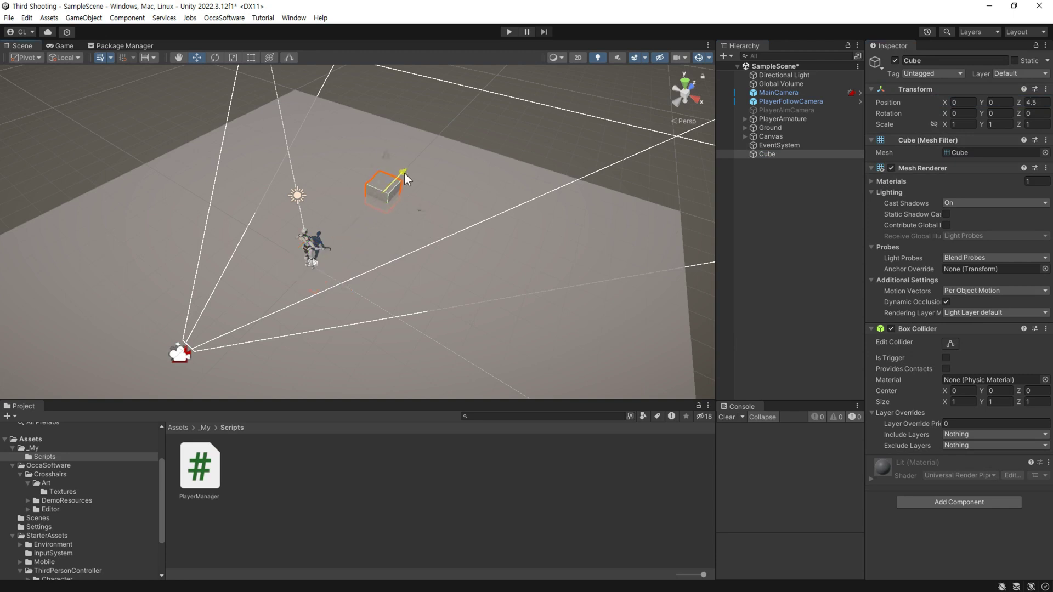
- Add a Sphere, reset its Transform, and move it to the right of the cube
right_click(768, 190)
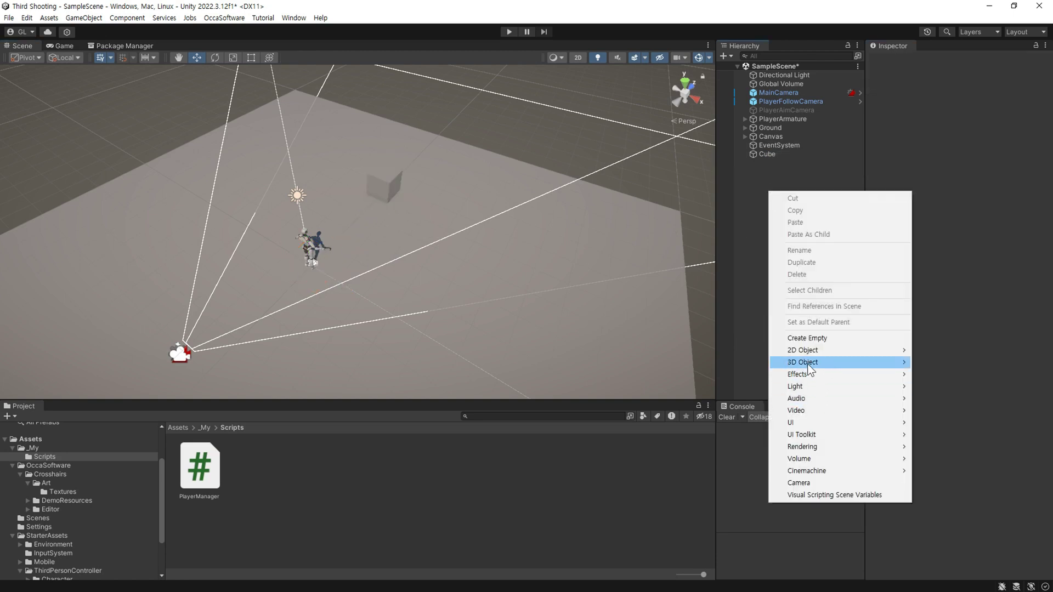
mouse_move(808, 363)
click(965, 374)
right_click(935, 89)
click(1015, 104)
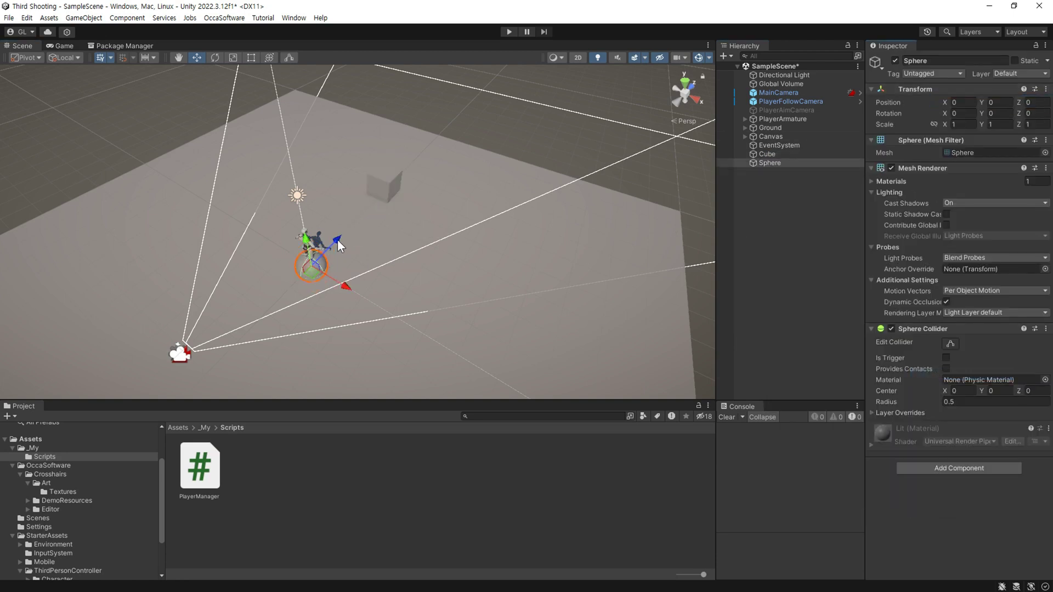
drag(453, 217, 472, 225)
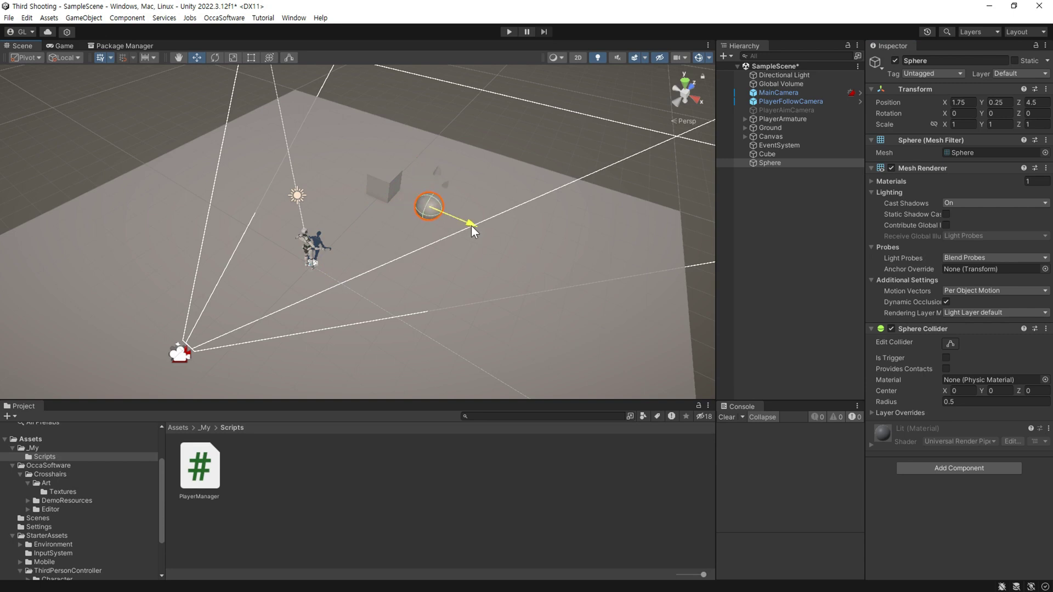
- Add a Capsule near the cube, raised so it stands on the ground
right_click(775, 217)
mouse_move(801, 390)
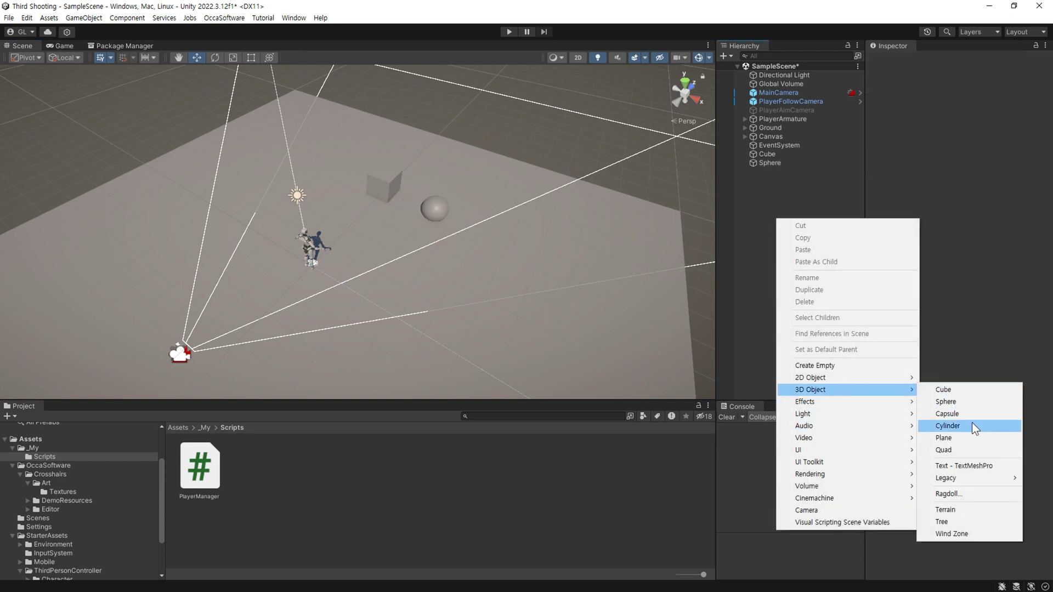
click(972, 422)
drag(357, 233, 388, 189)
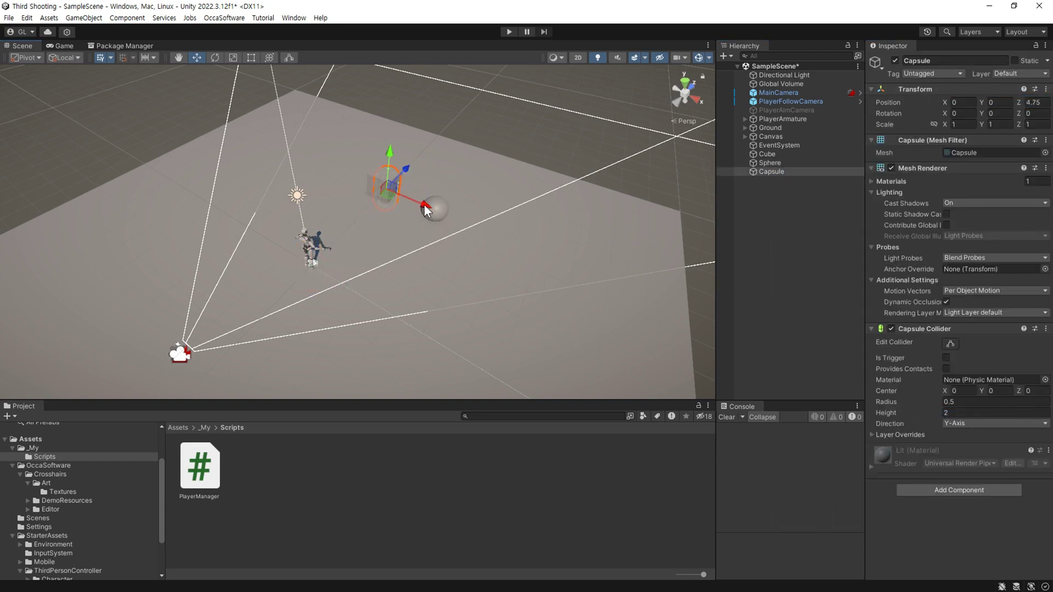
drag(329, 127, 331, 110)
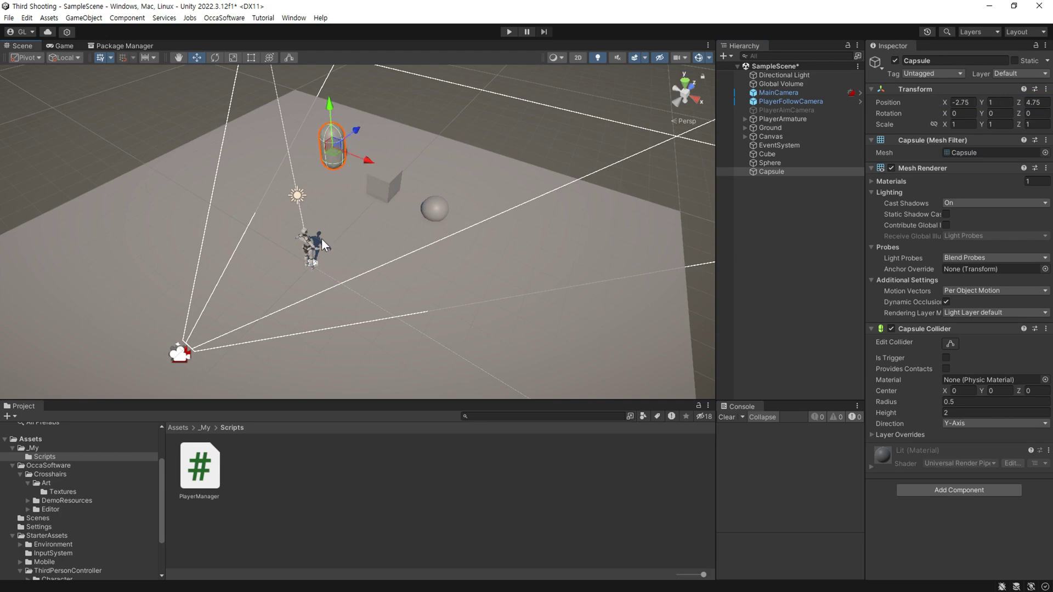
mouse_move(322, 238)
alt+mouse_down()
mouse_move(377, 245)
mouse_move(390, 346)
alt+mouse_up()
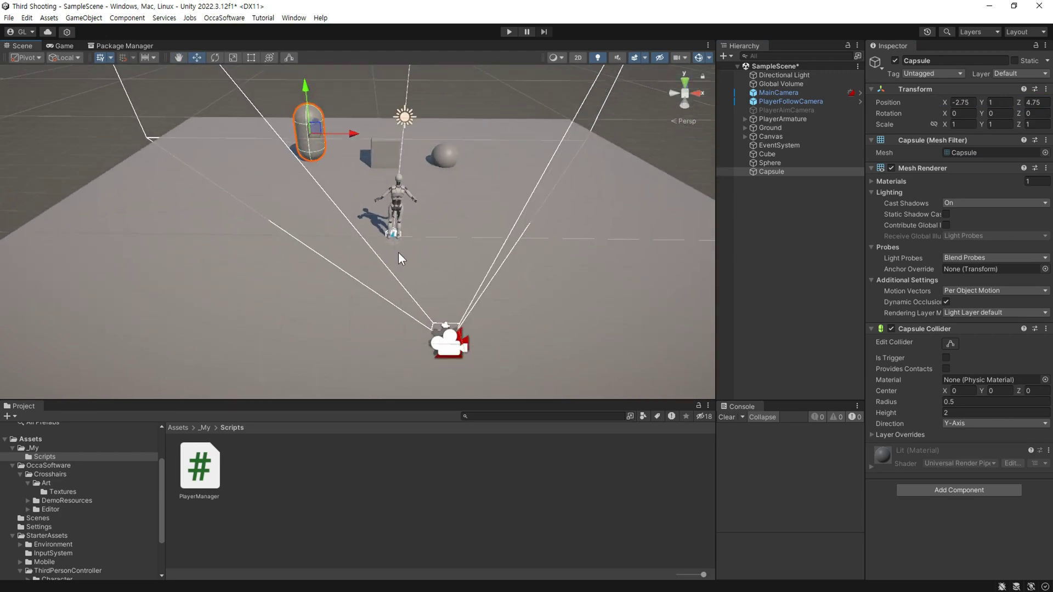
key(ctrl+p)
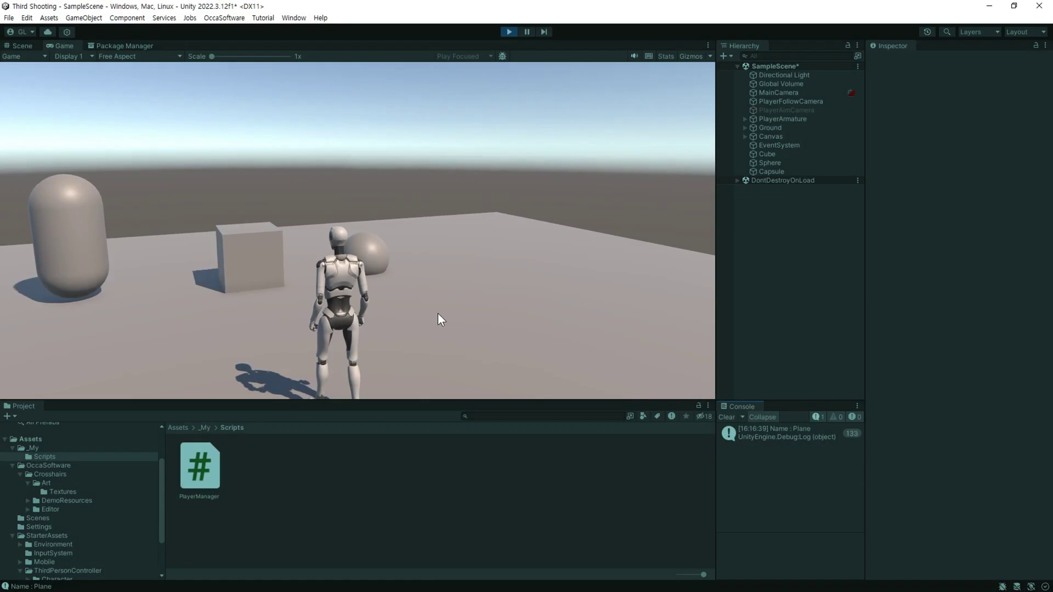
key(d)
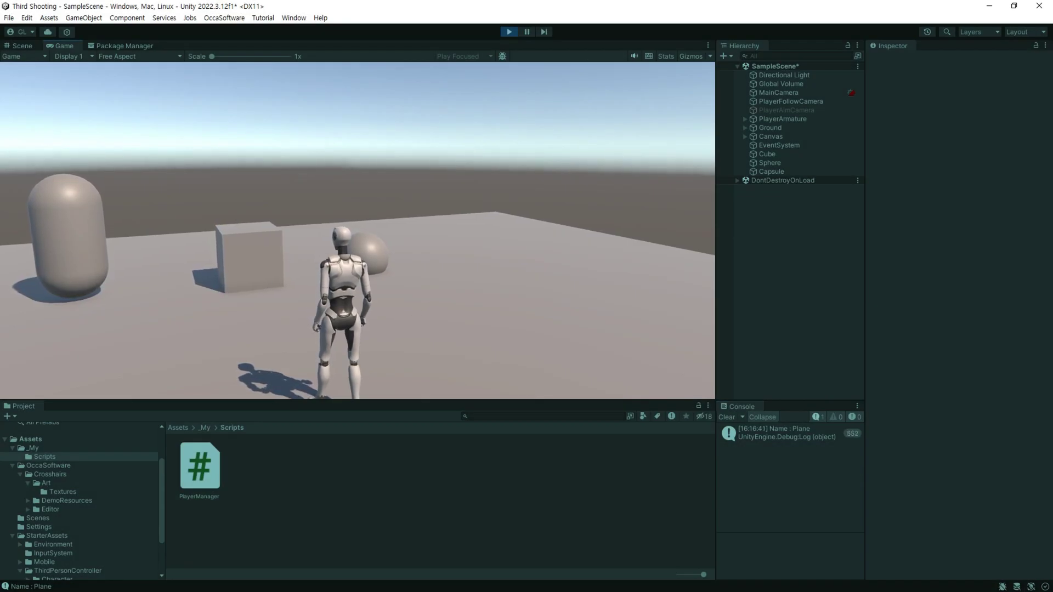
right_click(358, 230)
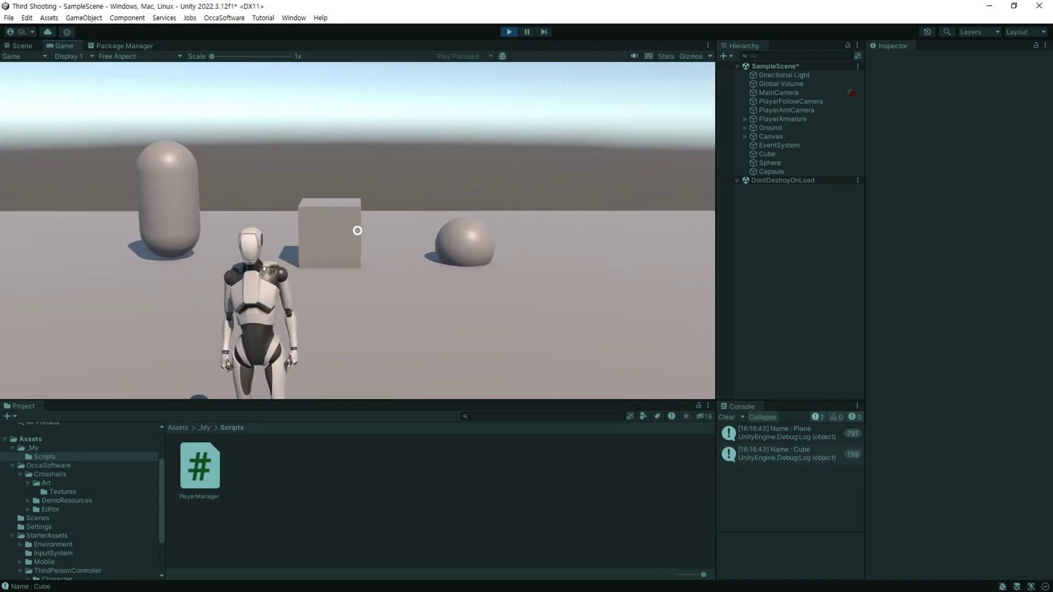
right_drag(358, 230, 358, 230)
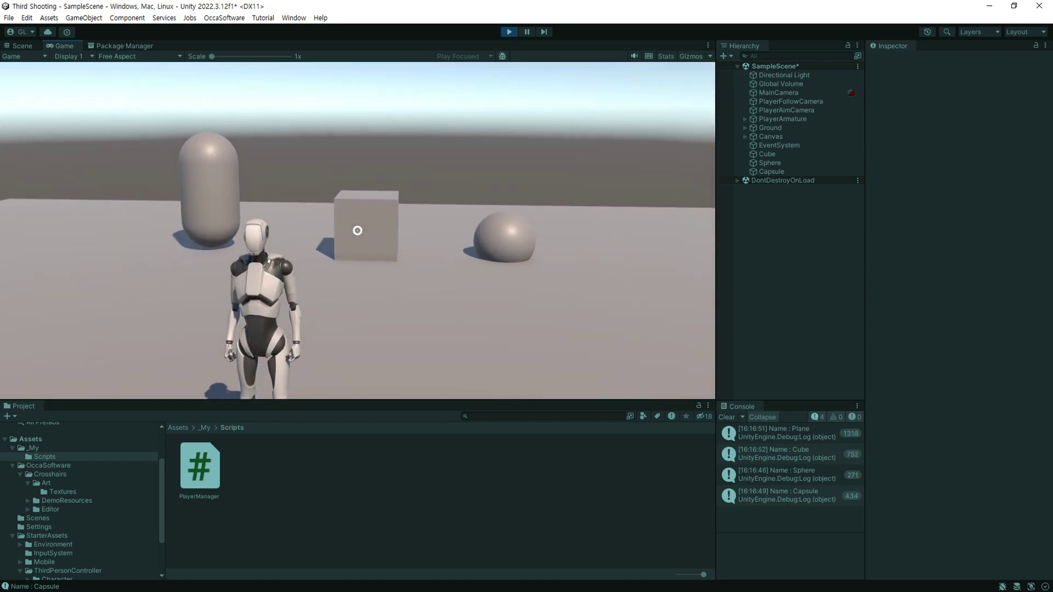
key(ctrl+p)
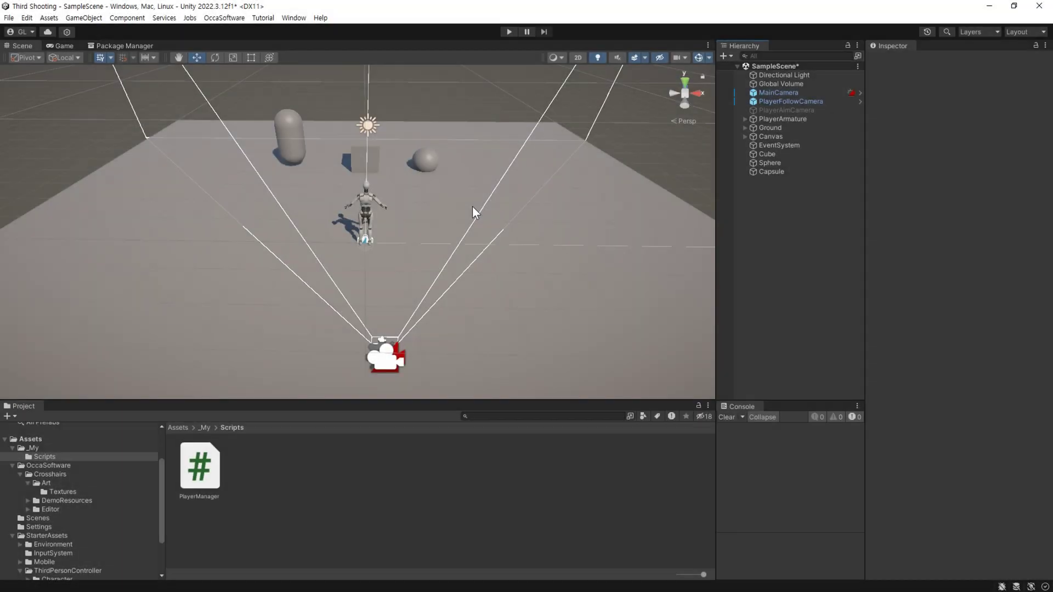
- From the Cube's Layer dropdown, choose Add Layer to create the Ground layer
click(768, 153)
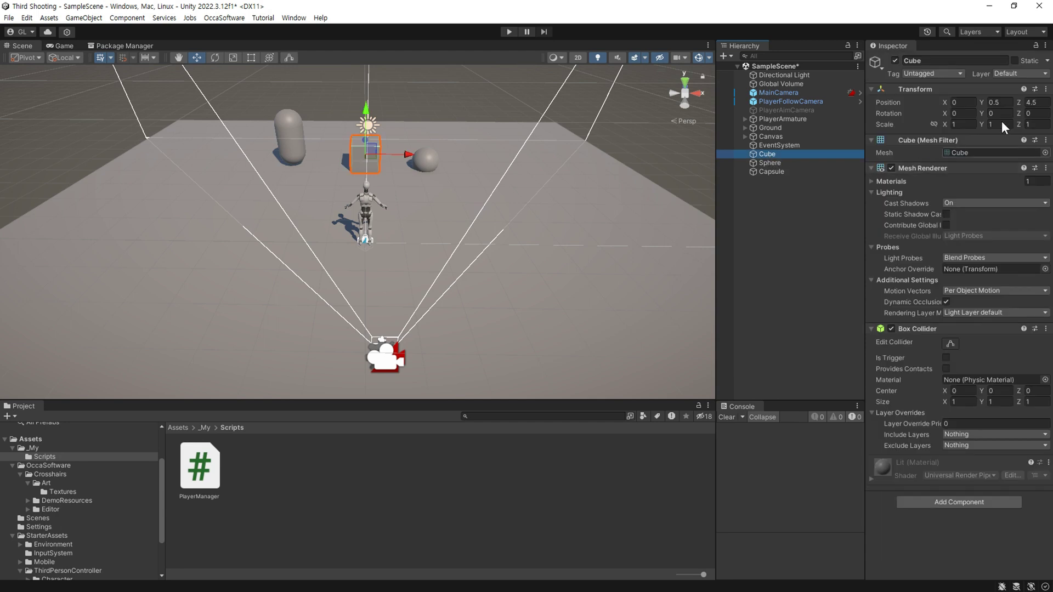
click(1018, 72)
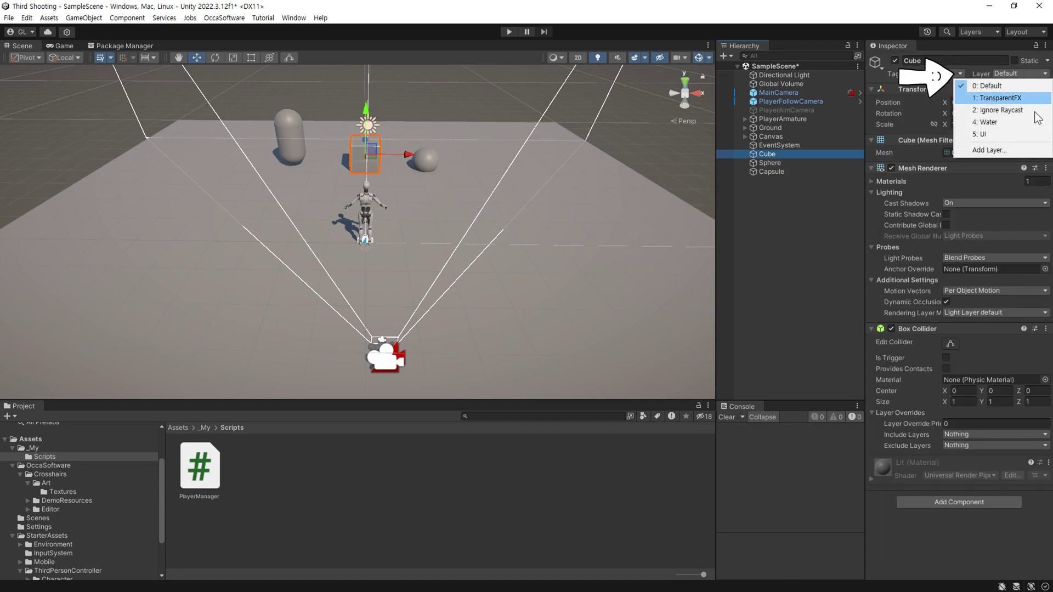
click(1018, 149)
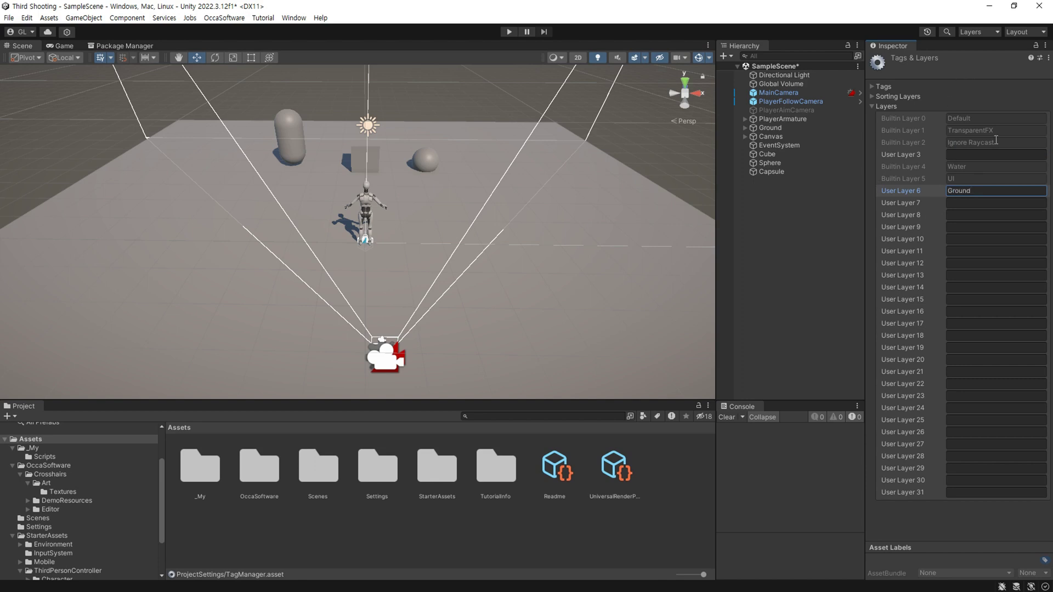
- Assign the Cube to the Ground layer
click(766, 153)
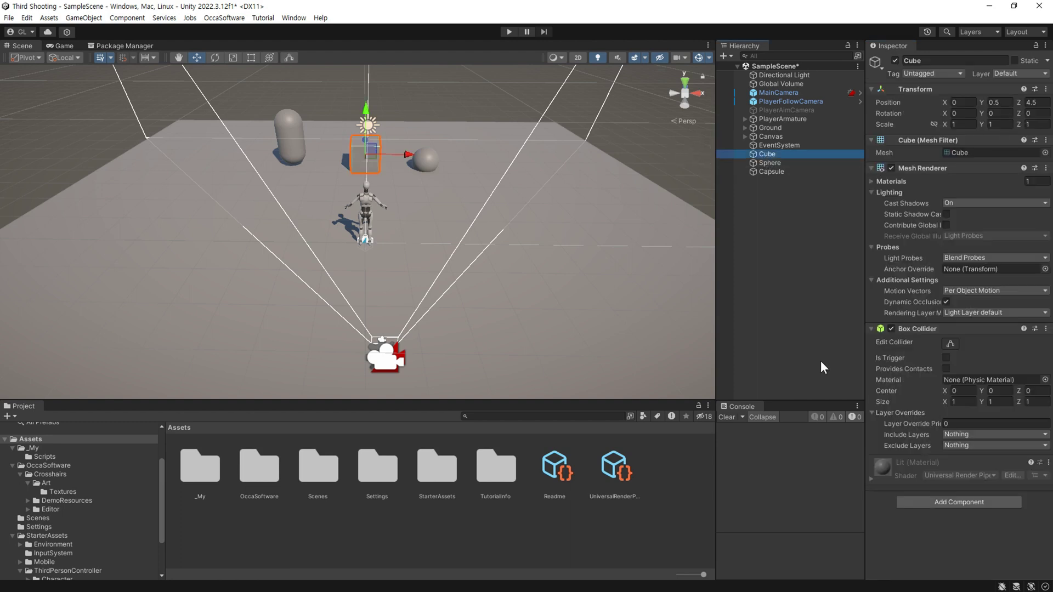
click(1021, 73)
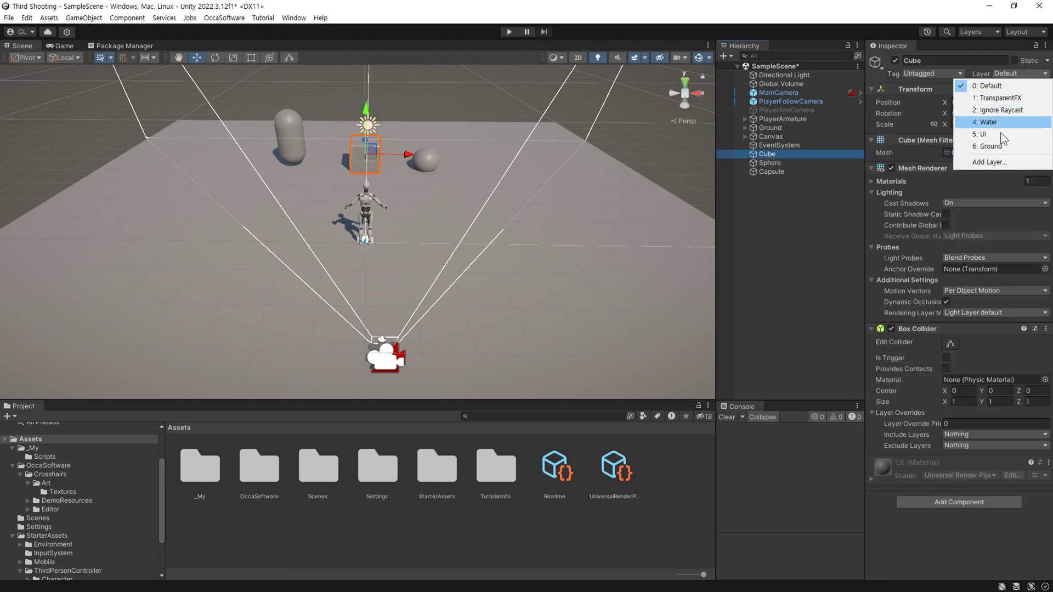
click(999, 149)
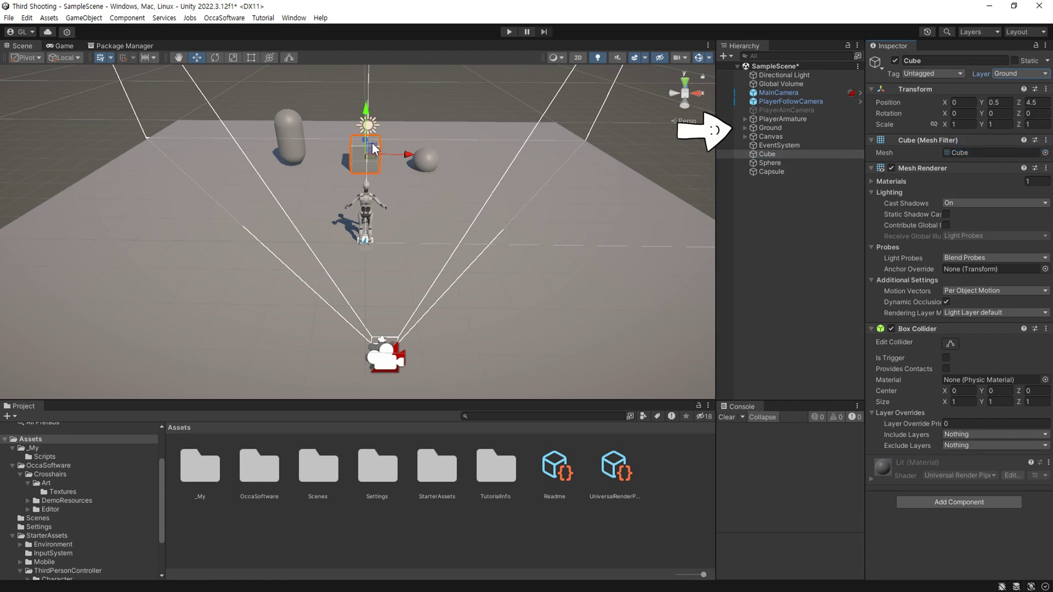
- Set the Ground object and its children to the Ground layer, verifying the child Plane
click(767, 162)
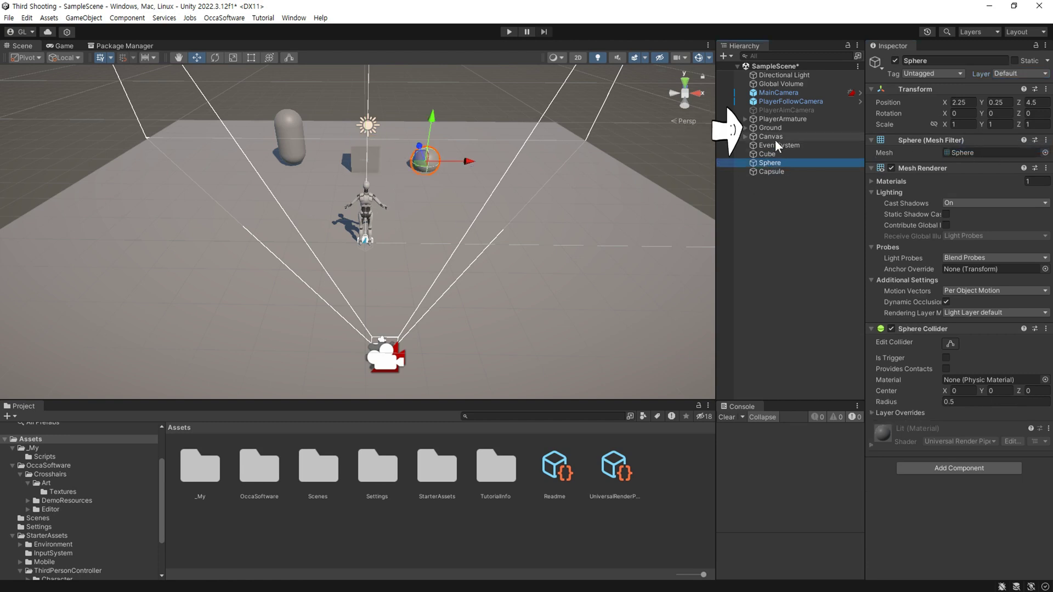
click(767, 126)
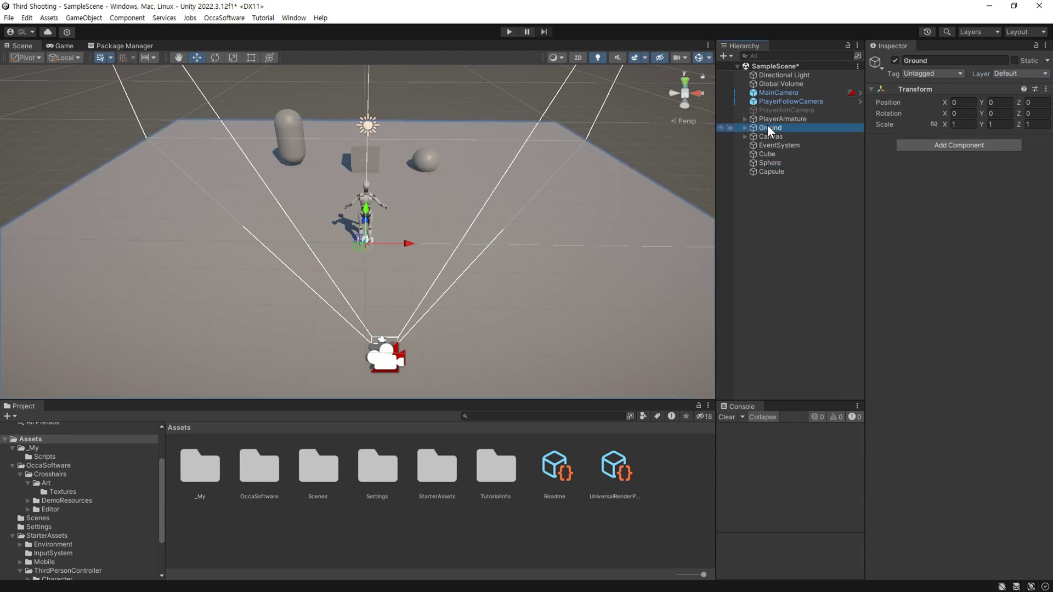
click(1014, 75)
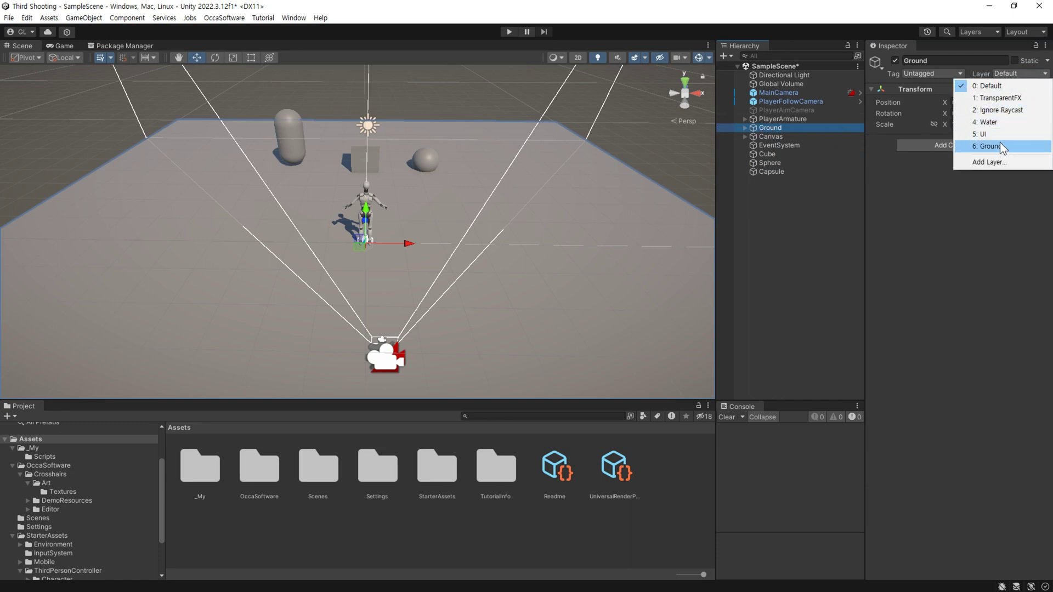
click(1000, 145)
click(484, 326)
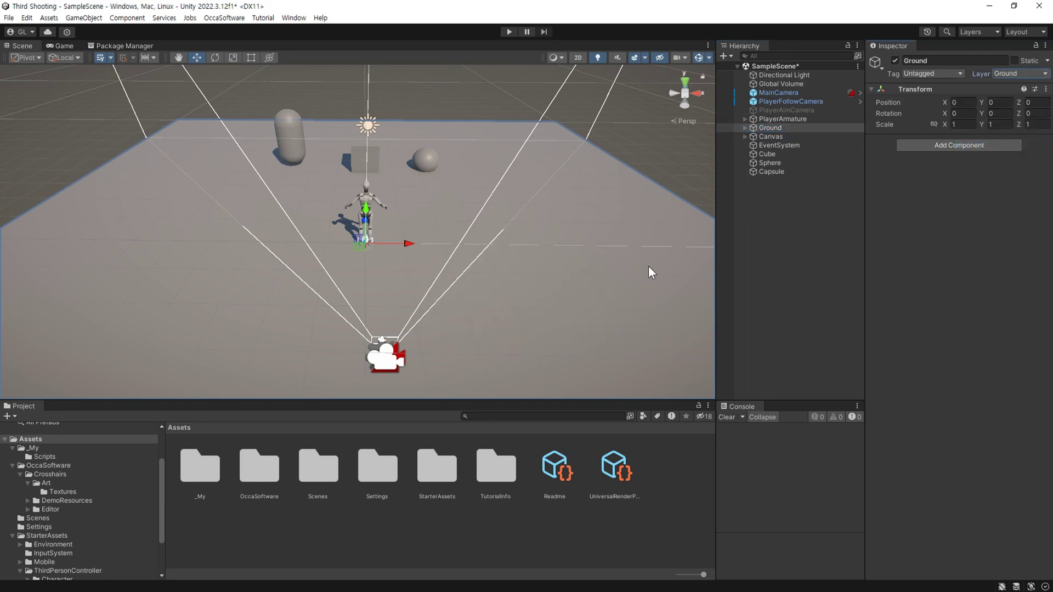
click(745, 127)
click(780, 137)
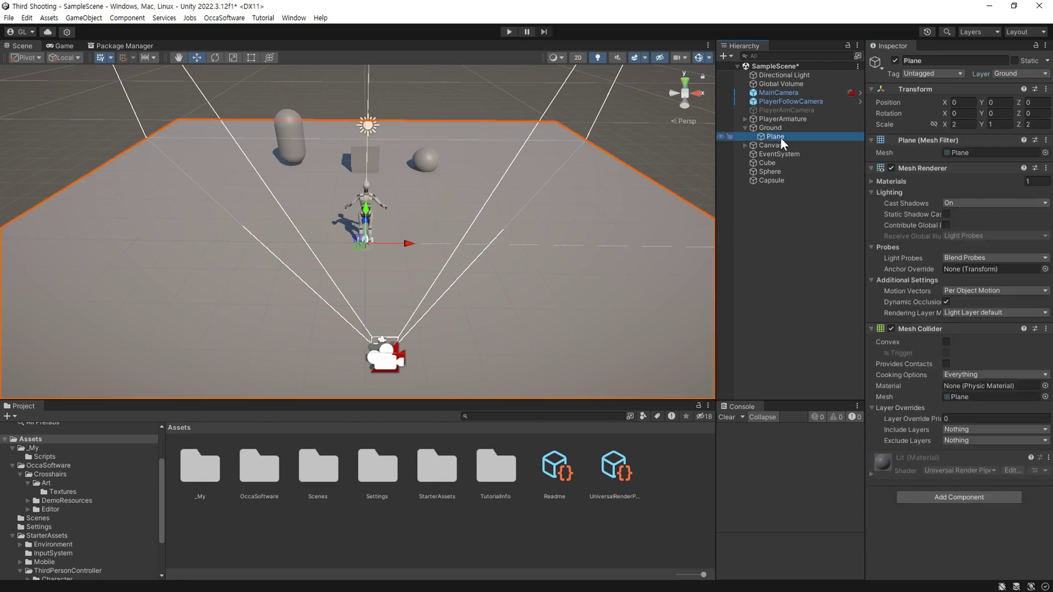
click(745, 128)
click(762, 222)
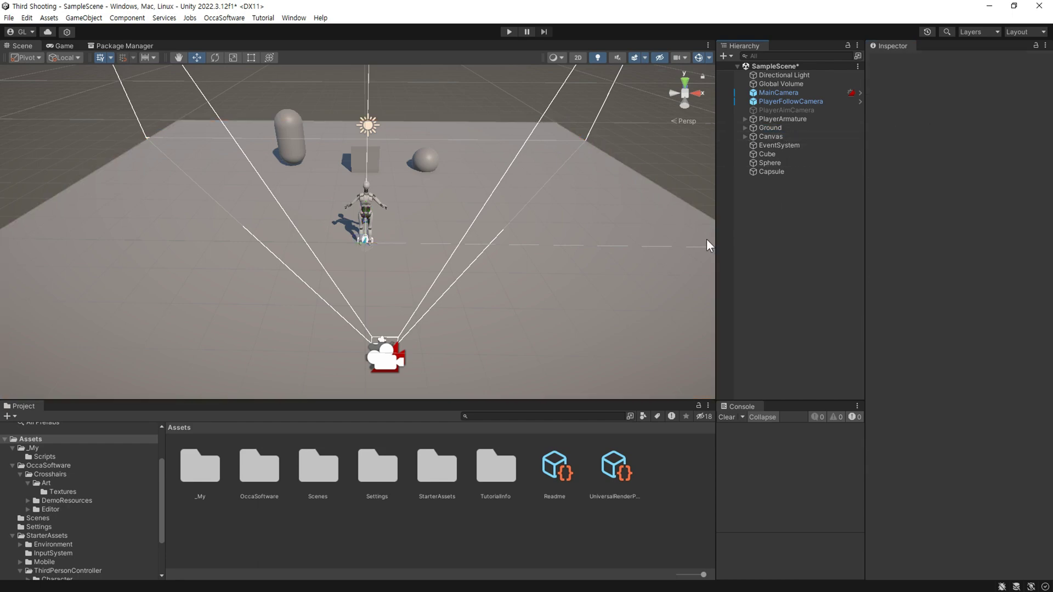
- Copy the [SerializeField] attribute onto a new line below the aimImage field
key(alt+Tab)
scroll(261, 296, up, 7)
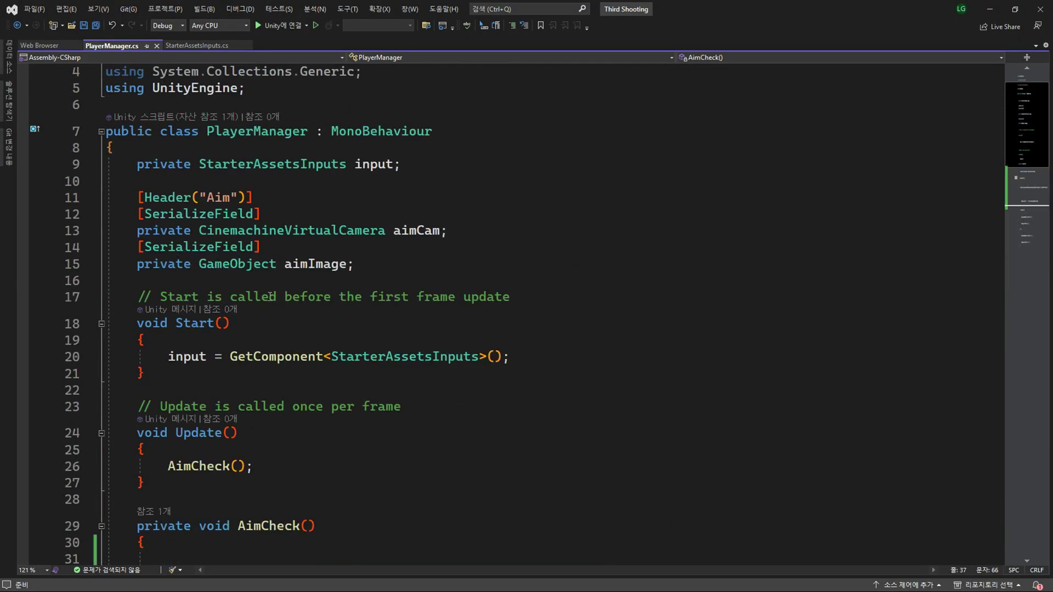
click(307, 248)
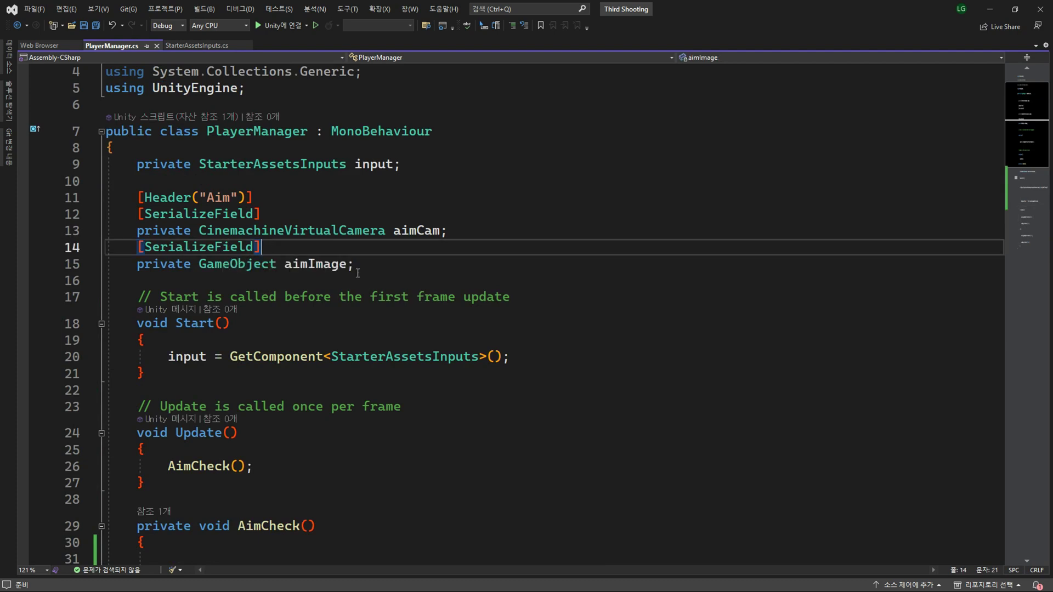
key(shift+Home)
key(ctrl+c)
click(390, 260)
key(Return)
key(ctrl+v)
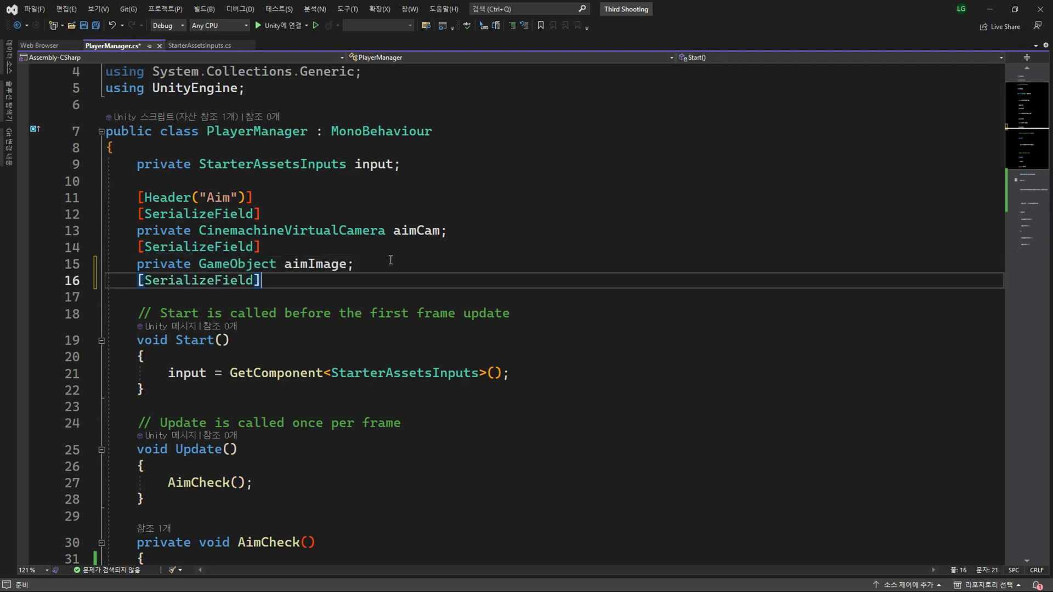
- Declare private LayerMask targetLayer; under the pasted attribute
key(Return)
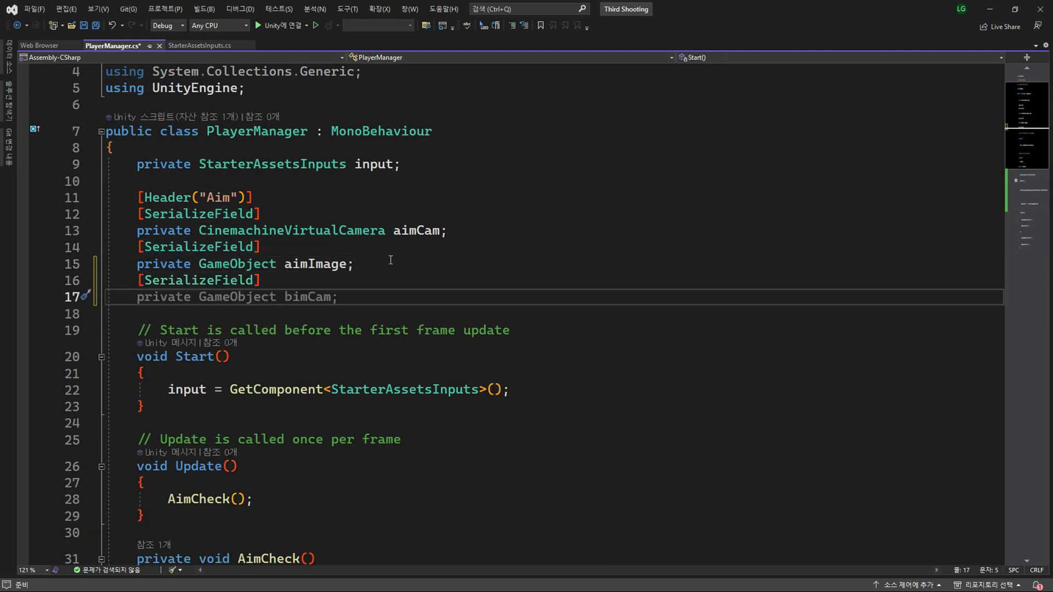
text(private )
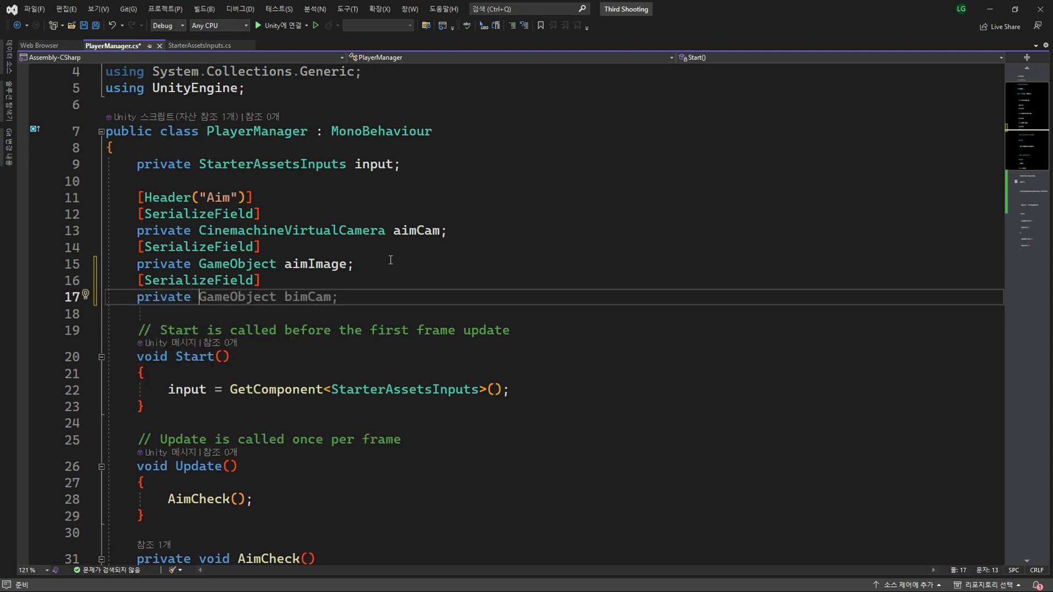
text(La)
key(Tab)
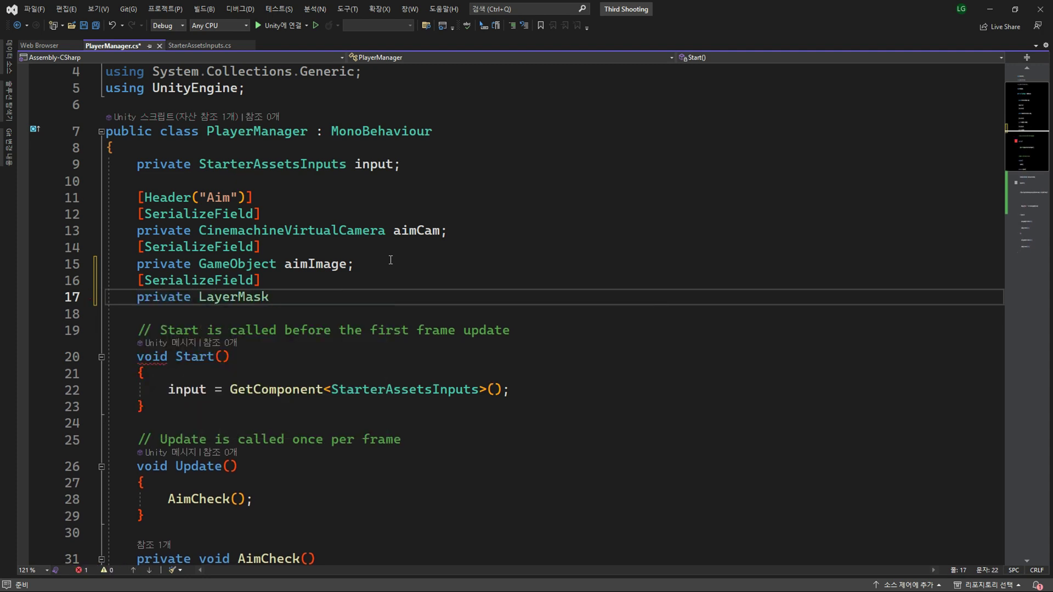
text( t)
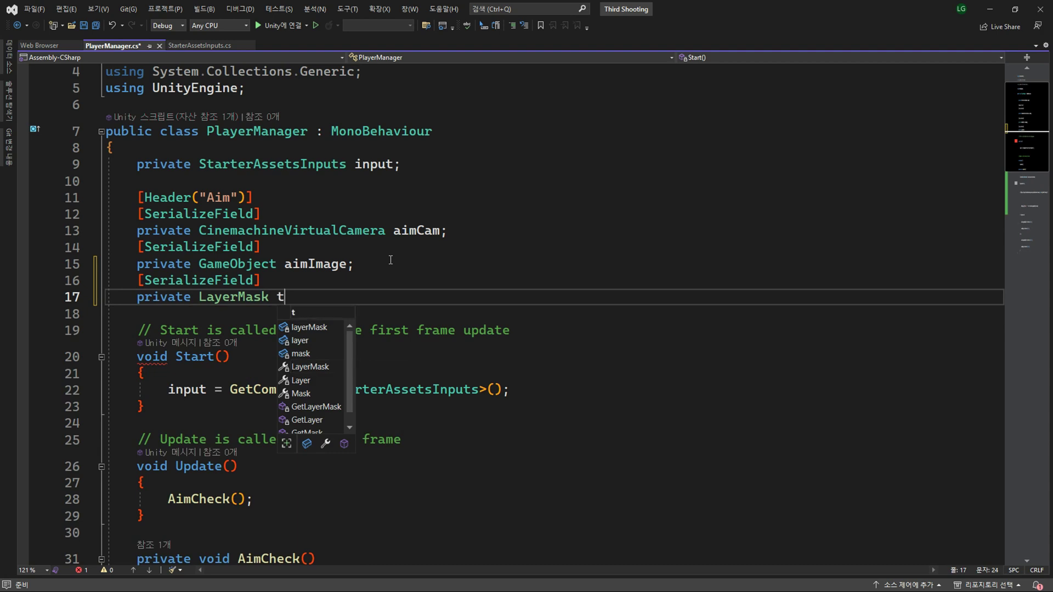
text(argetL)
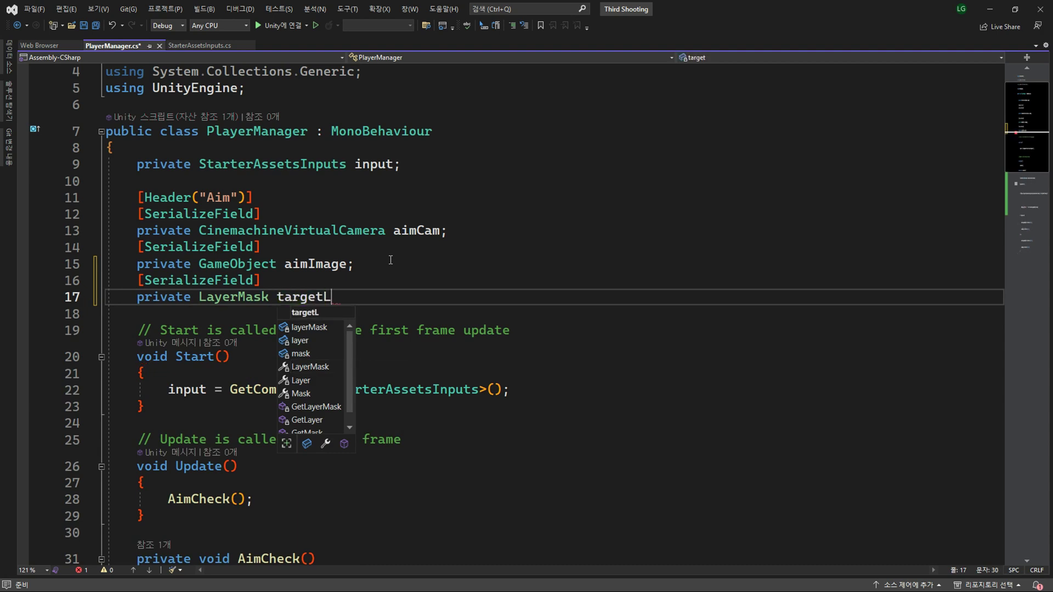
text(ayer;)
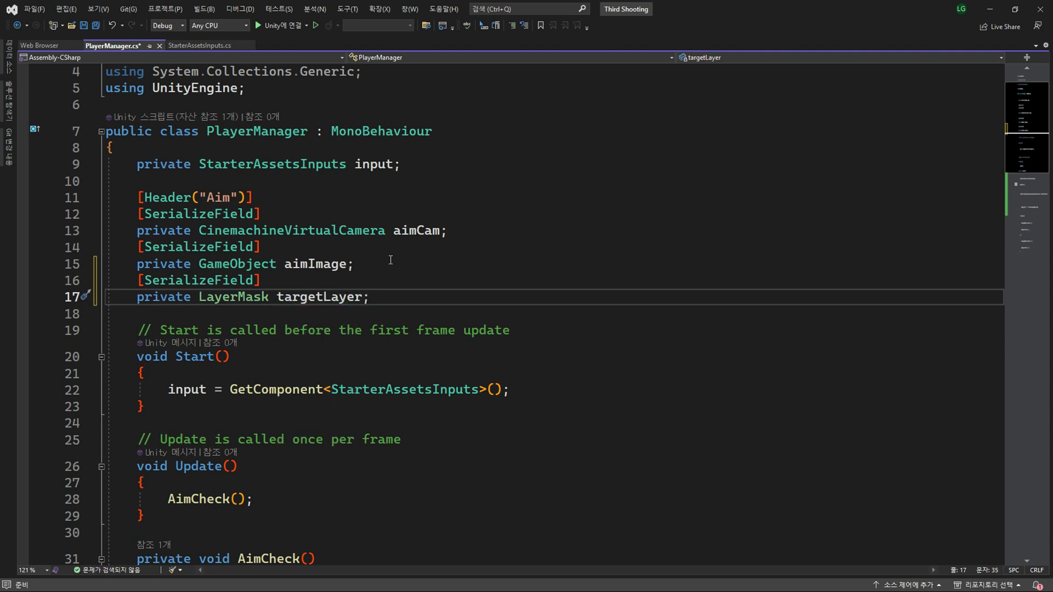
key(Left)
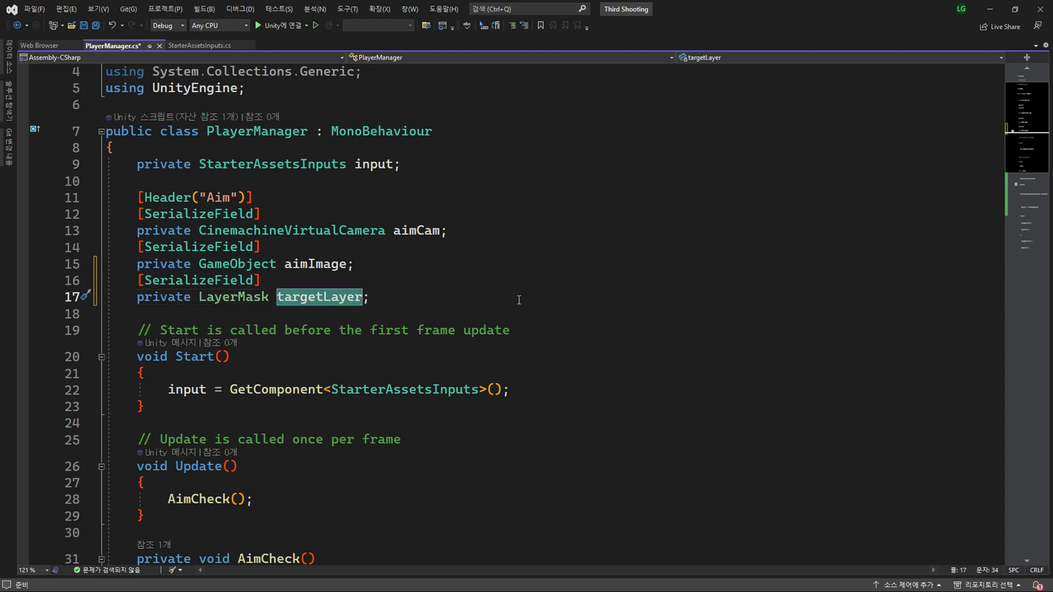
scroll(556, 280, down, 7)
- Add targetLayer as the final Physics.Raycast argument and save the script
key(ctrl+shift+Left)
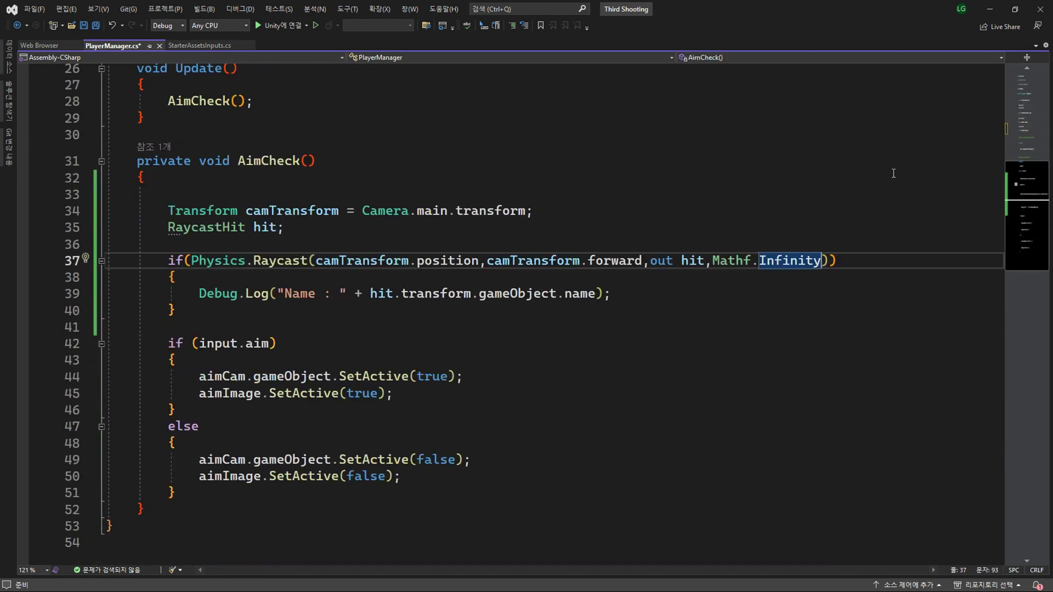
text(,)
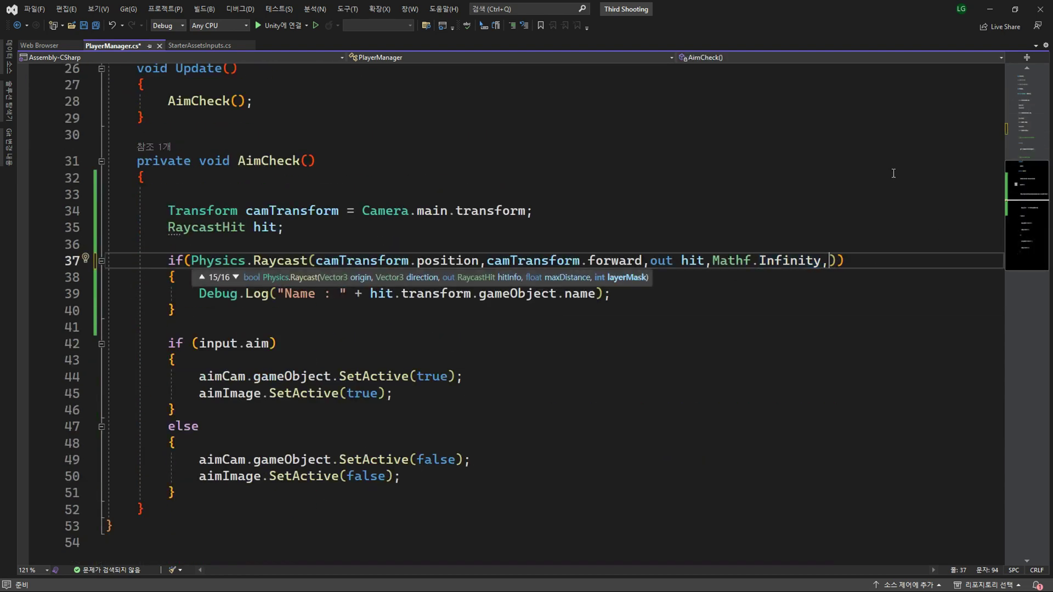
text(t)
key(Tab)
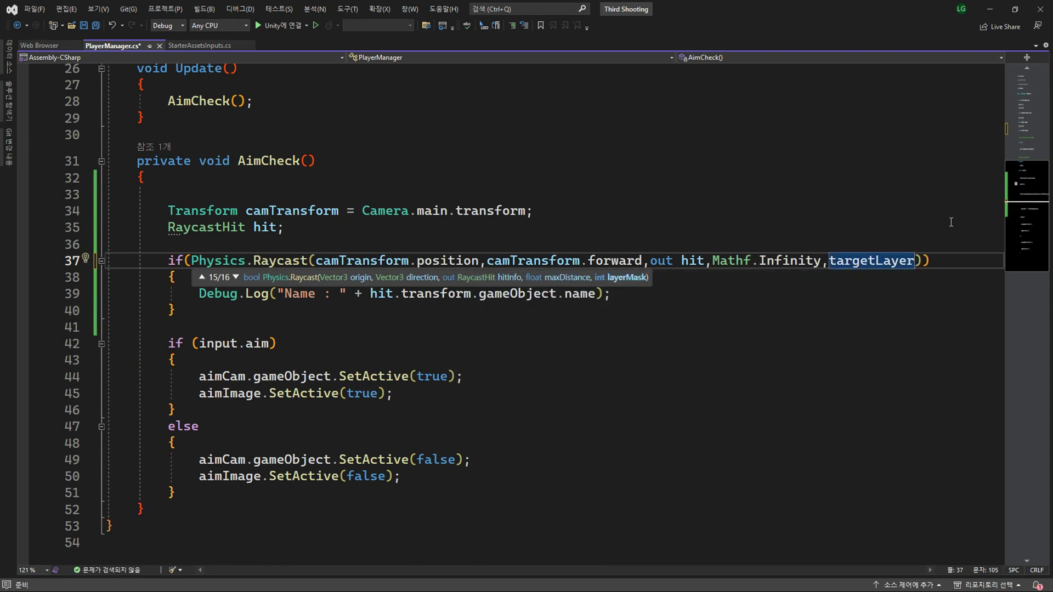
click(939, 210)
key(ctrl+s)
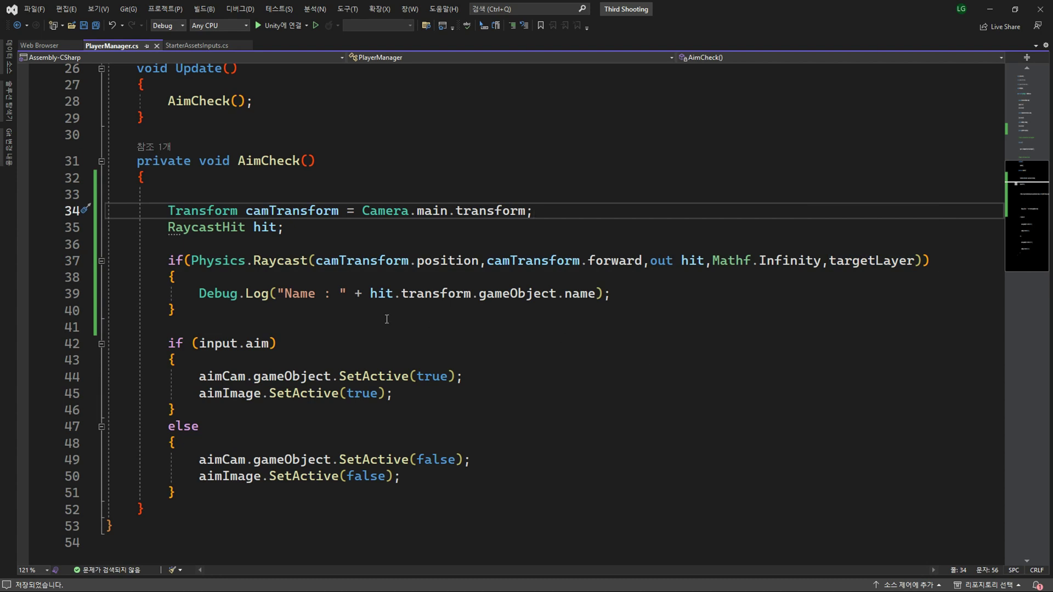
- Move the camTransform and raycast code inside the input.aim branch and remove leftover blank lines
drag(177, 310, 170, 210)
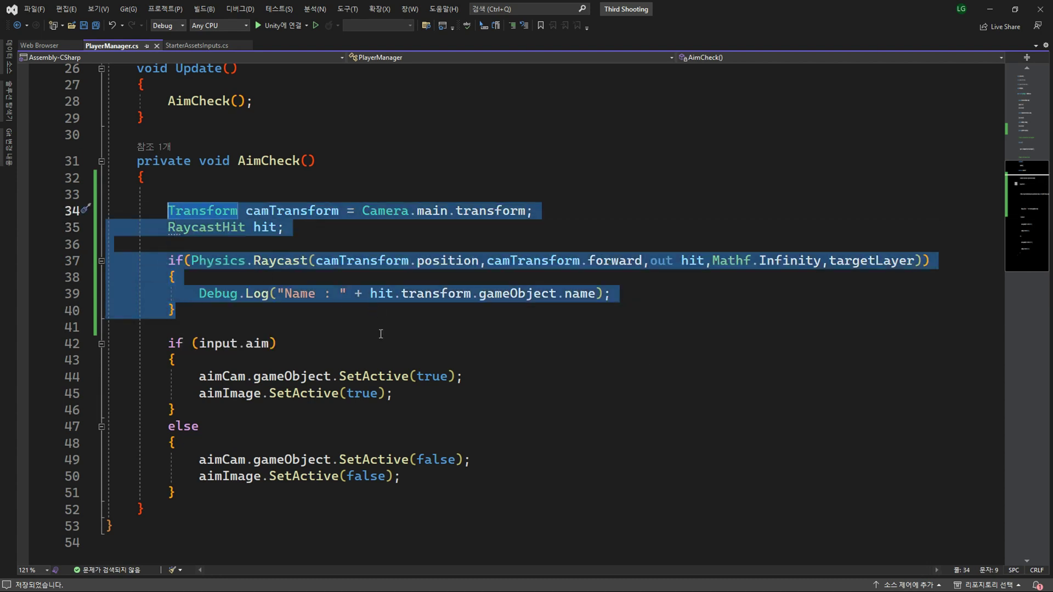
key(Delete)
click(448, 287)
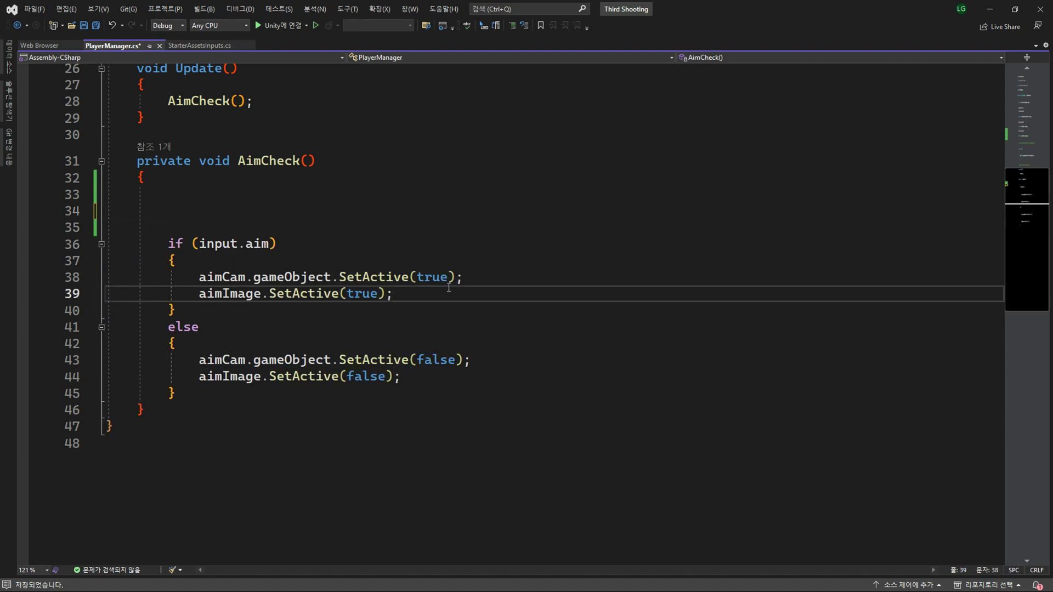
key(Return)
key(ctrl+v)
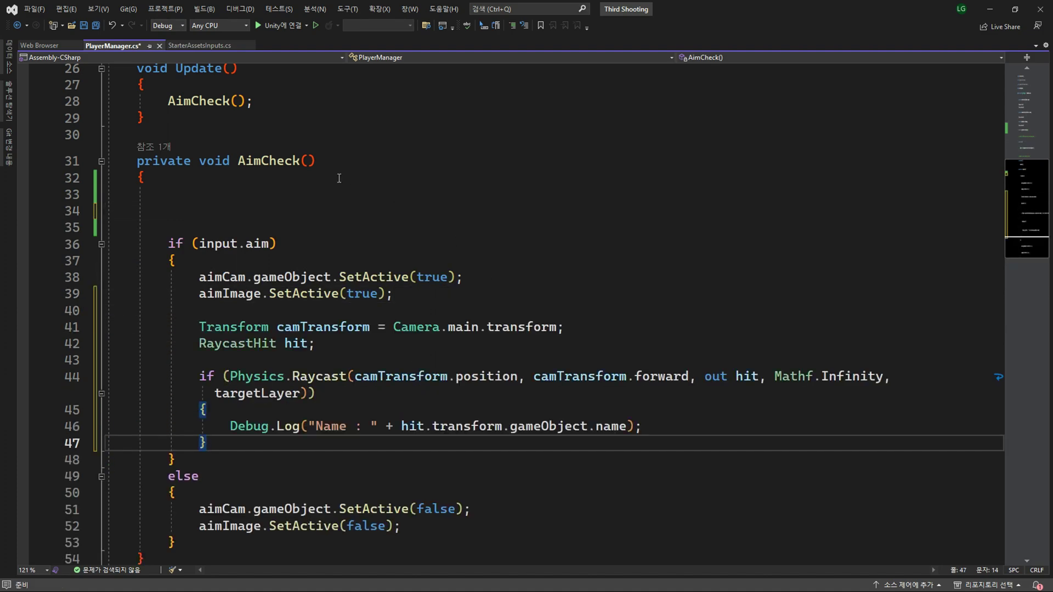
click(339, 179)
key(shift+Down)
key(shift+Down)
key(shift+Down)
key(Delete)
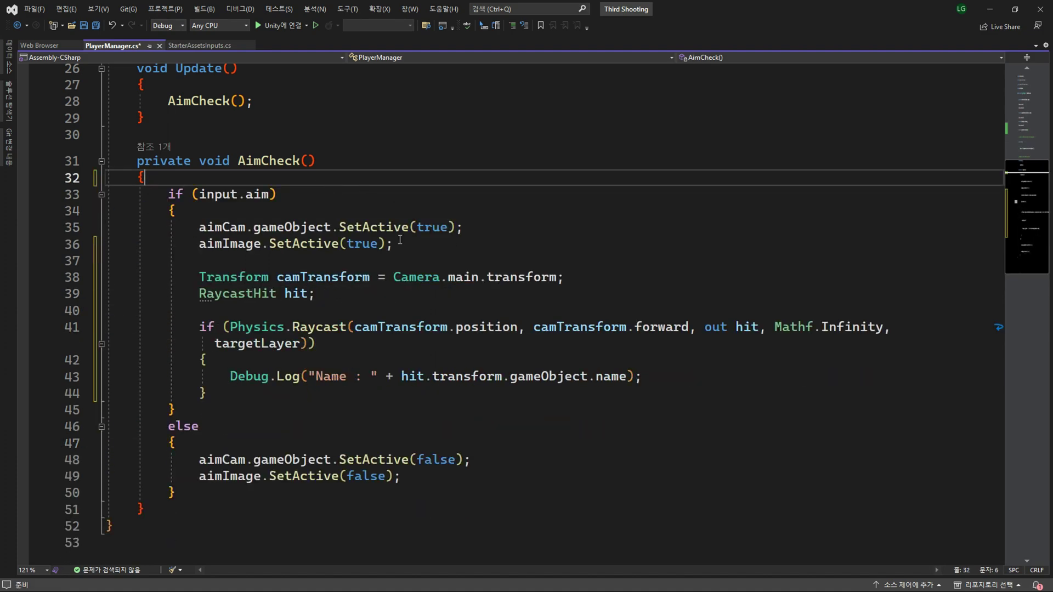
scroll(400, 240, down, 2)
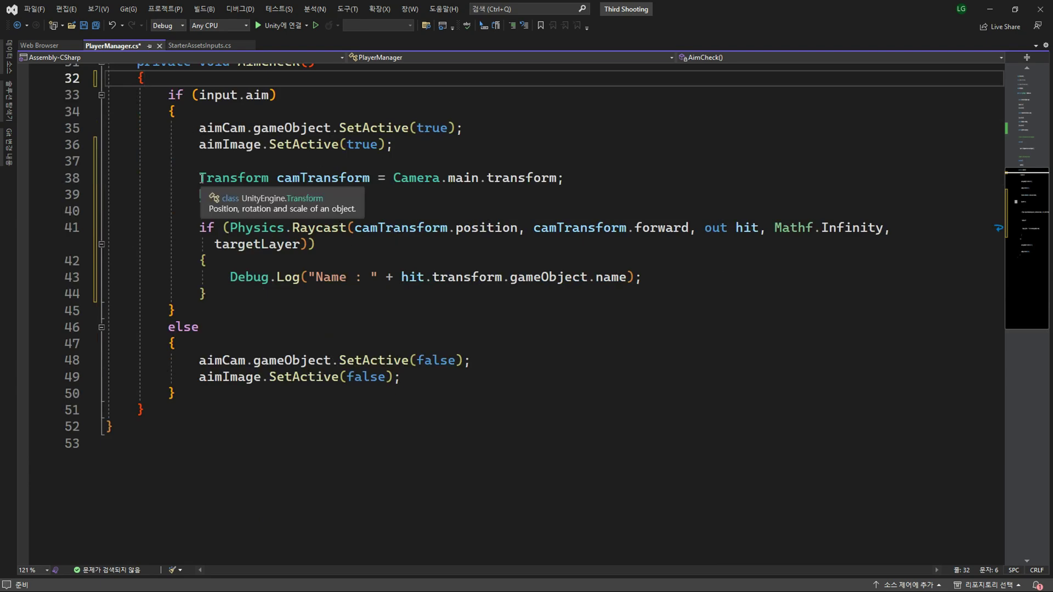
drag(199, 177, 361, 299)
click(361, 298)
- Set the Player Manager's Target Layer on PlayerArmature from Nothing to Ground
key(ctrl+s)
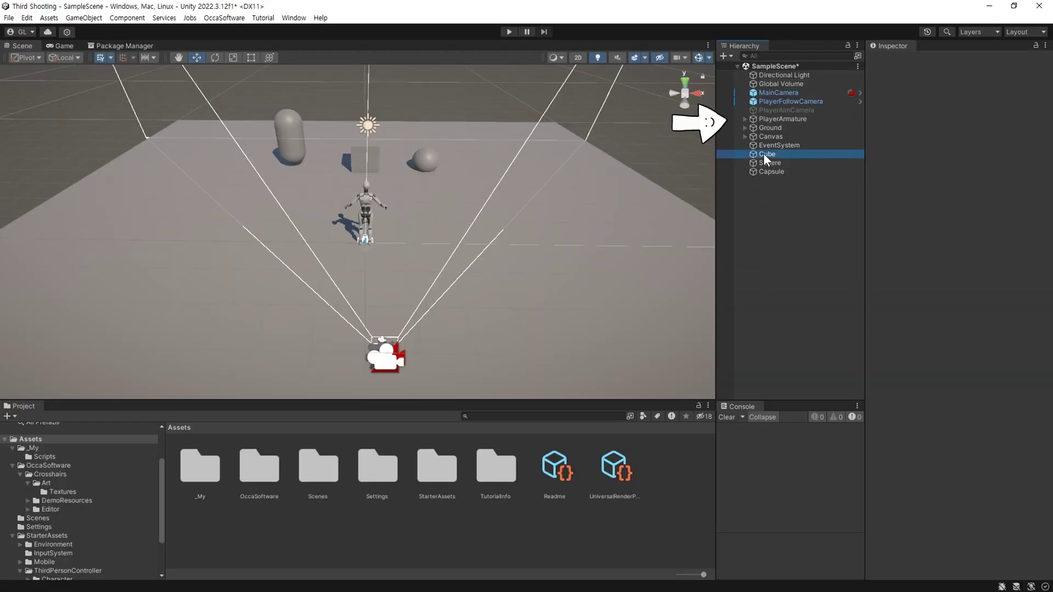
click(779, 137)
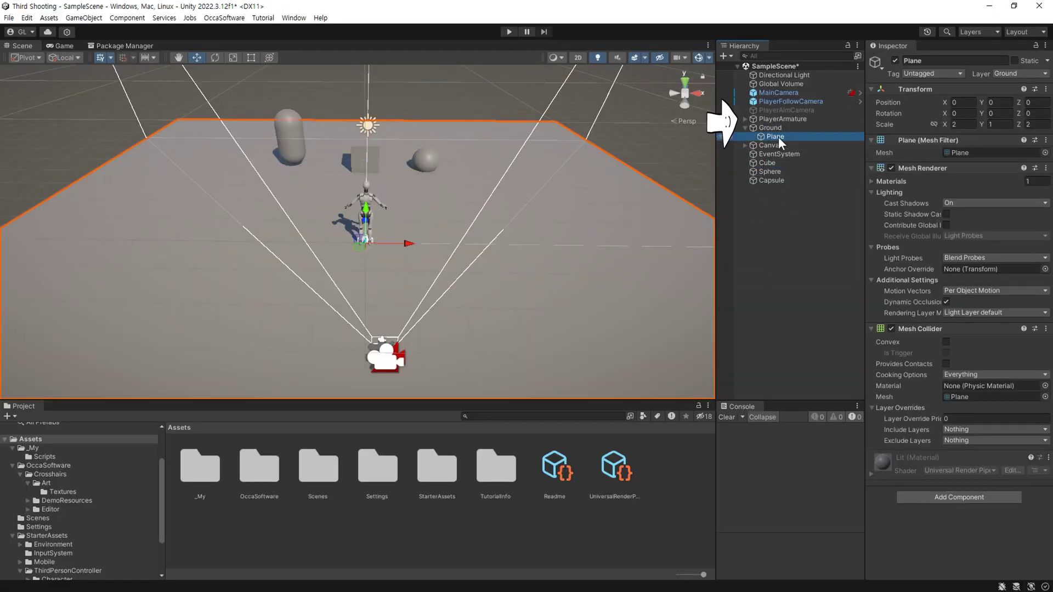
click(775, 118)
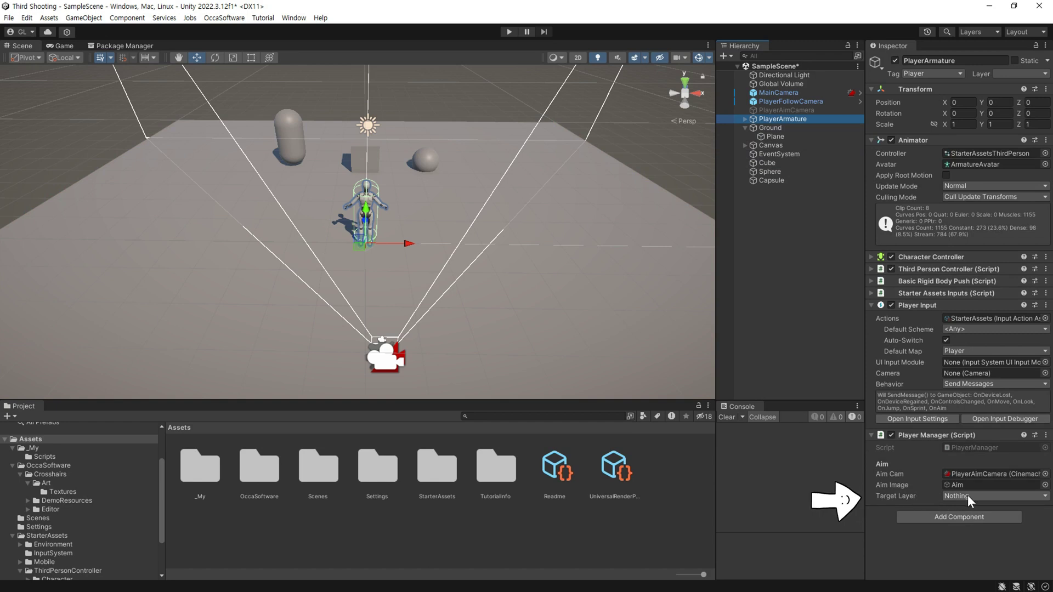
click(967, 495)
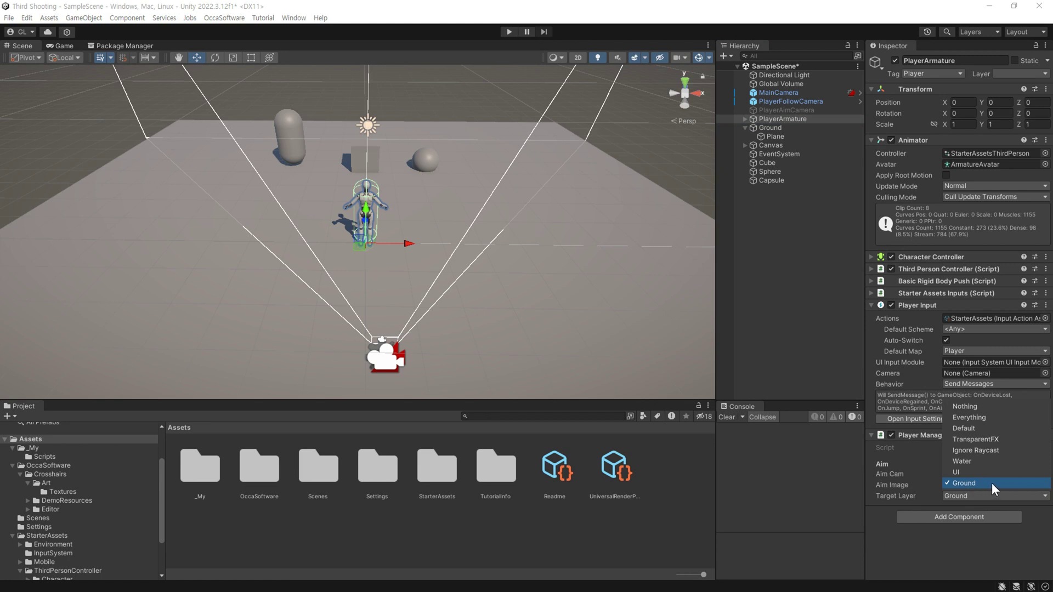
click(992, 483)
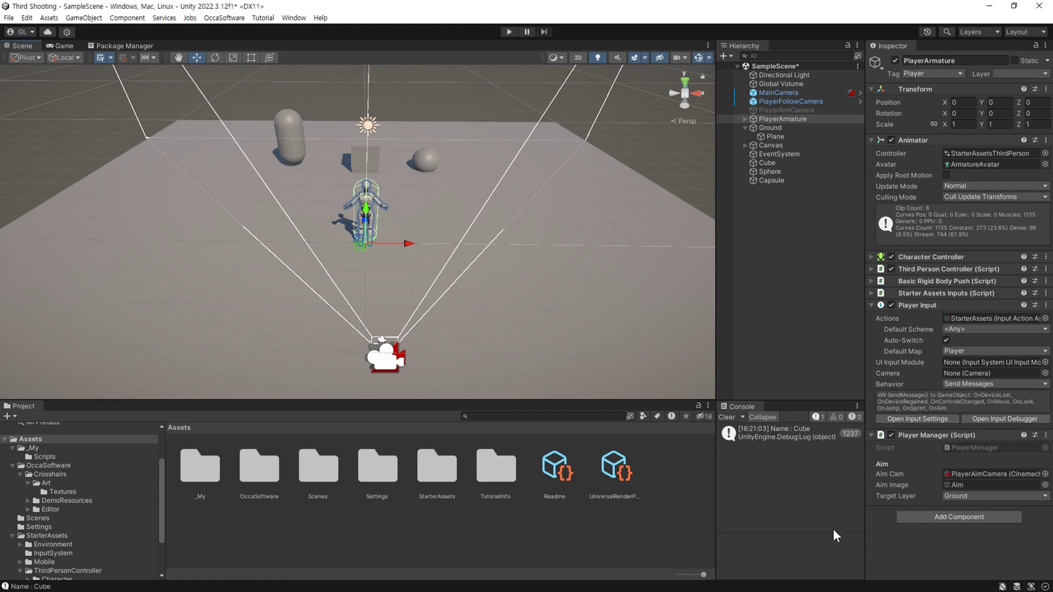
click(870, 269)
scroll(919, 390, down, 5)
- Tick Ground in the Third Person Controller's Ground Layers so it reads Default, Ground
scroll(888, 368, down, 1)
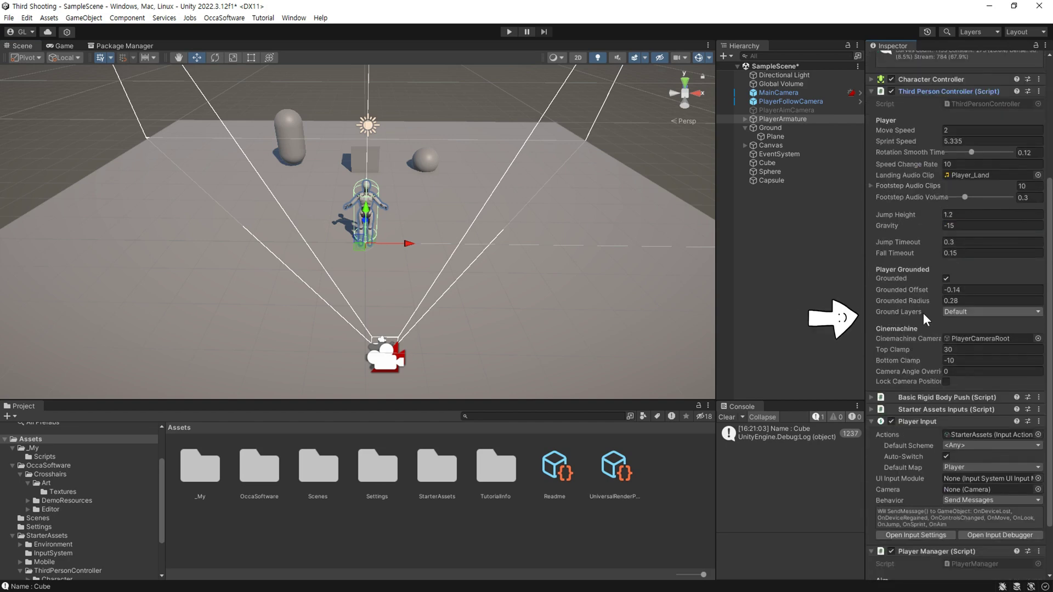
mouse_move(923, 312)
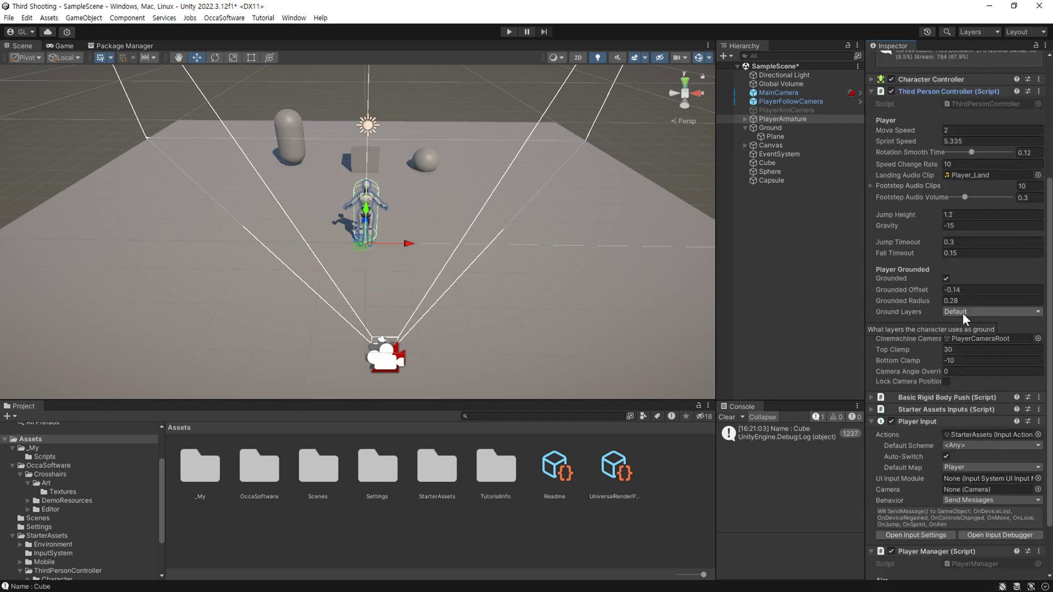
click(963, 313)
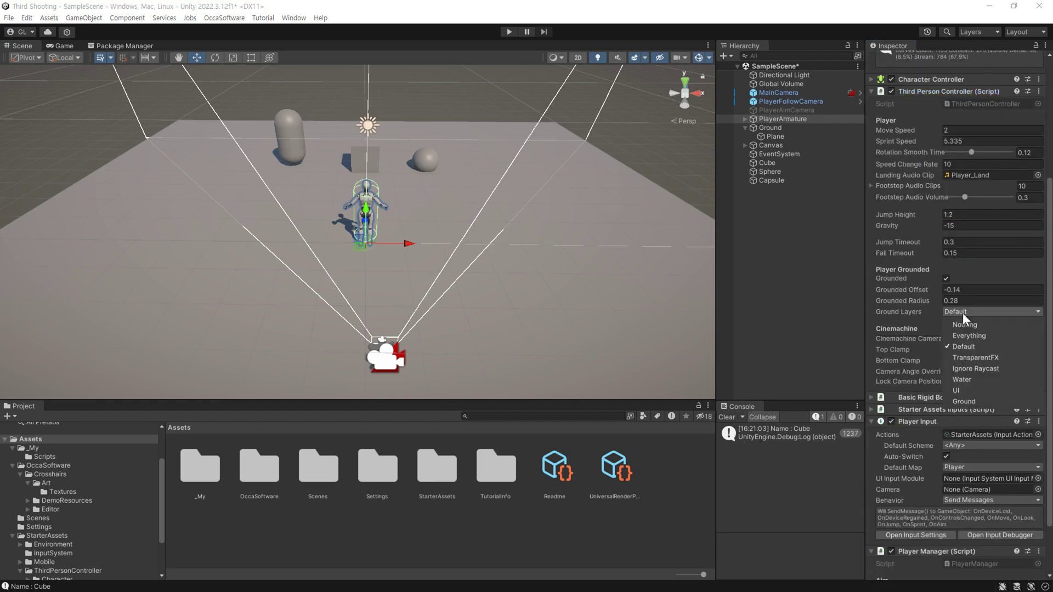
click(979, 401)
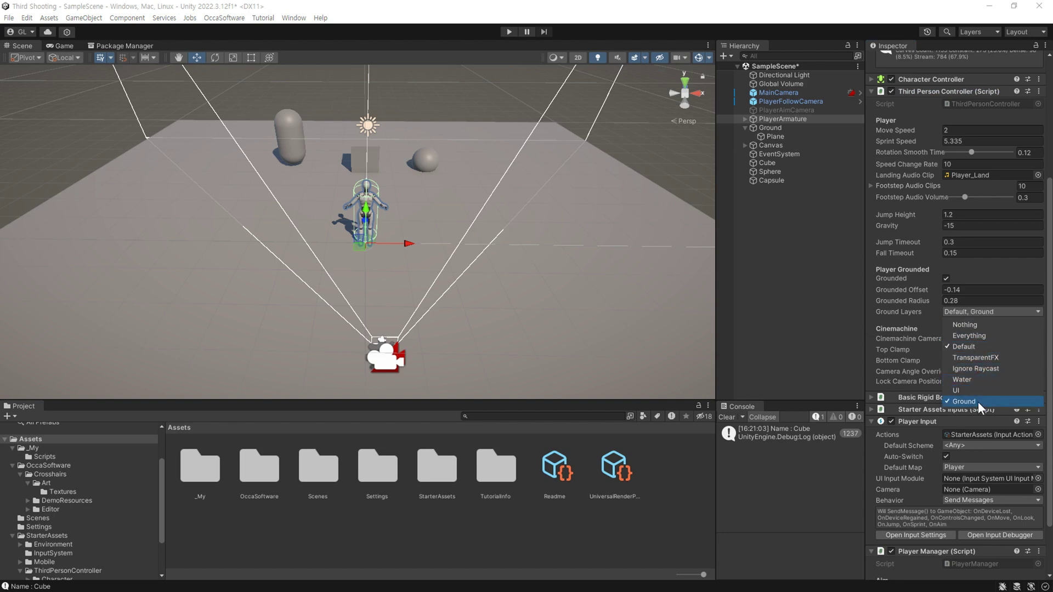
- Enter Play mode, aim at the cube and walk around with WASD, then return to PlayerManager.cs
key(ctrl+p)
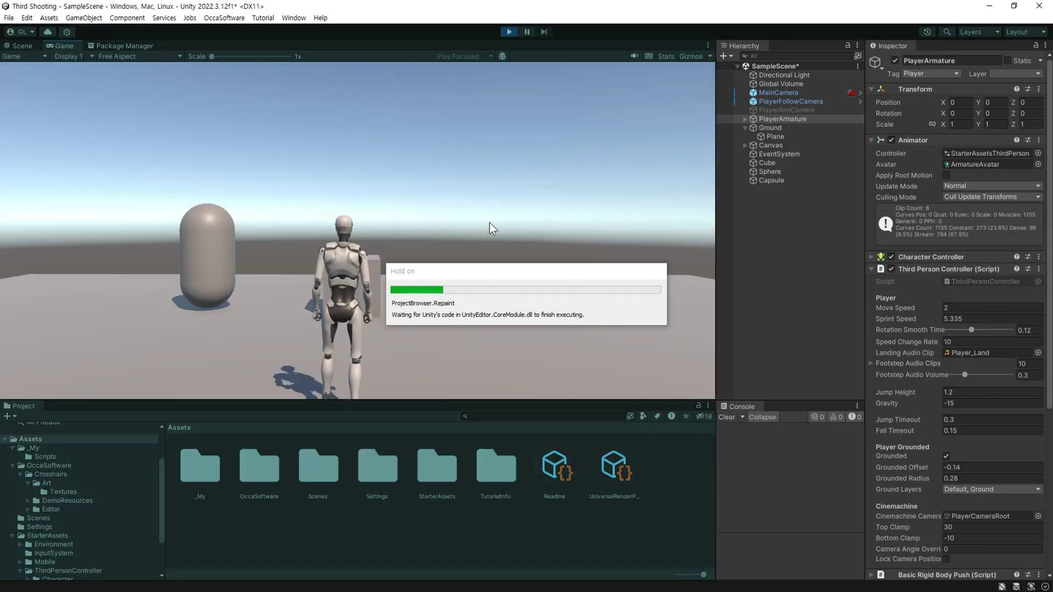
right_click(489, 222)
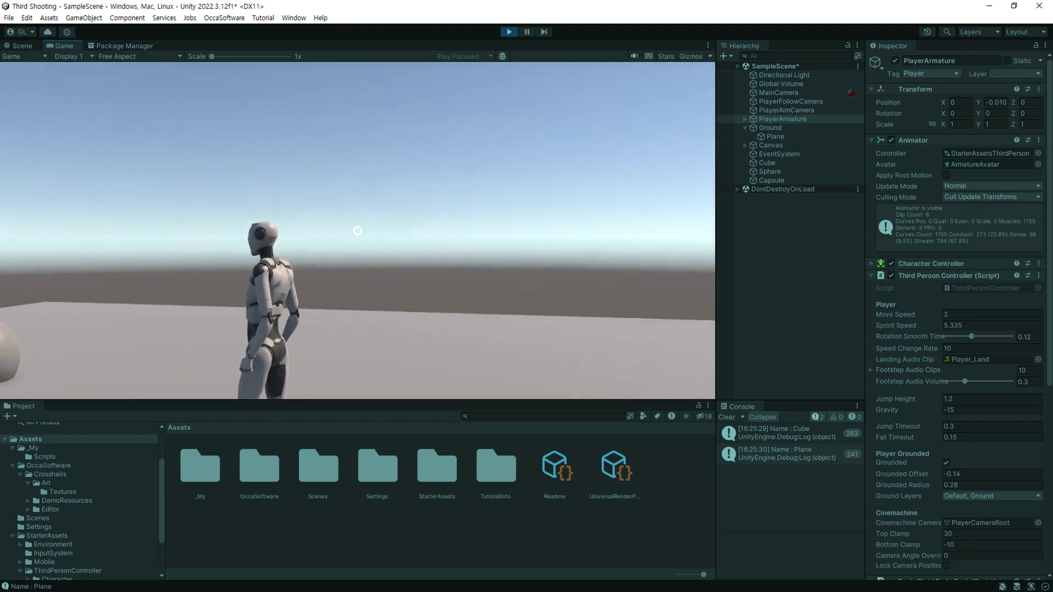
key(s)
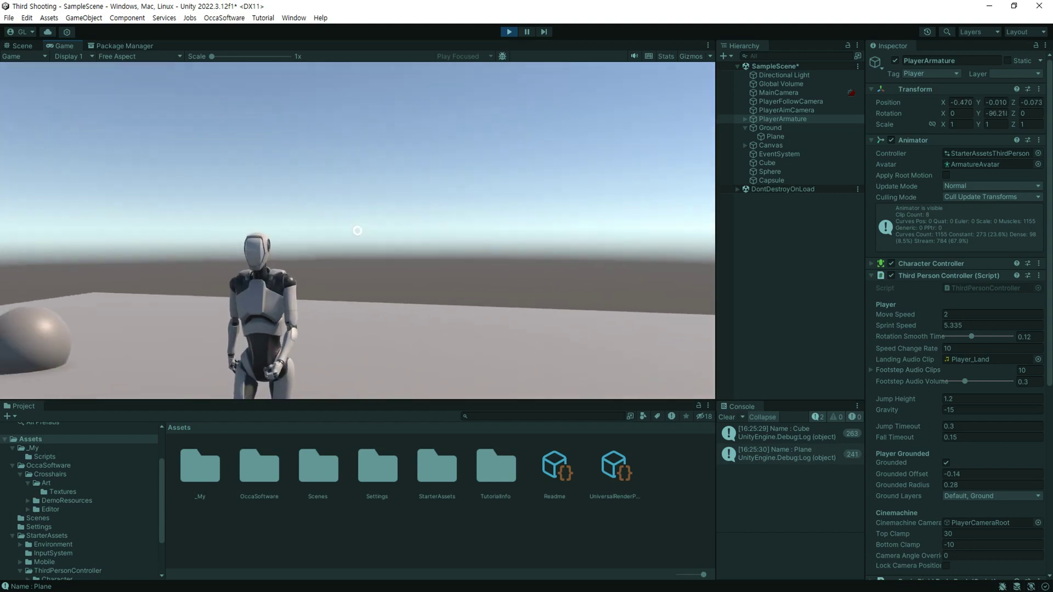
key(s)
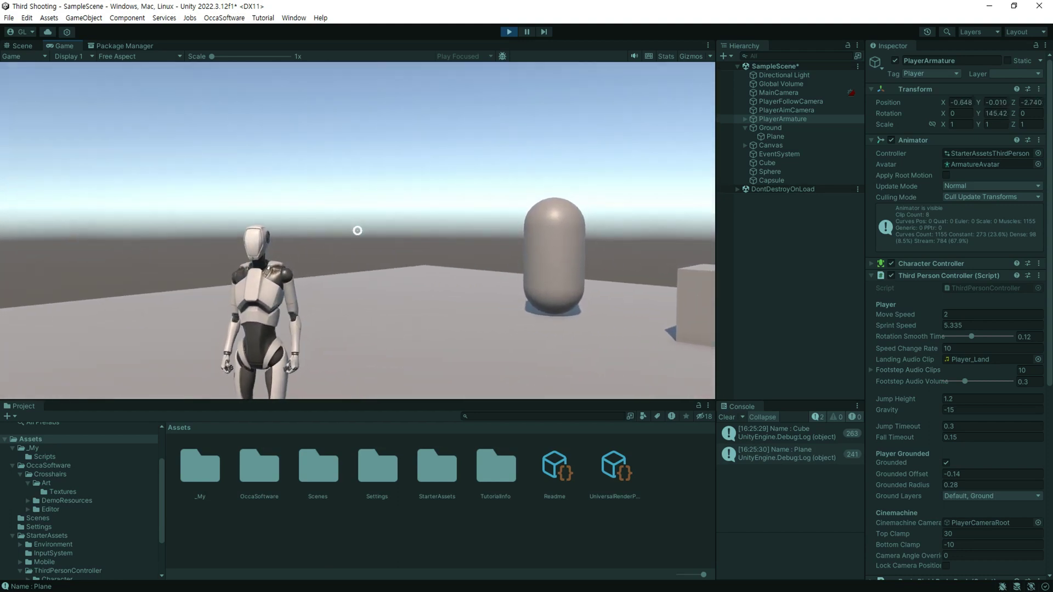
key(w)
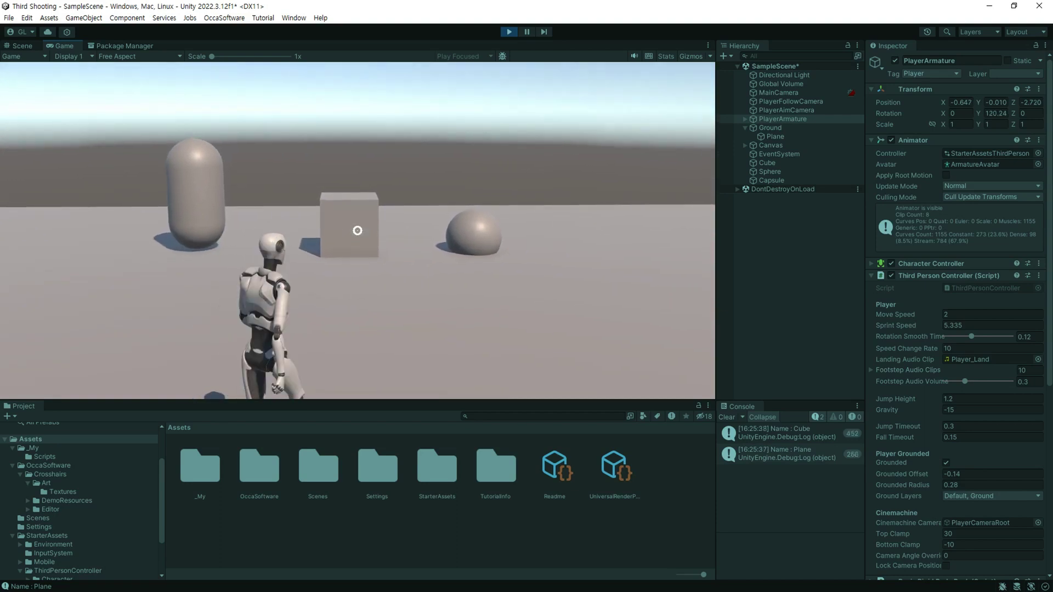
key(s)
key(w)
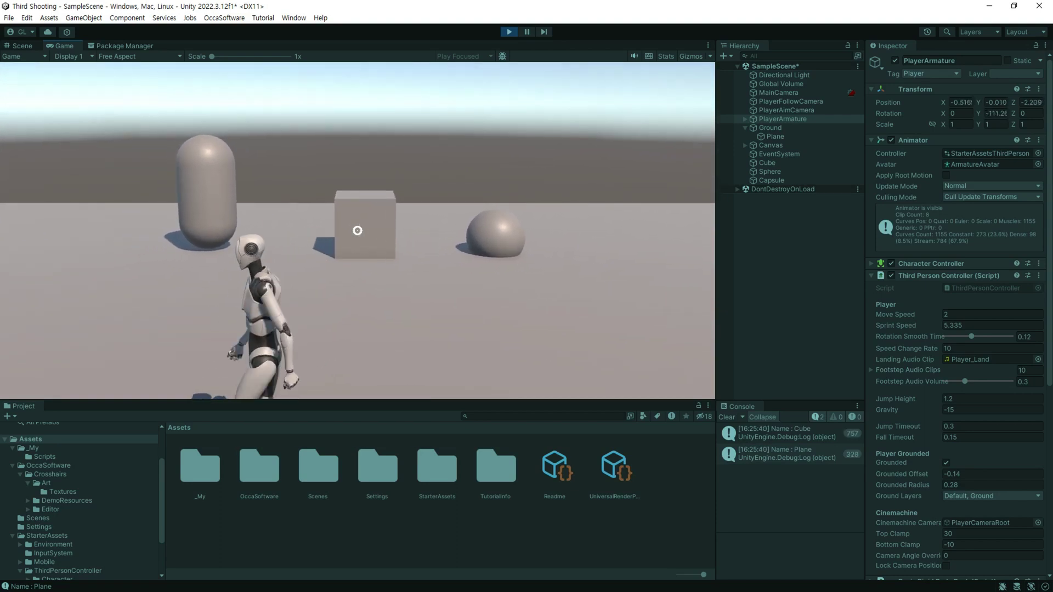
key(s)
key(a)
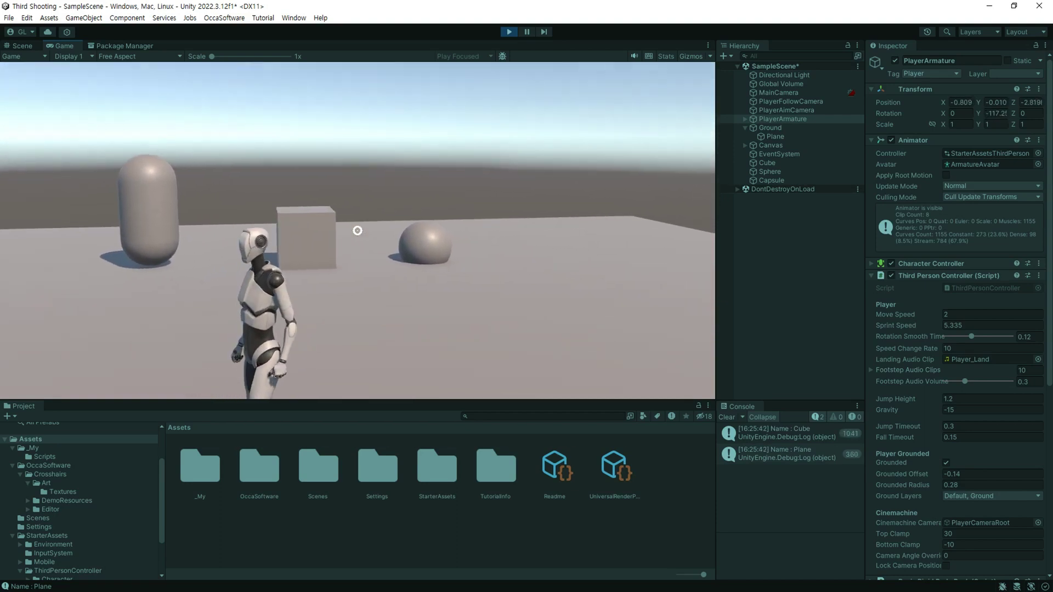
key(alt+Tab)
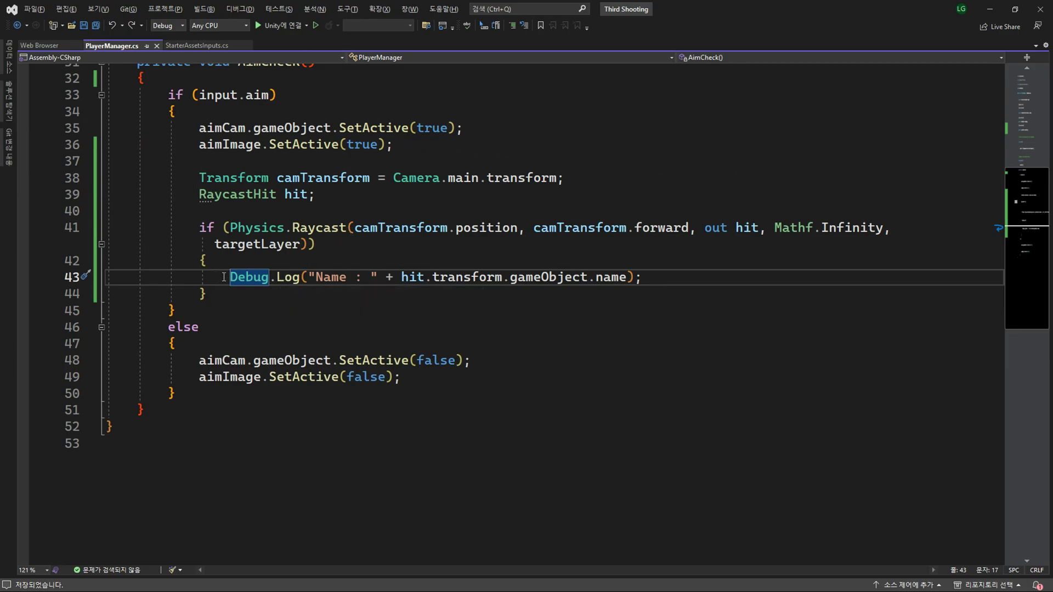
- Comment out the Debug.Log line and declare 'Vector3 targetPosition = Vector3.zero;' above camTransform
text(//)
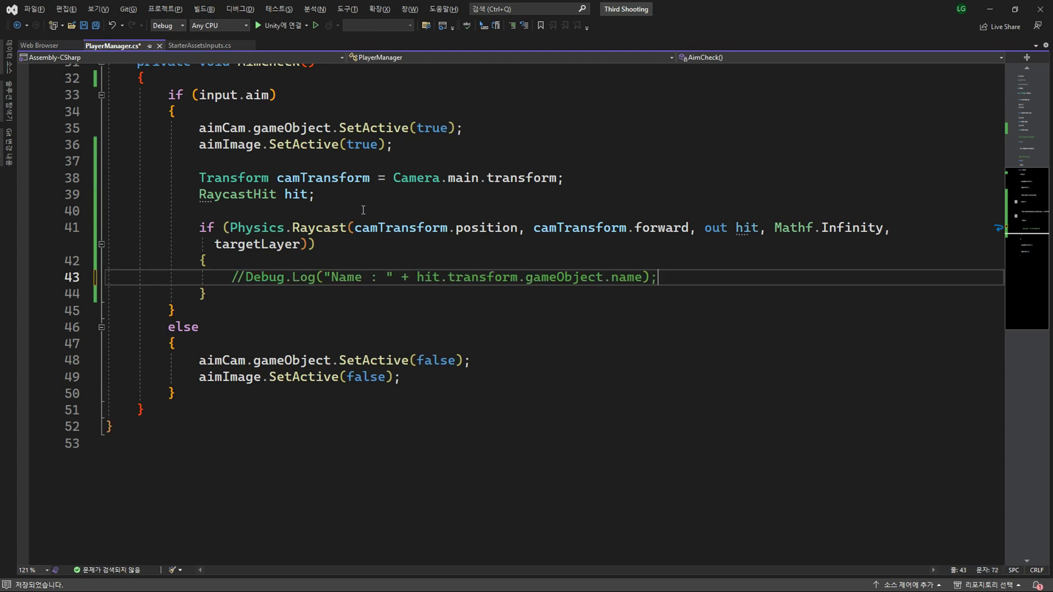
key(Up)
key(Up)
key(Up)
key(Down)
key(Return)
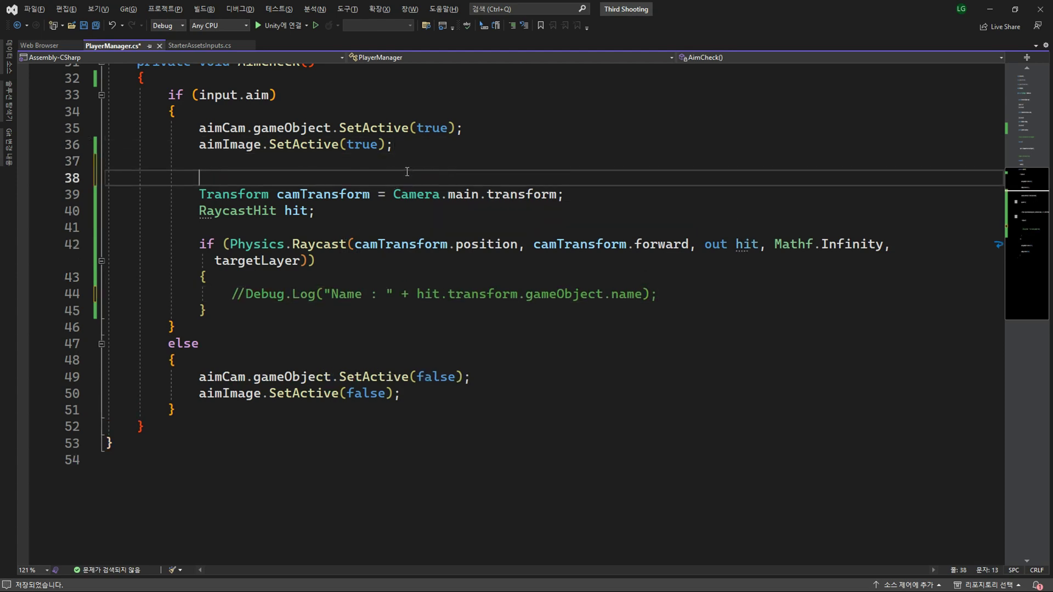
text(Vector3)
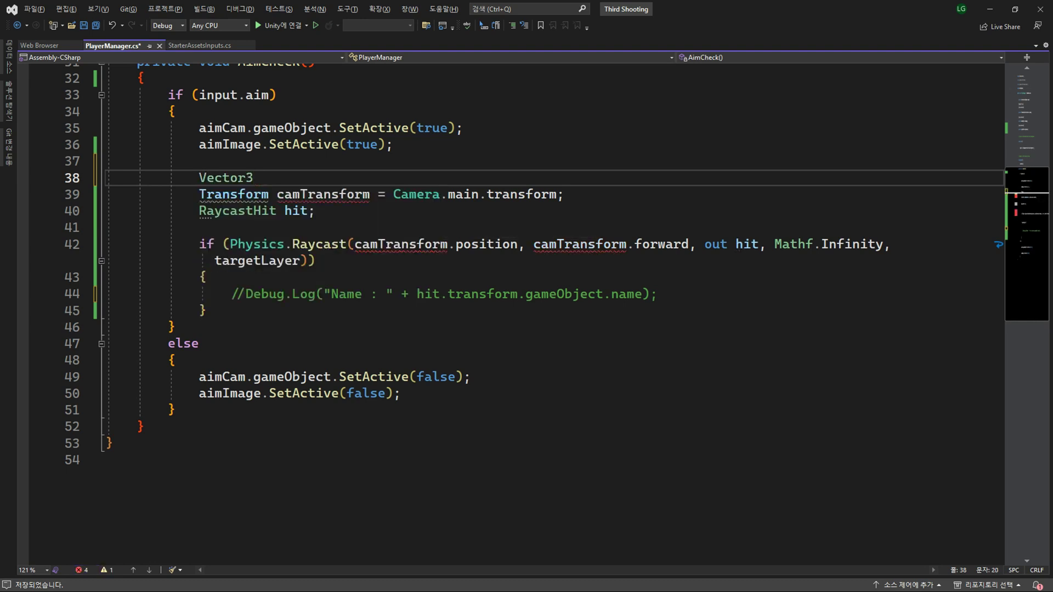
text( targetPo)
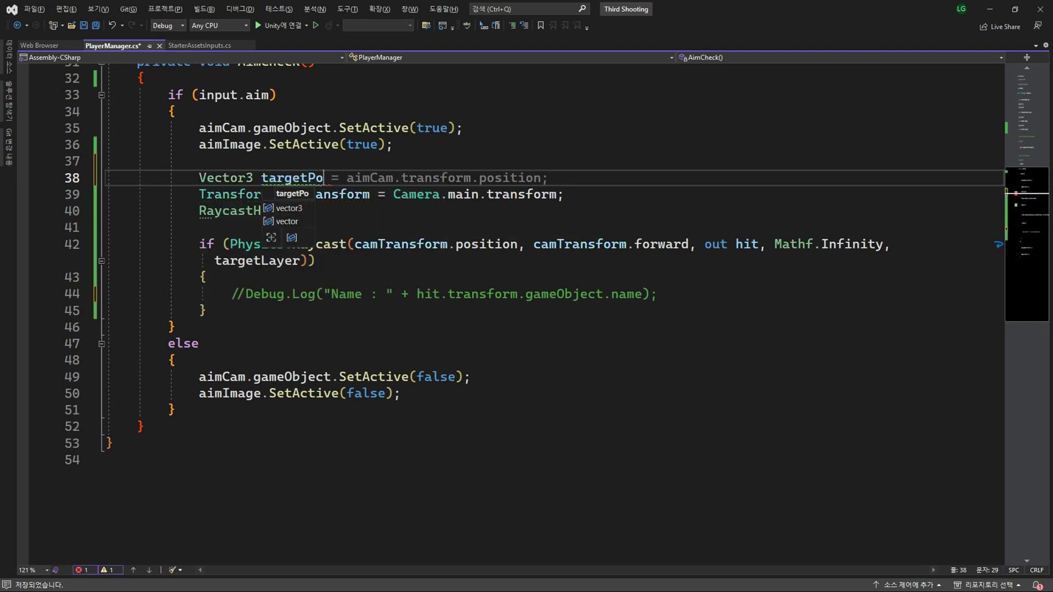
text(sition)
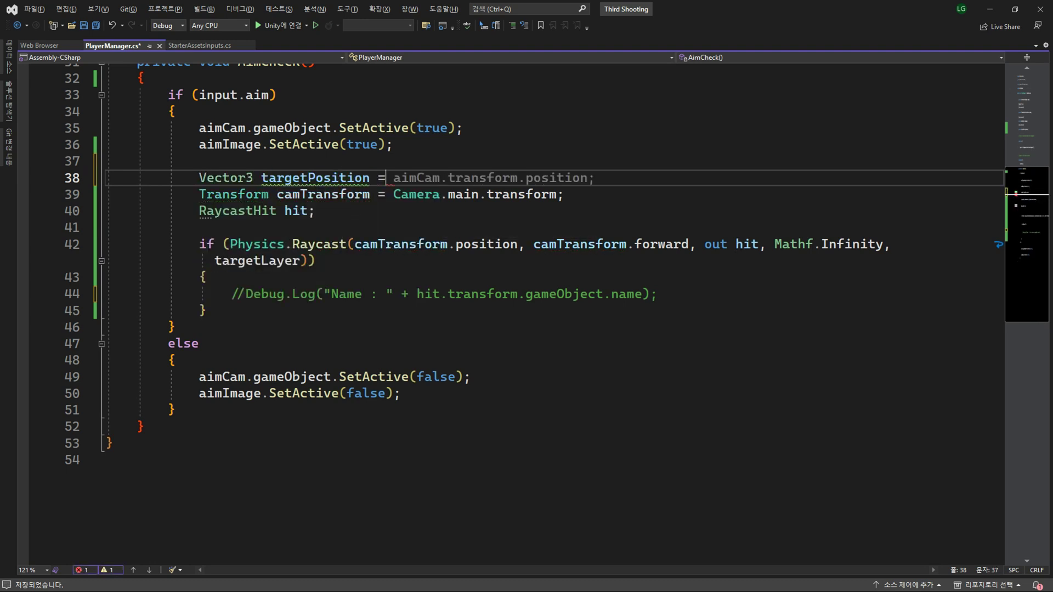
text( = Vector3)
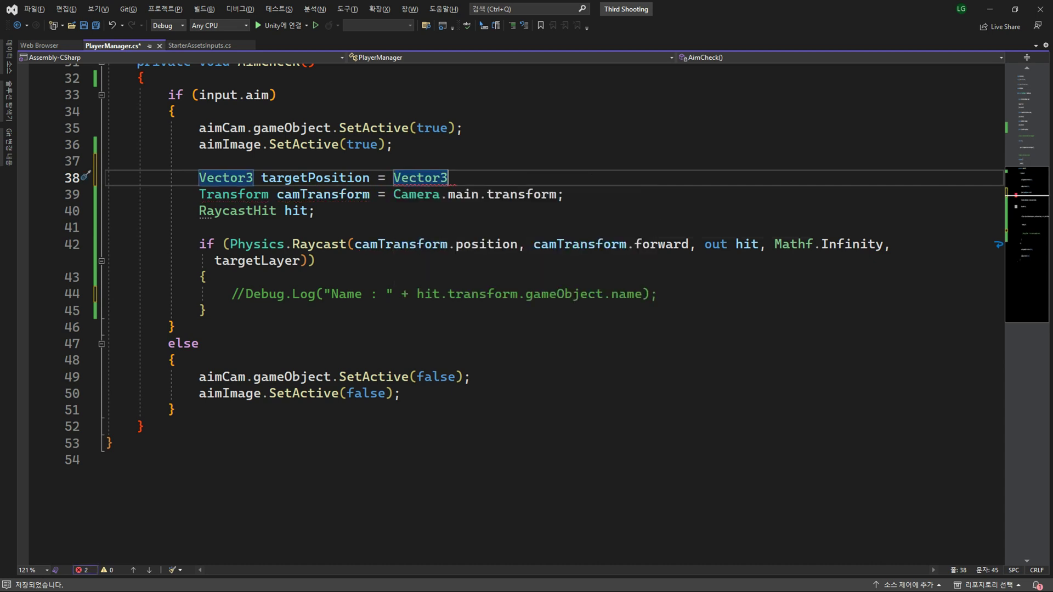
text(.z)
key(Tab)
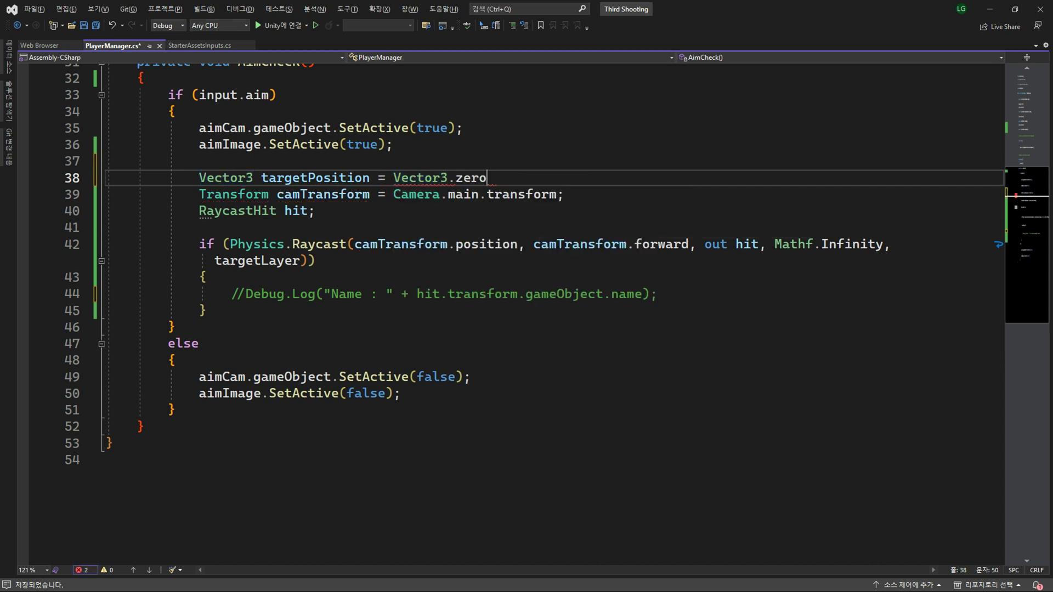
text(;)
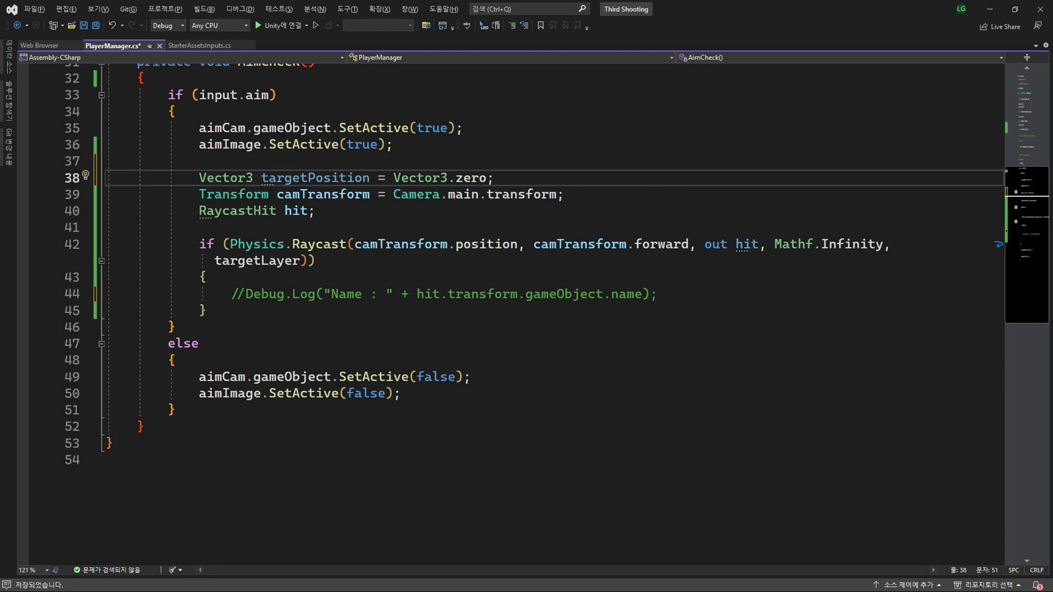
- Inside the Raycast if block, add 'targetPosition = hit.point;'
key(Down)
key(Down)
key(Down)
key(Down)
key(End)
key(Return)
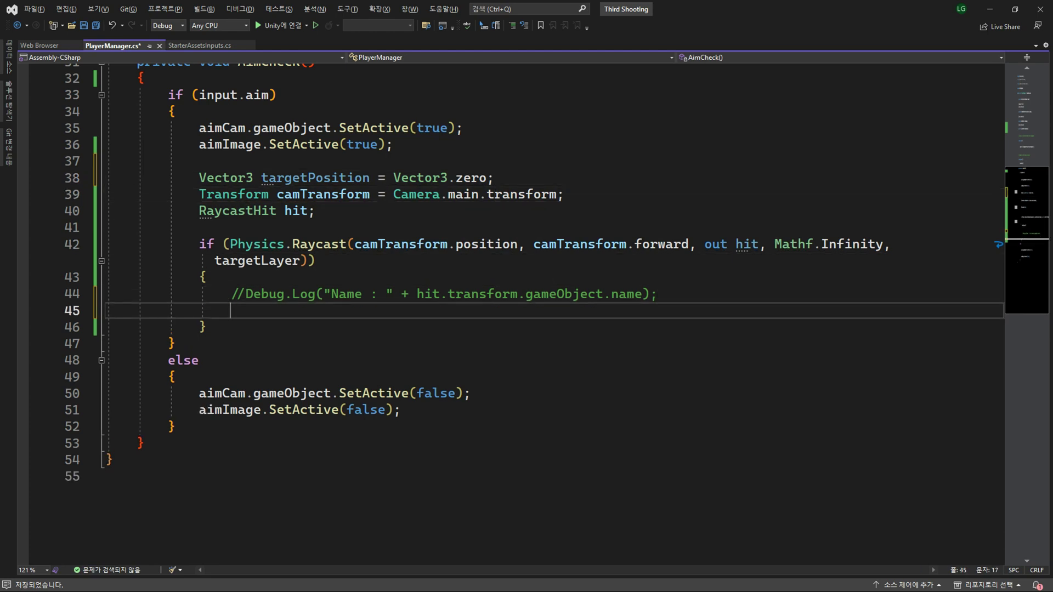
text(tar)
key(Tab)
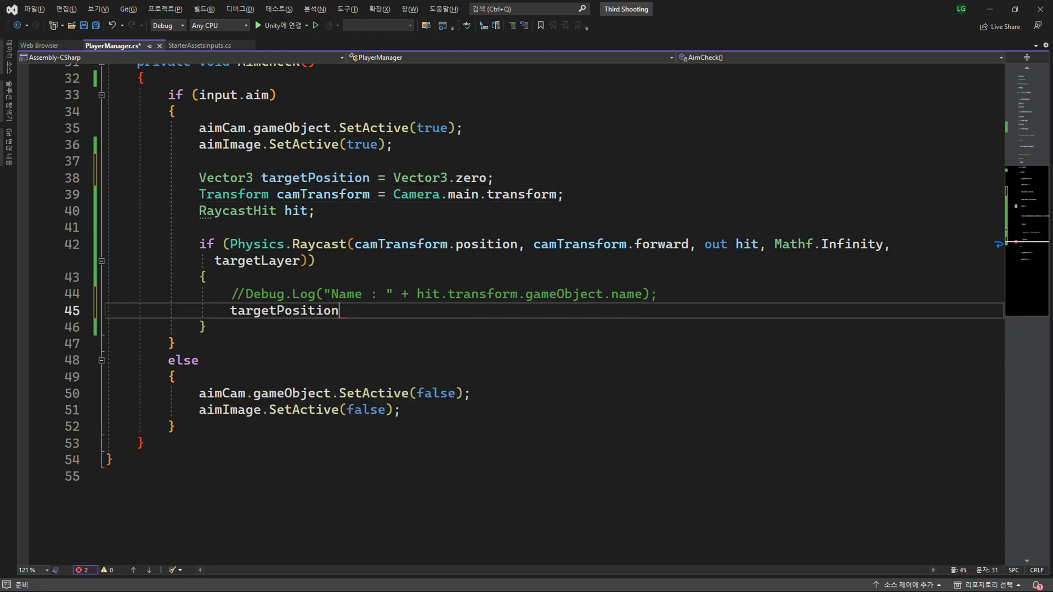
text( =)
key(Tab)
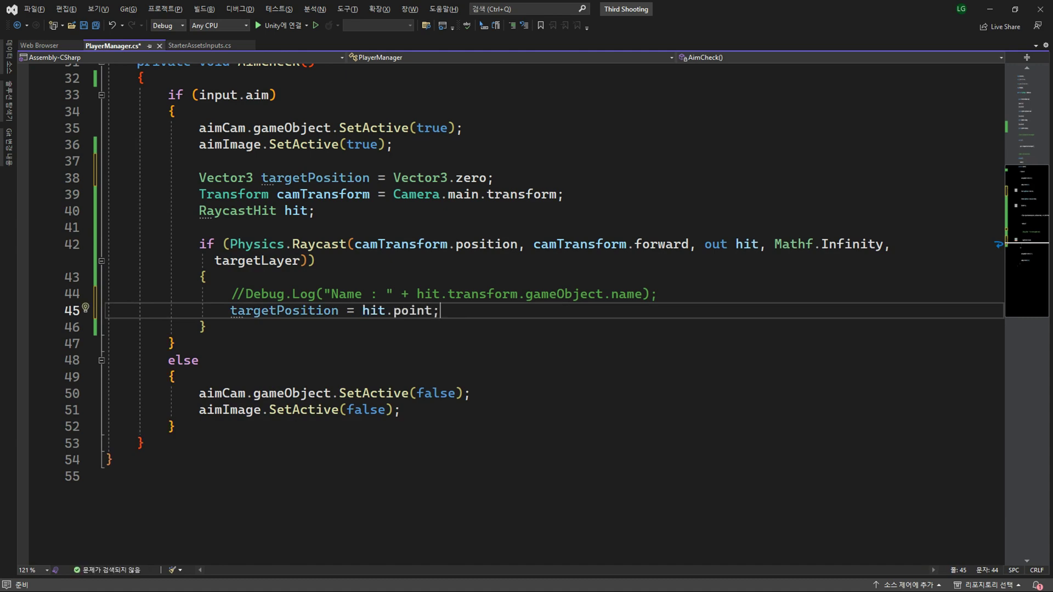
key(Down)
- Below the Raycast block, declare a Vector3 targetAim set to targetPosition
scroll(926, 316, down, 3)
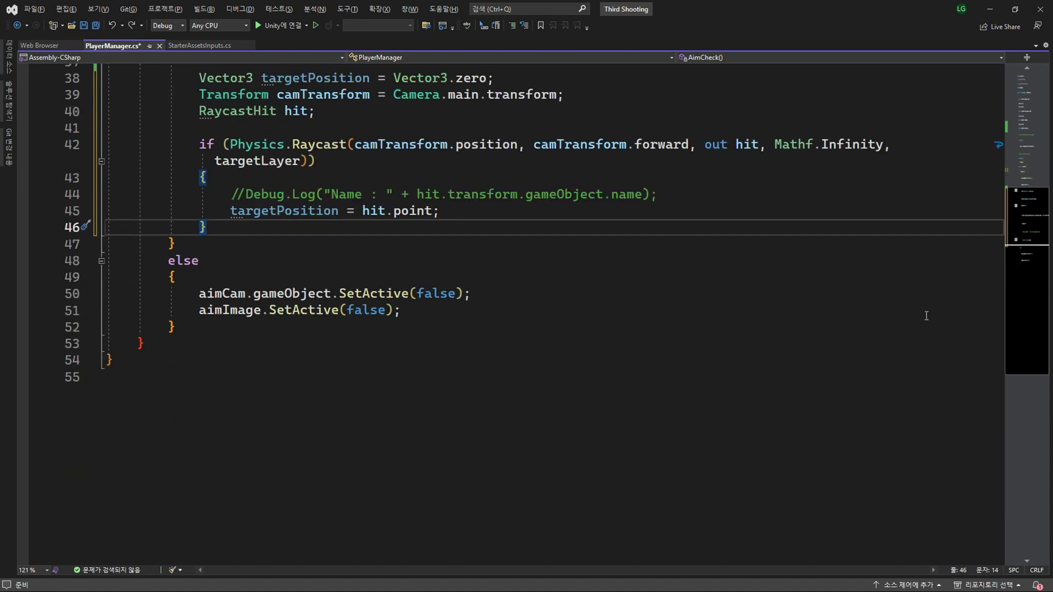
key(Return)
key(Return)
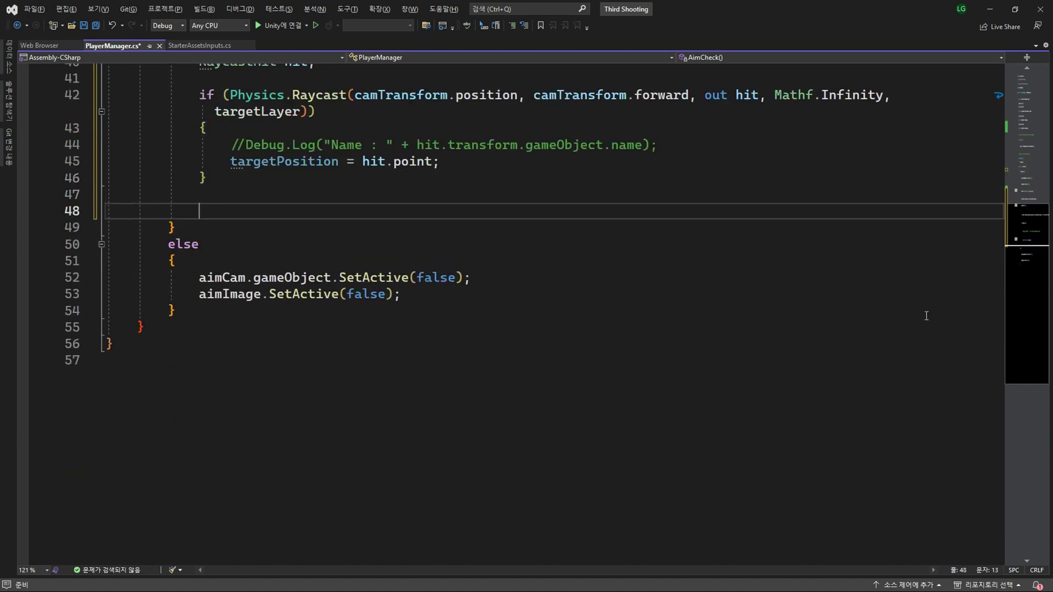
text(vector3 )
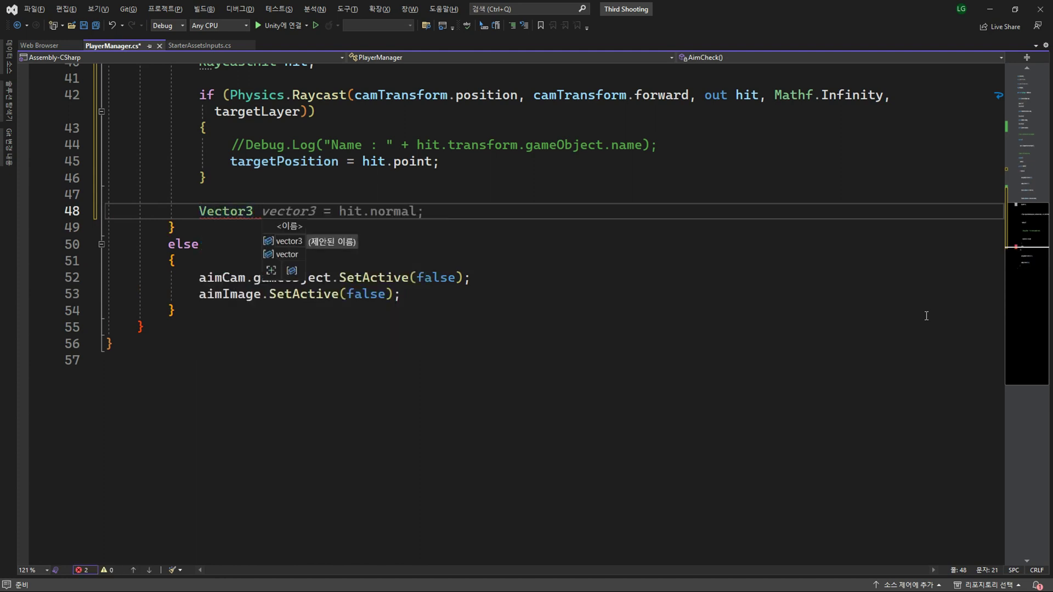
text(target)
text(Aim)
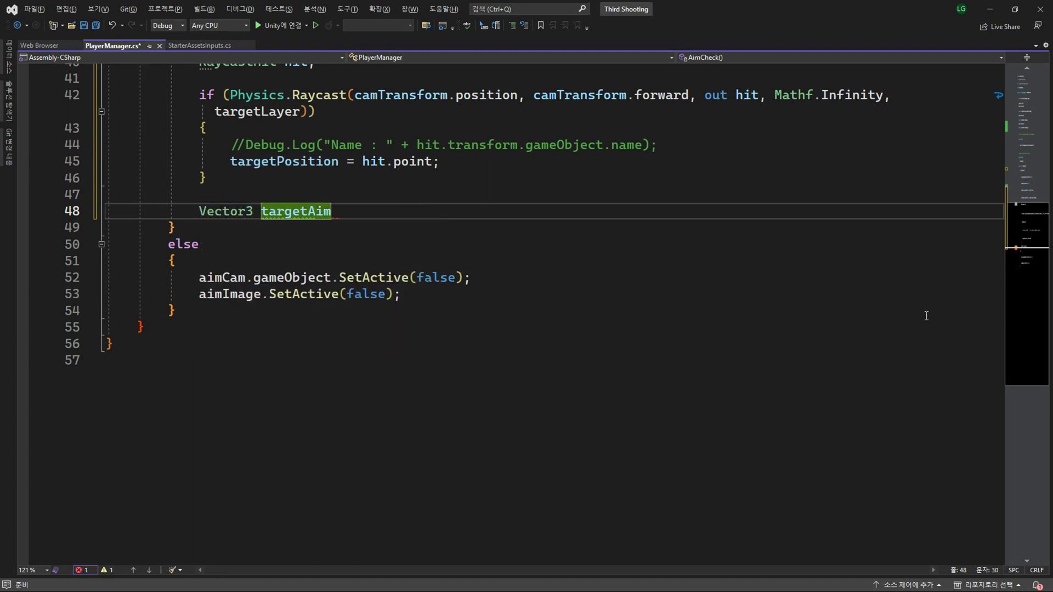
text( = ta)
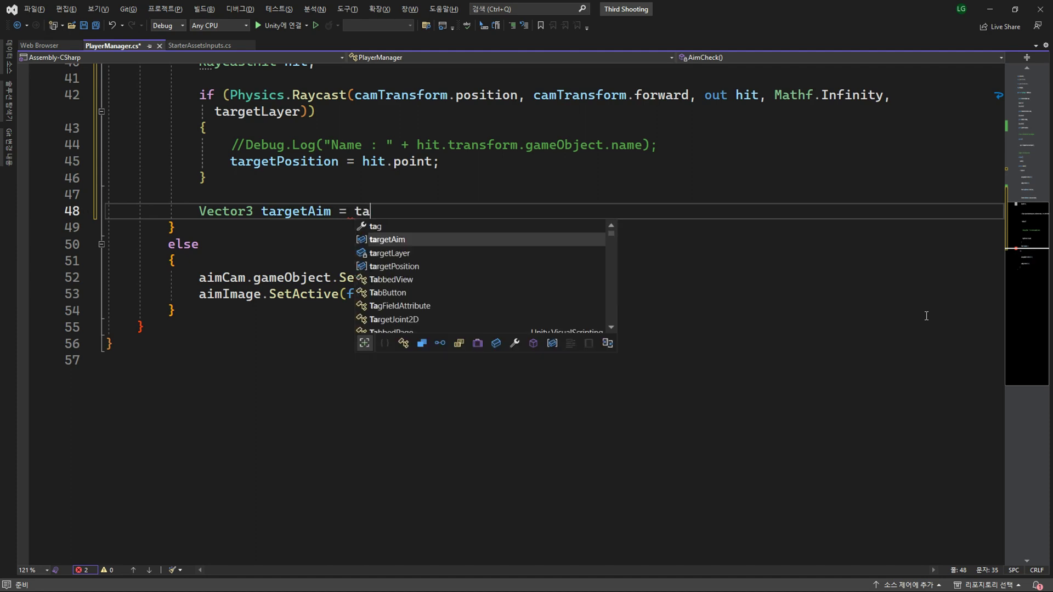
key(Down)
key(Down)
key(Tab)
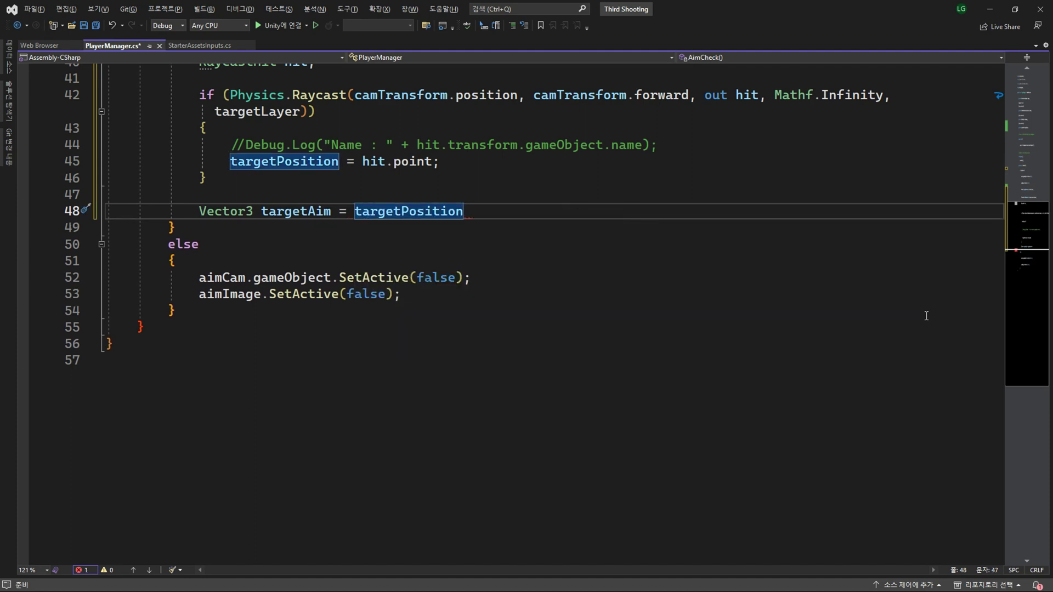
text(;)
- Set targetAim.y to the player's transform.position height
key(Return)
key(Return)
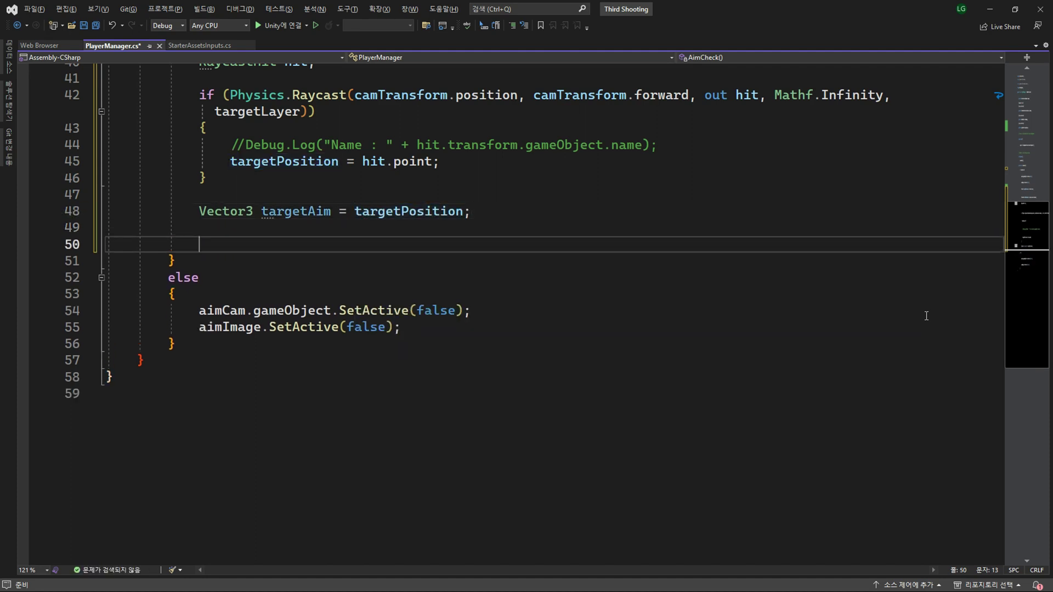
key(Up)
key(ctrl+space)
text(ta)
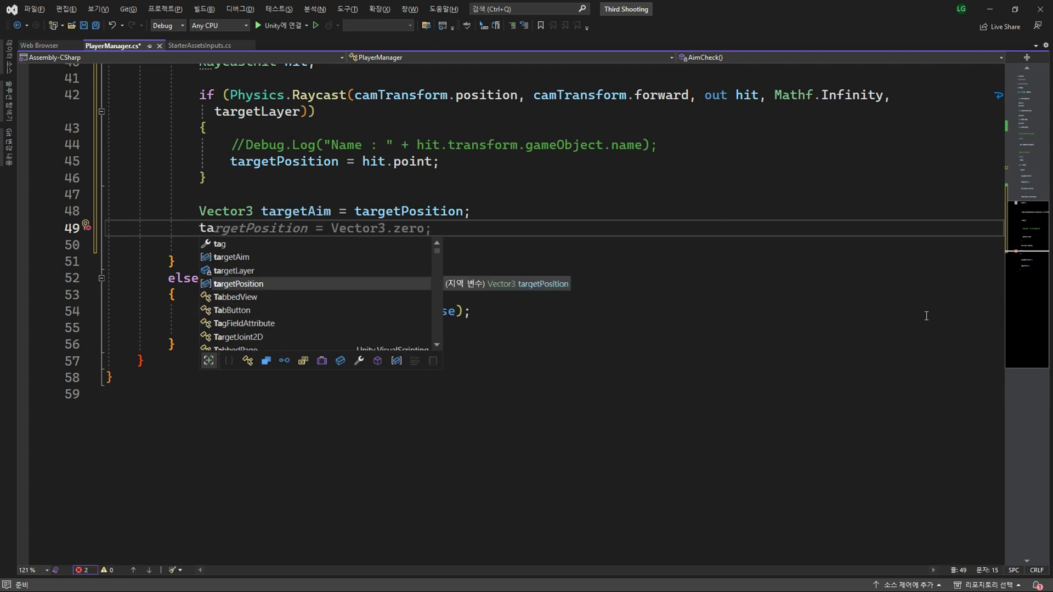
key(Up)
key(Tab)
text(.y)
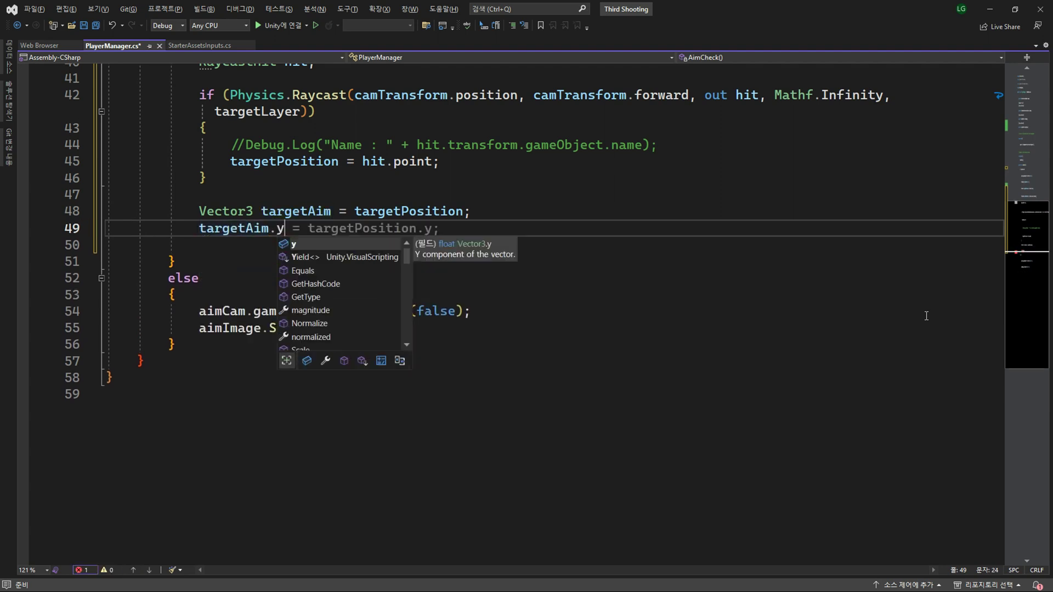
text( = )
text(tran)
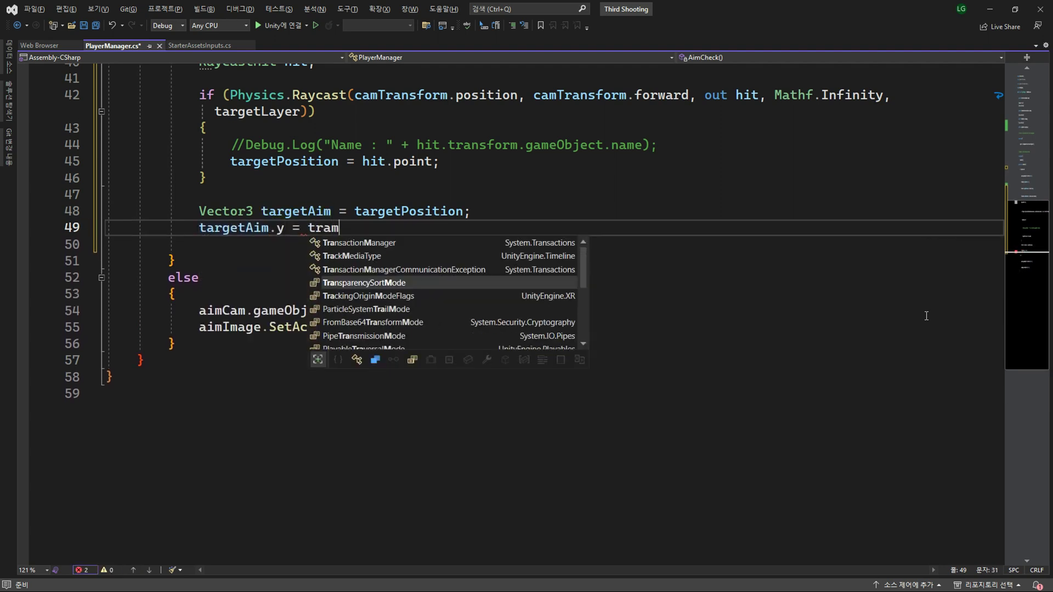
key(Tab)
key(Tab)
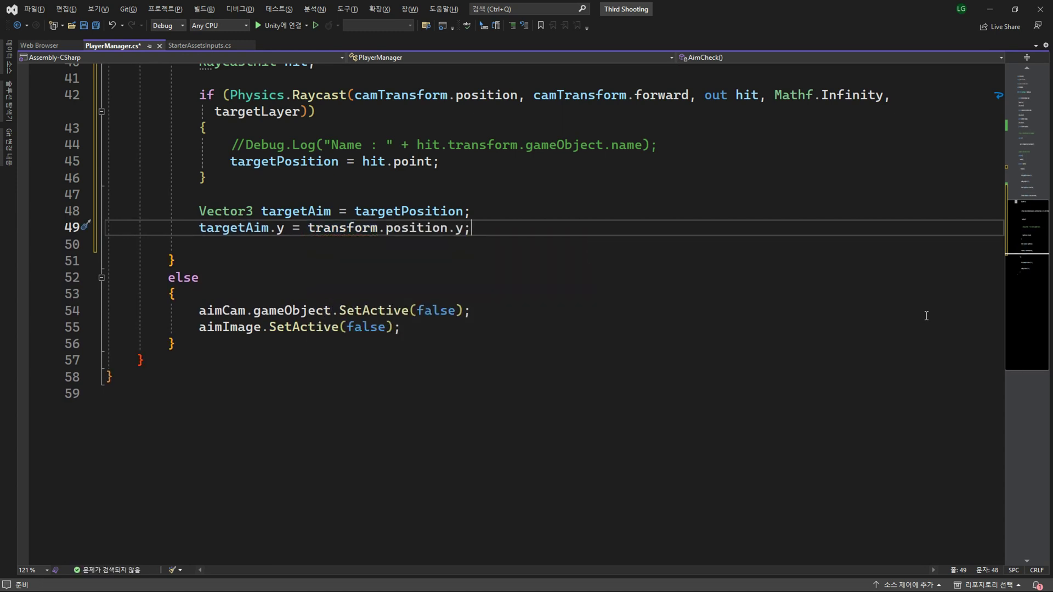
key(Return)
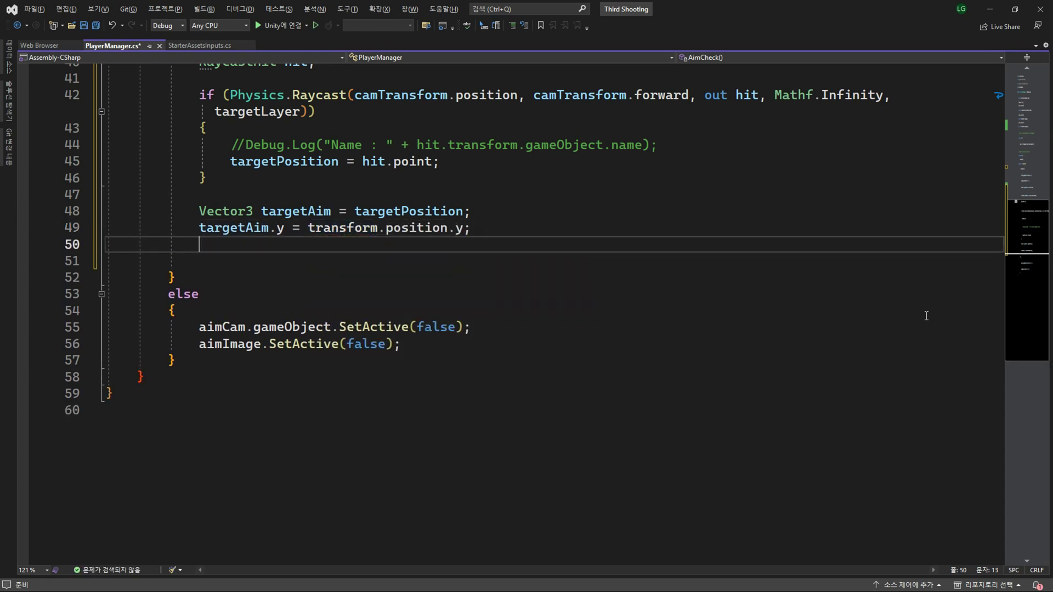
- Add 'Vector3 aimDir = (targetAim - transform.position).normalized;'
text(Vector3)
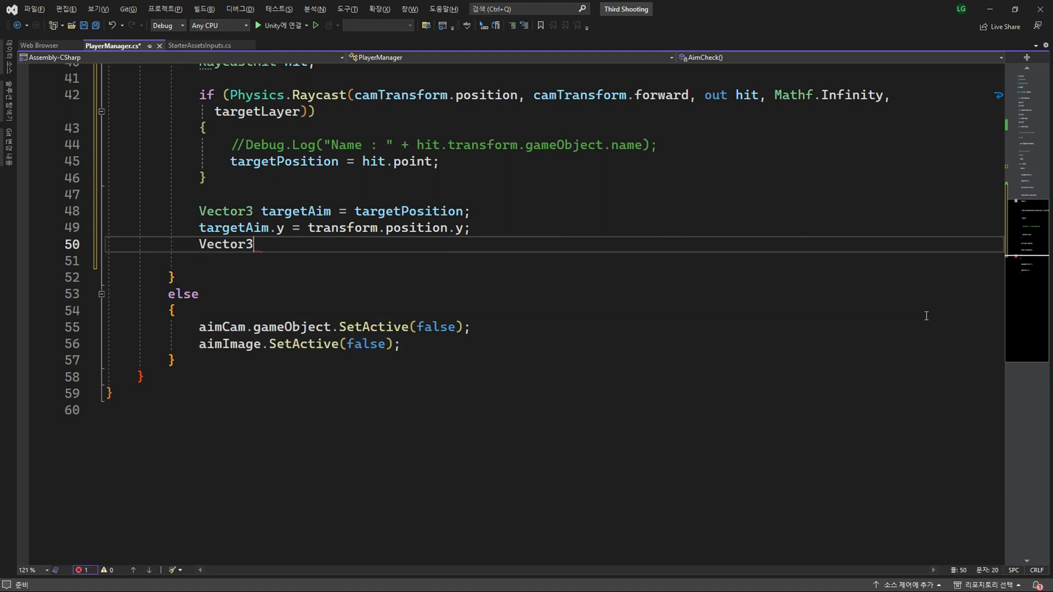
text( aim)
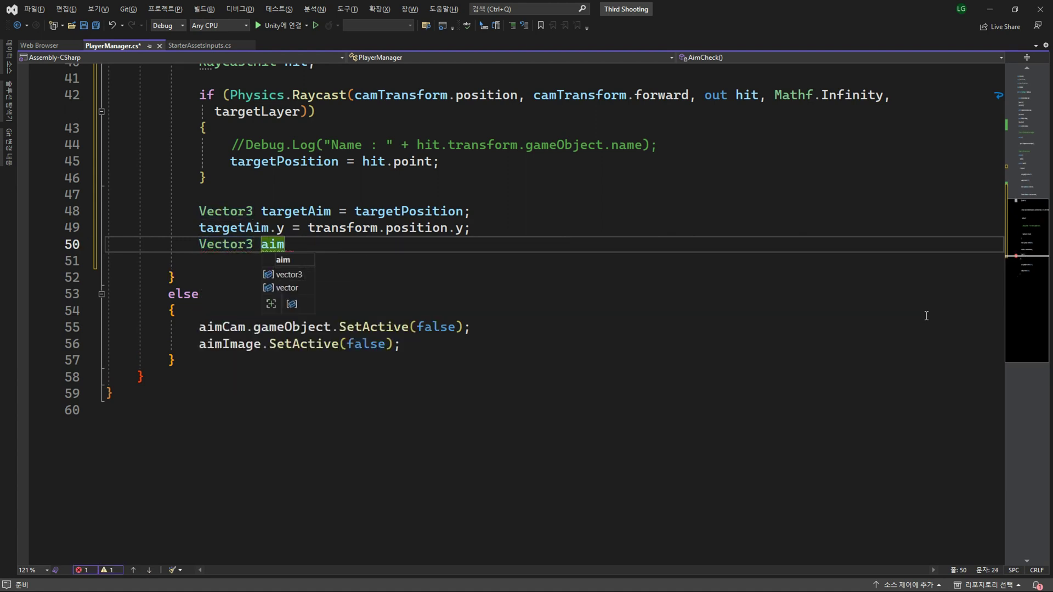
text(Dir)
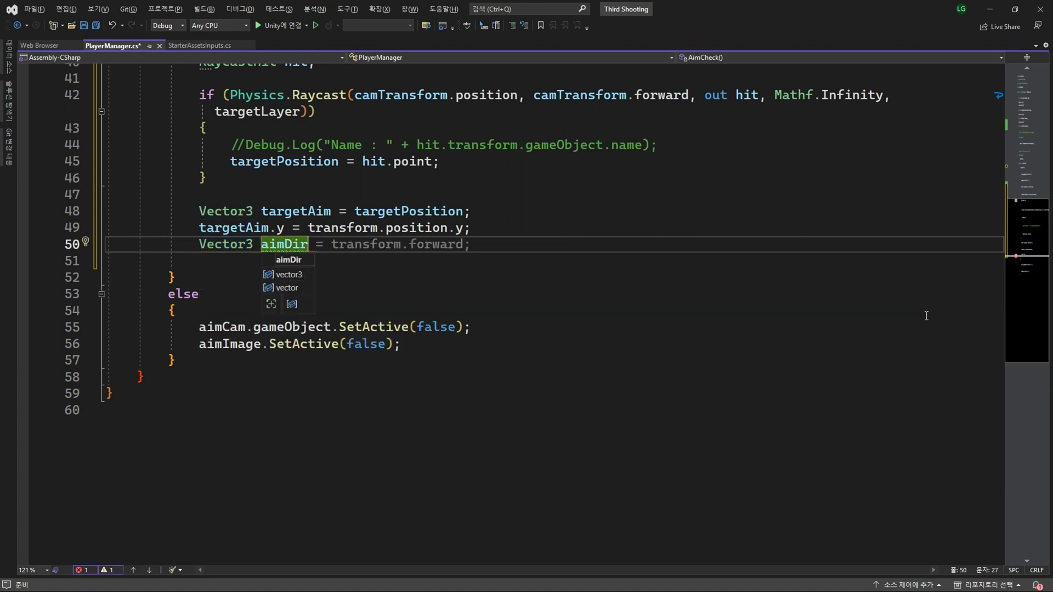
text( = t)
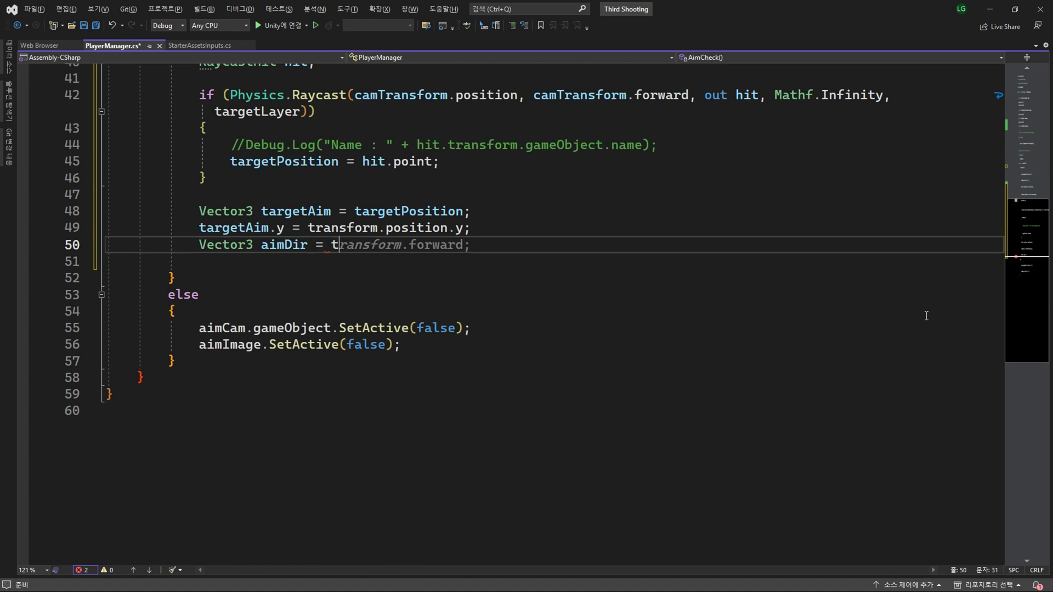
text(a)
key(Tab)
text(- )
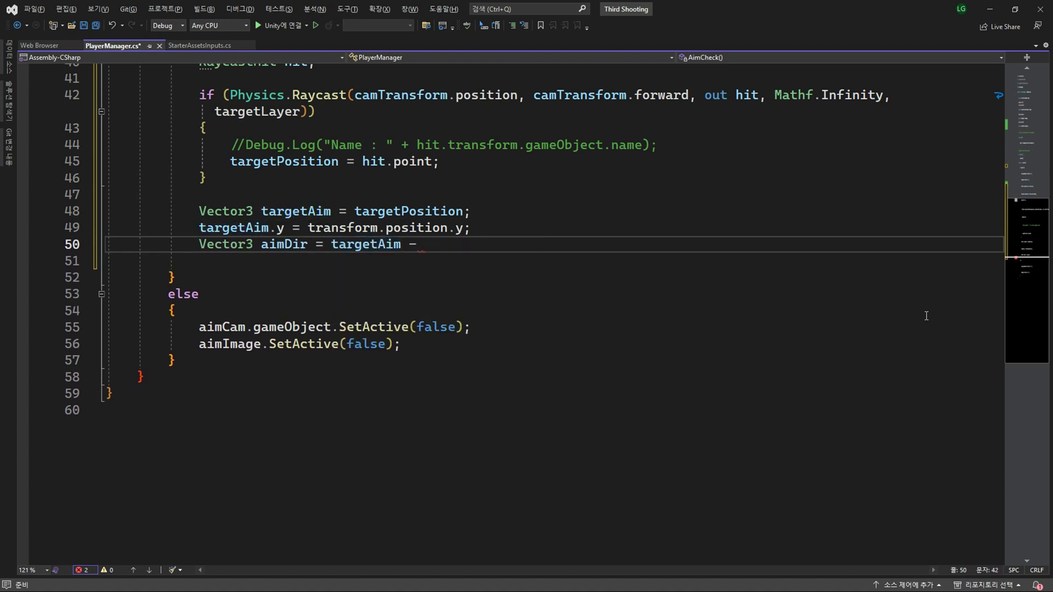
text(tr)
key(Tab)
text(.po)
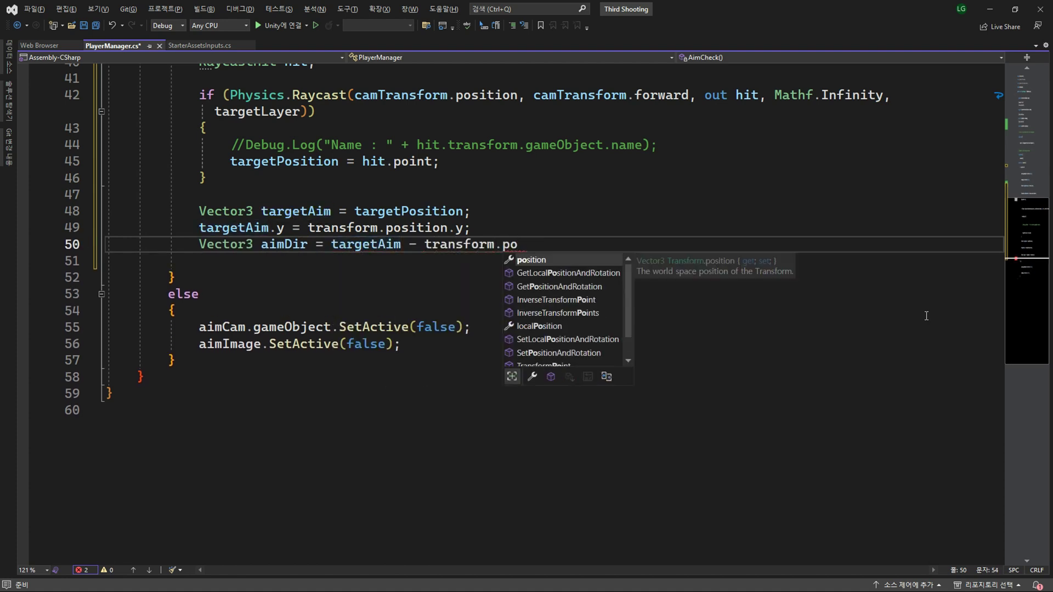
key(Tab)
key(ctrl+Left)
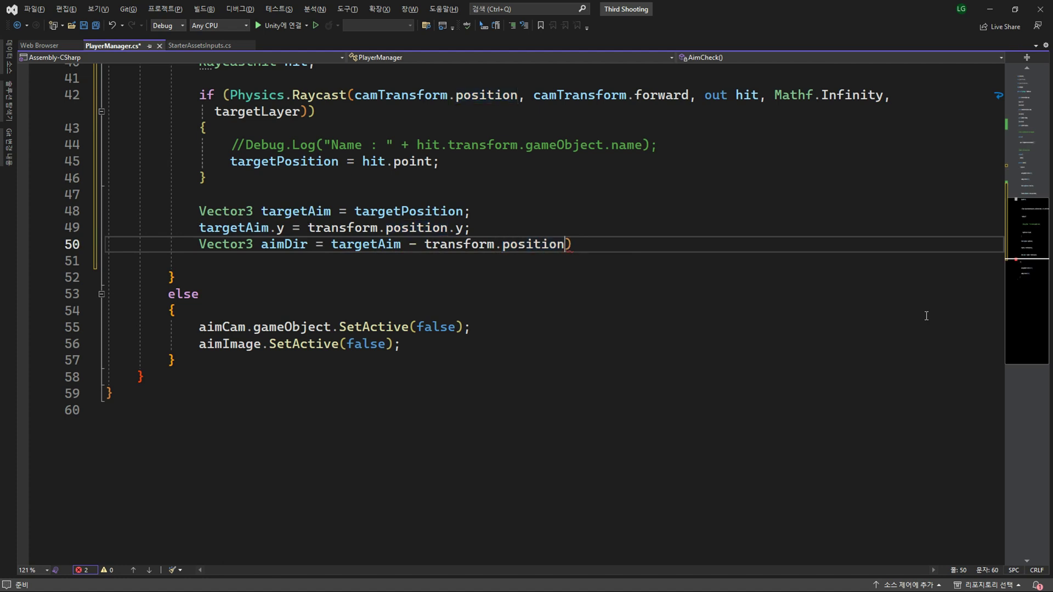
key(ctrl+Left)
key(ctrl+Left)
key(ctrl+Left)
key(ctrl+Left)
text(()
key(End)
text().)
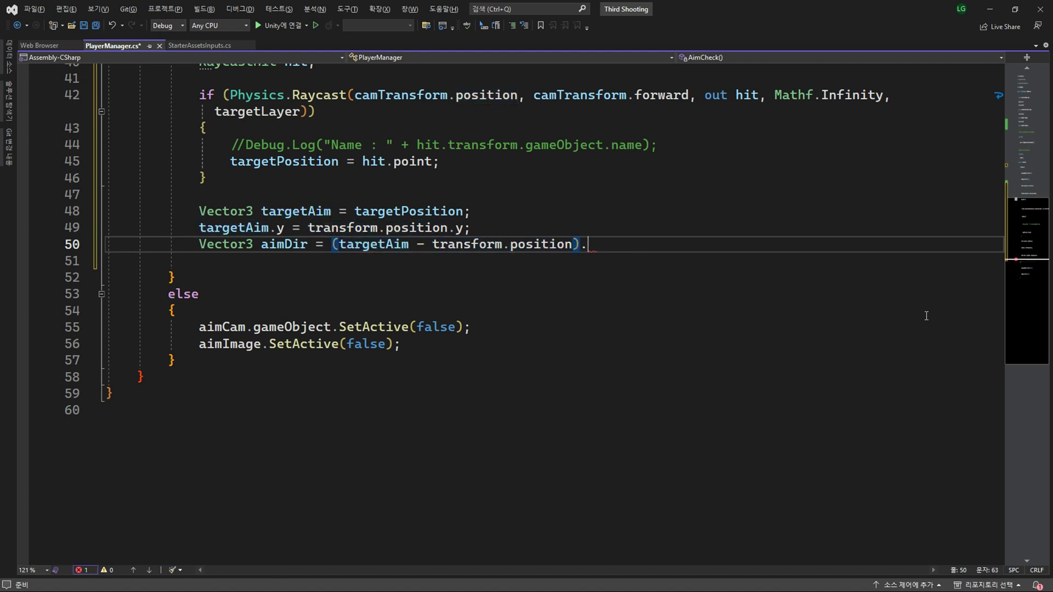
text(no)
key(Tab)
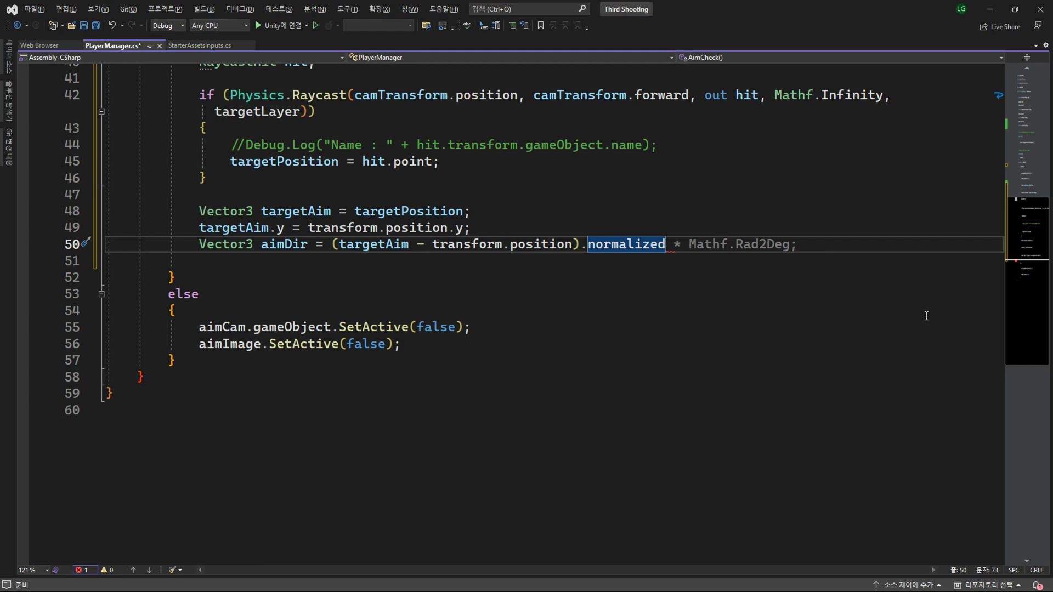
text(;)
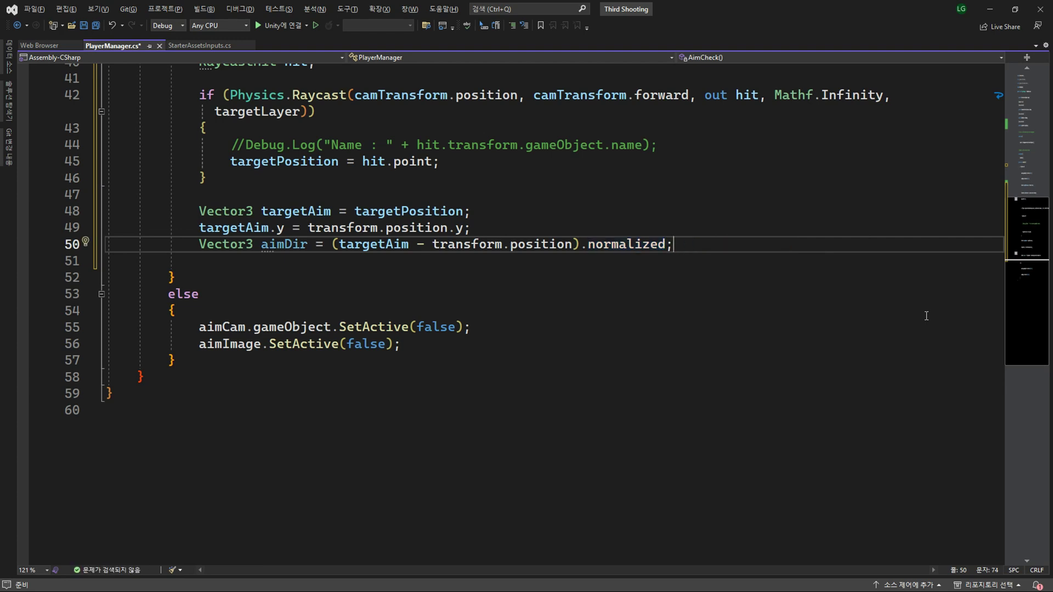
- Start line 52 as 'transform.forward = Vector3.Lerp'
key(Return)
key(Return)
text(tr)
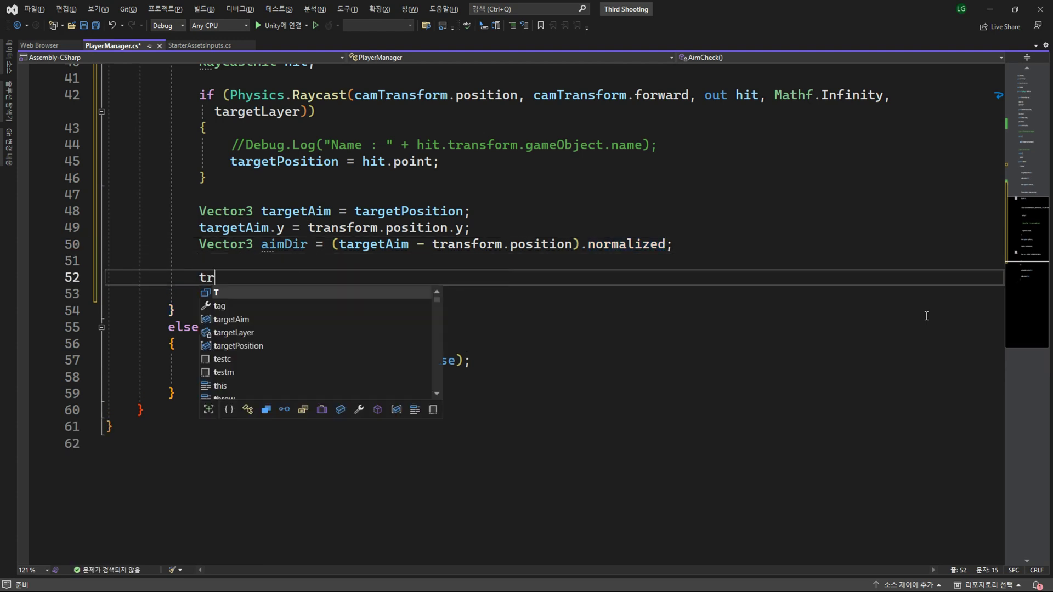
key(Tab)
text(.for)
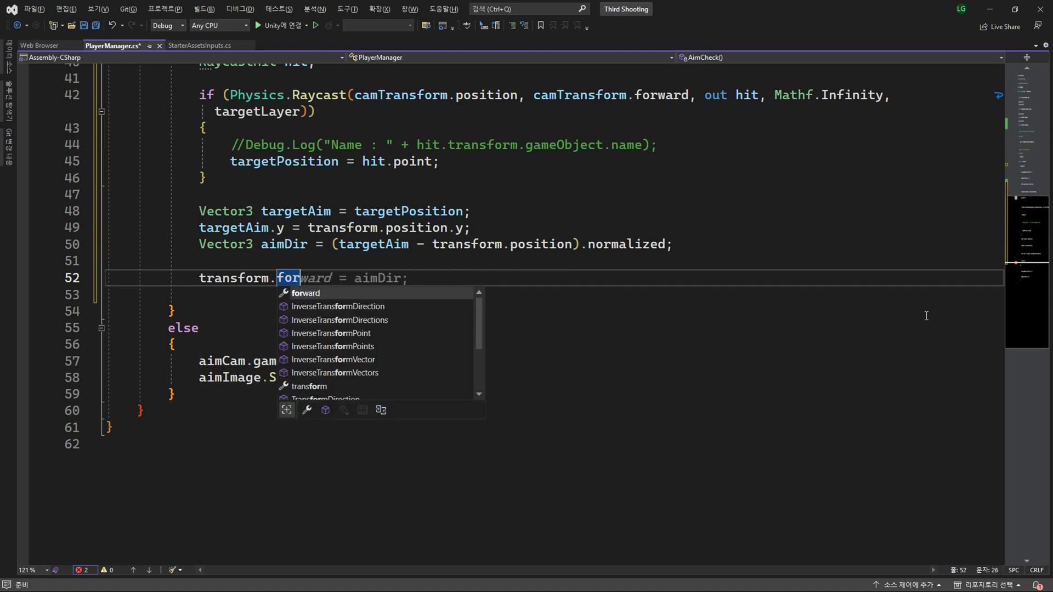
key(Tab)
text(= Ve)
key(Tab)
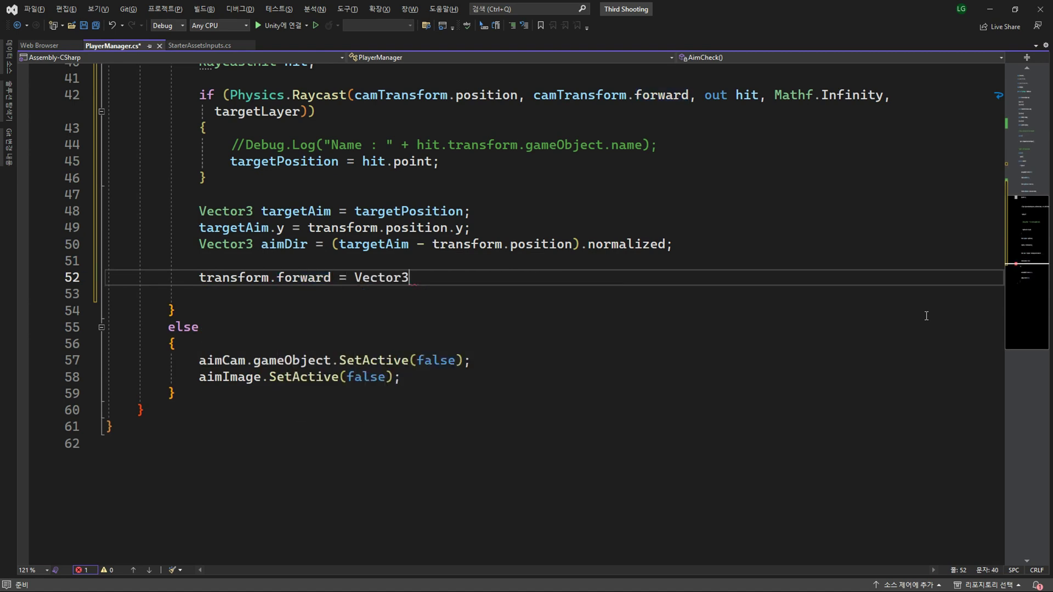
text(.Le)
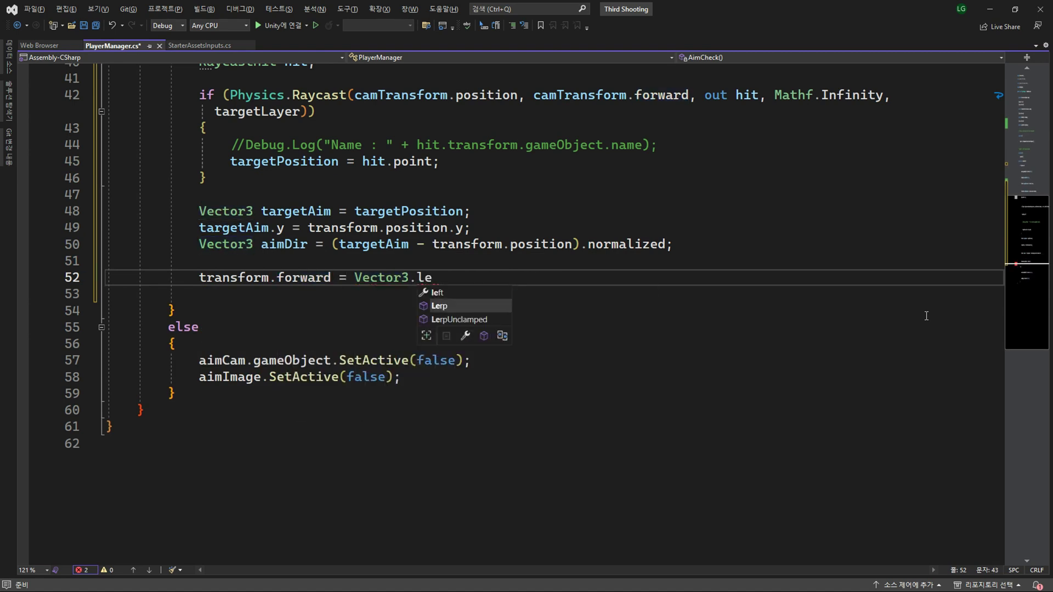
key(Tab)
- Give Lerp the arguments transform.forward, aimDir, Time.deltaTime * 30f and save PlayerManager.cs
text(();)
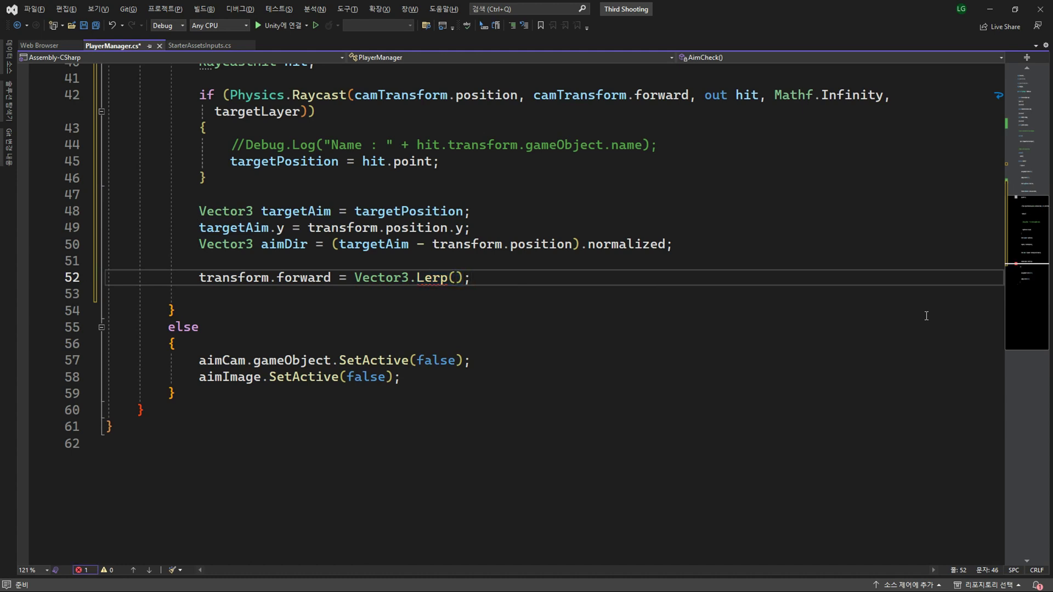
text(tra)
key(Tab)
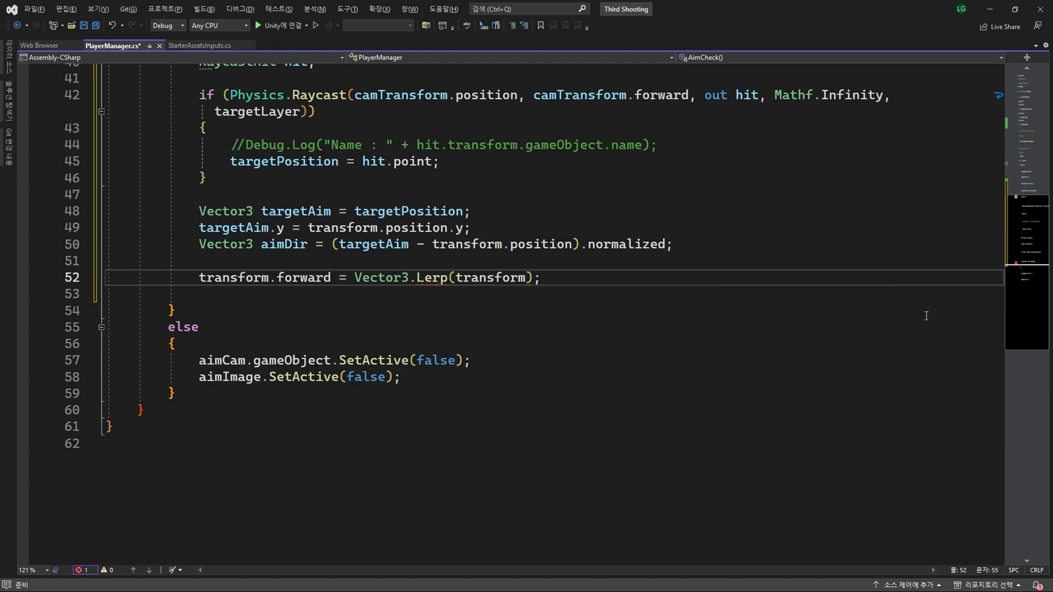
text(.for)
key(Tab)
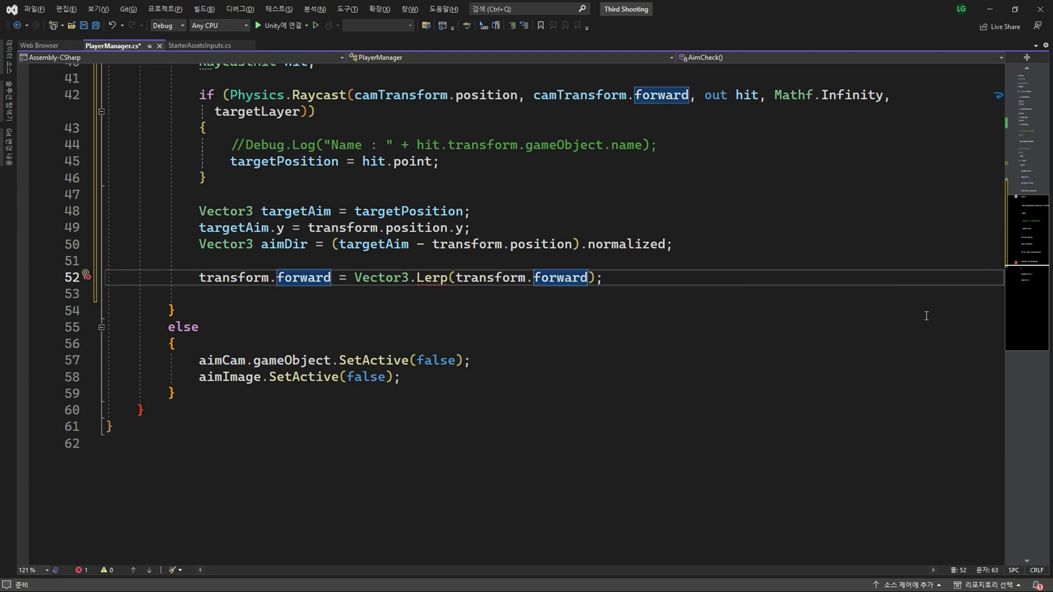
text(,aimd)
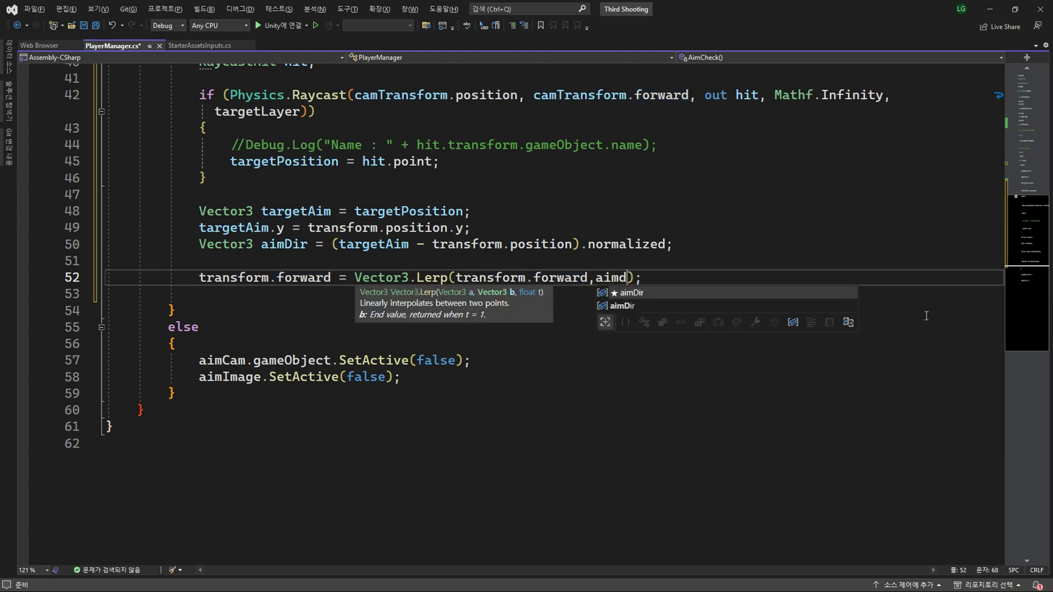
key(Tab)
text(,)
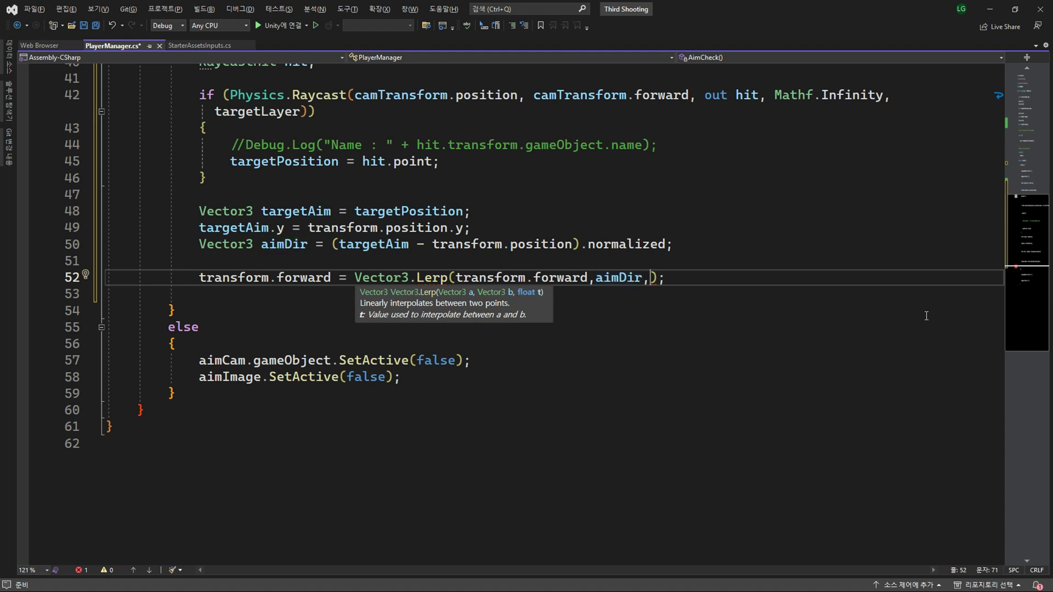
text(Time)
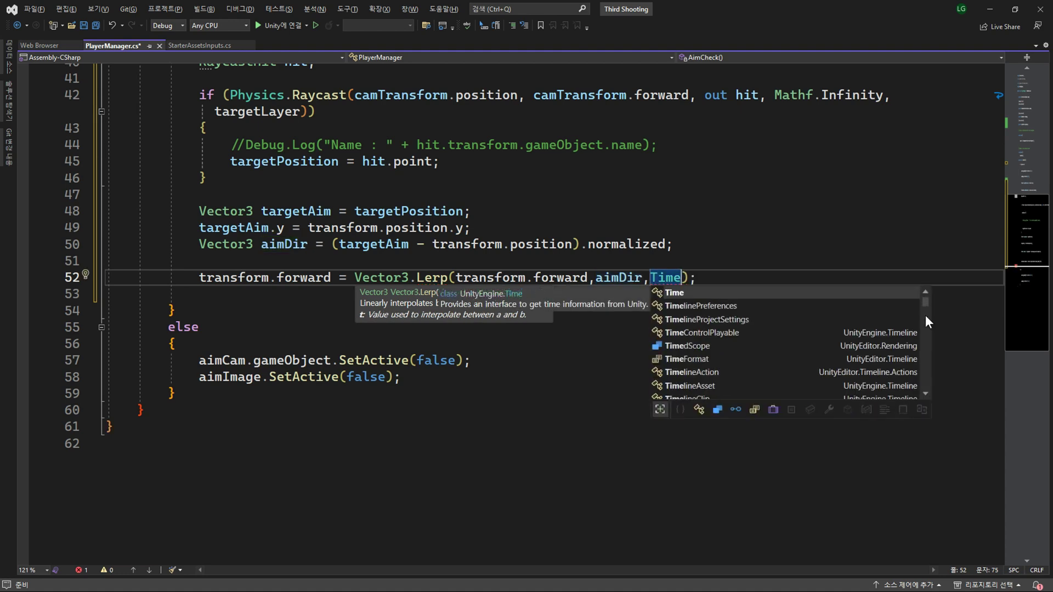
text(.de)
key(Tab)
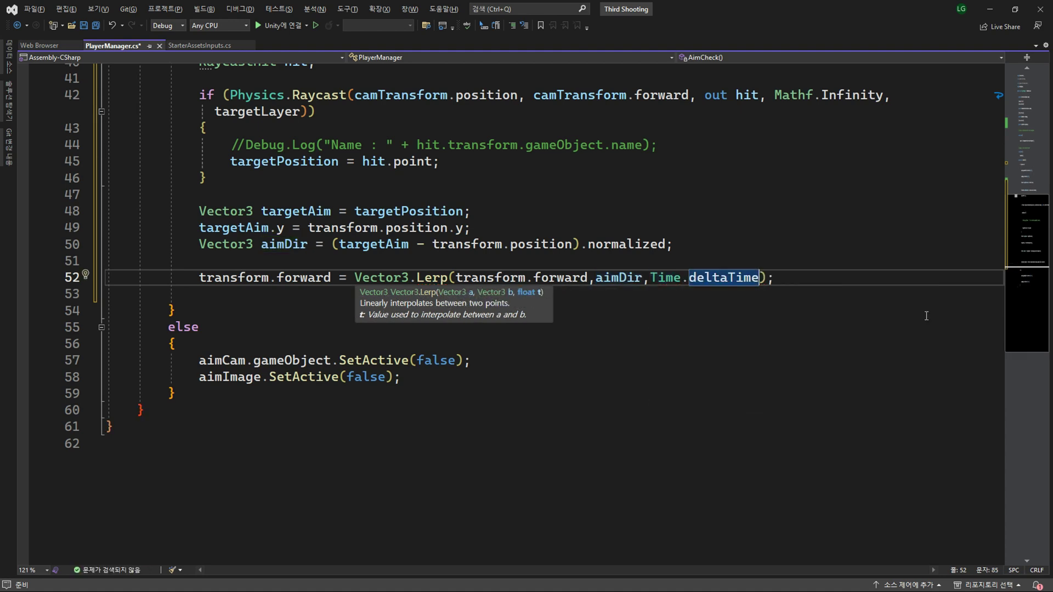
text(* 3)
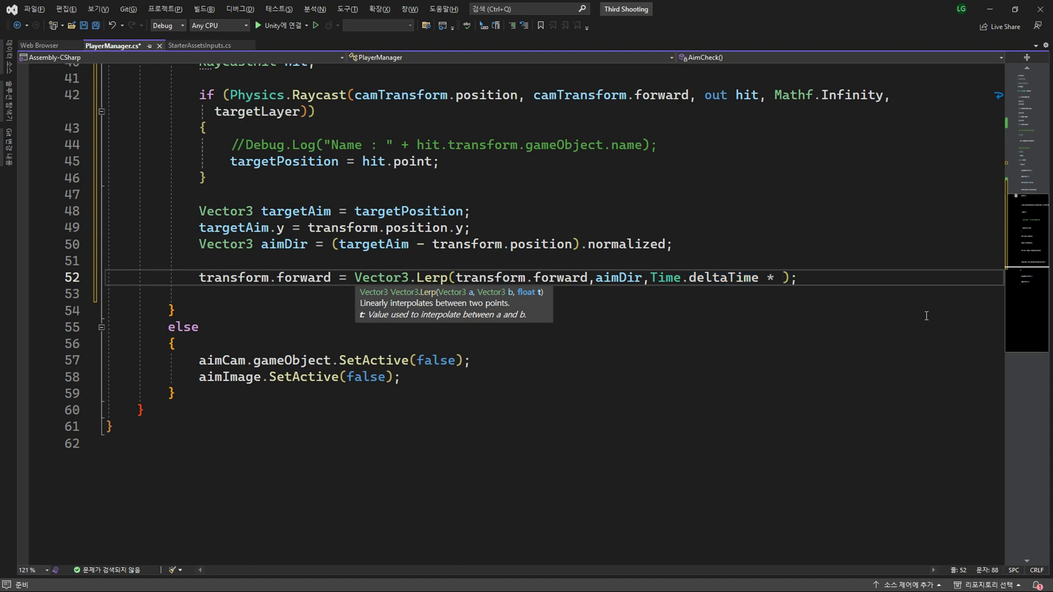
text(0f)
key(End)
key(ctrl+s)
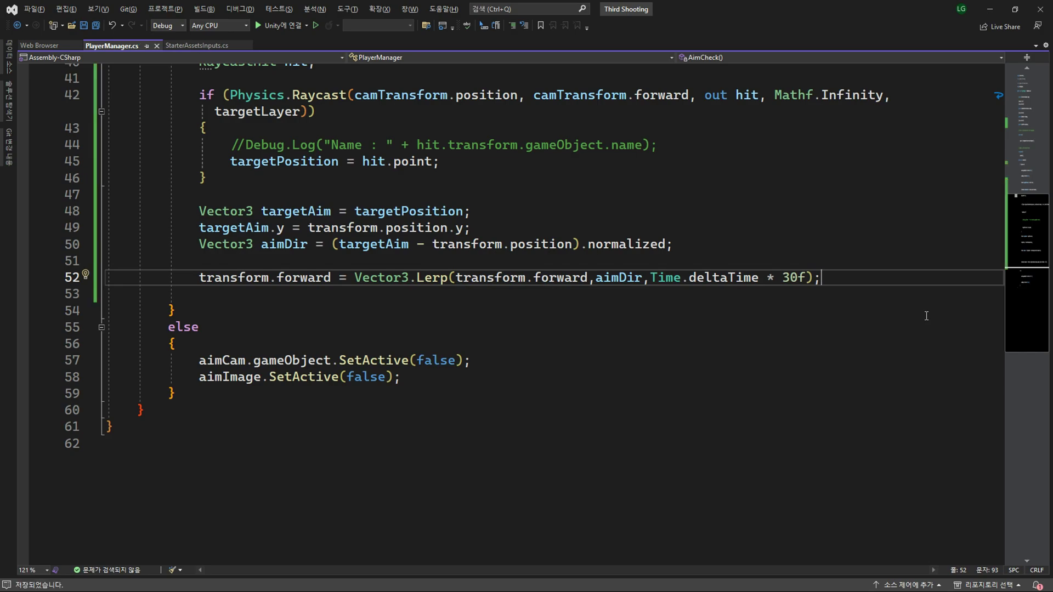
- Play-test aiming at the cube, sphere and capsule, then stop and select the 3 in 30f
key(alt+Tab)
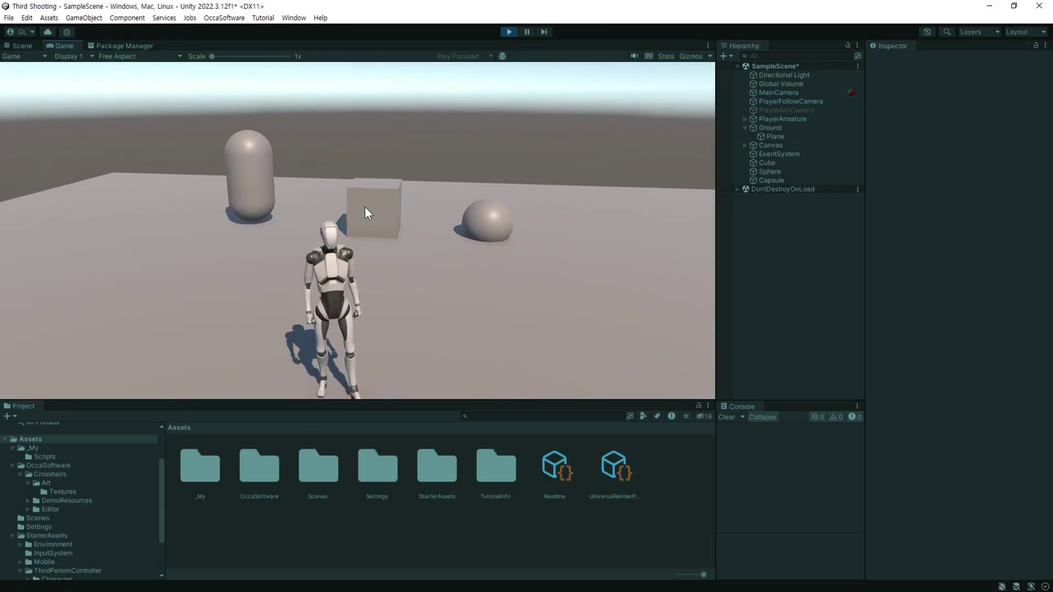
click(369, 205)
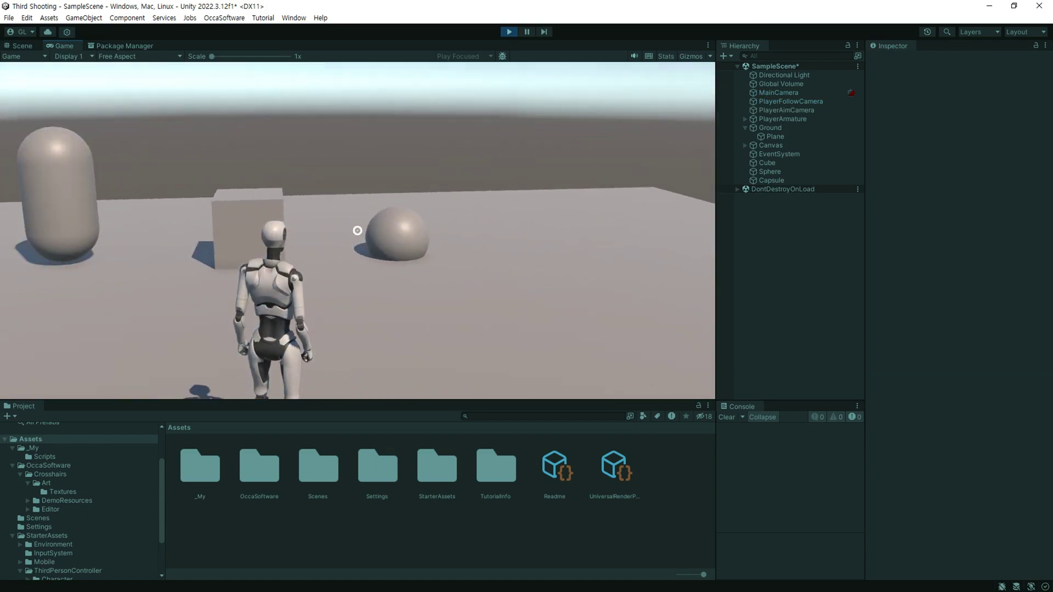
right_drag(357, 230, 358, 231)
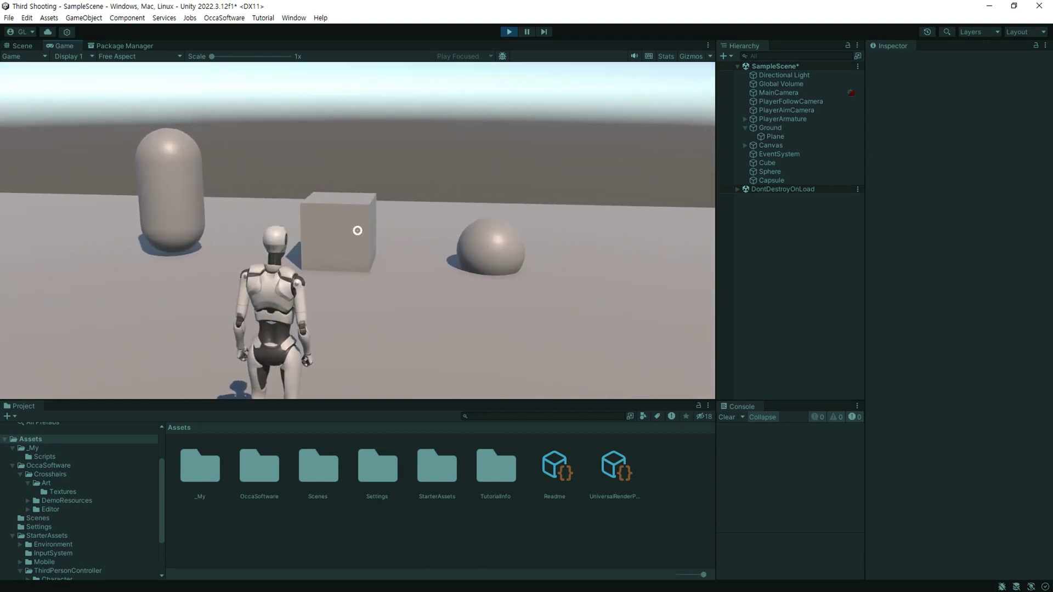
key(ctrl+p)
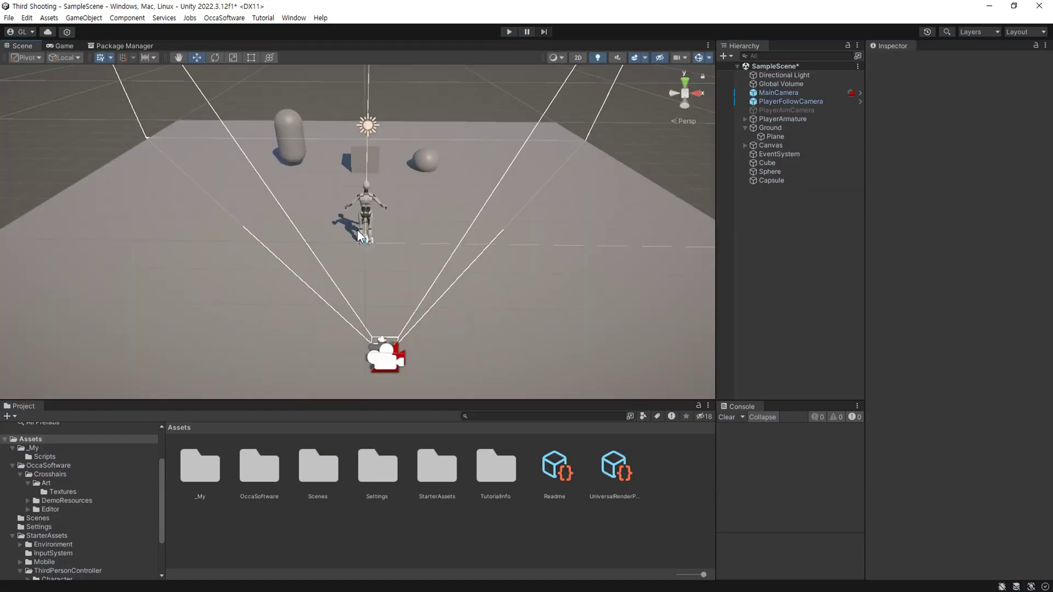
key(alt+Tab)
drag(782, 277, 791, 277)
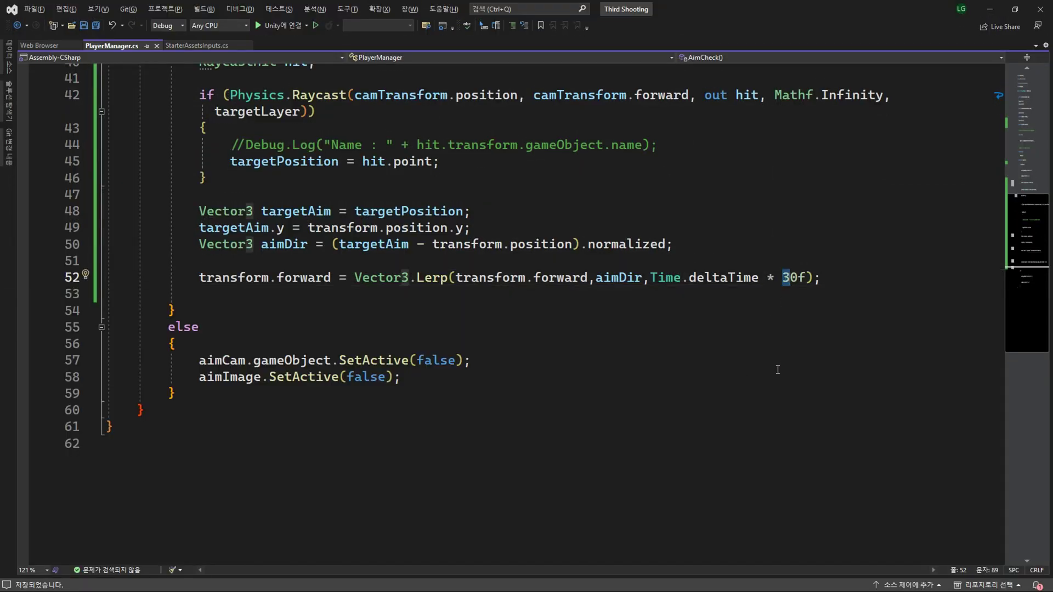
- Change the Lerp turn rate on line 52 from 30f to 50f, then return to Unity
text(5)
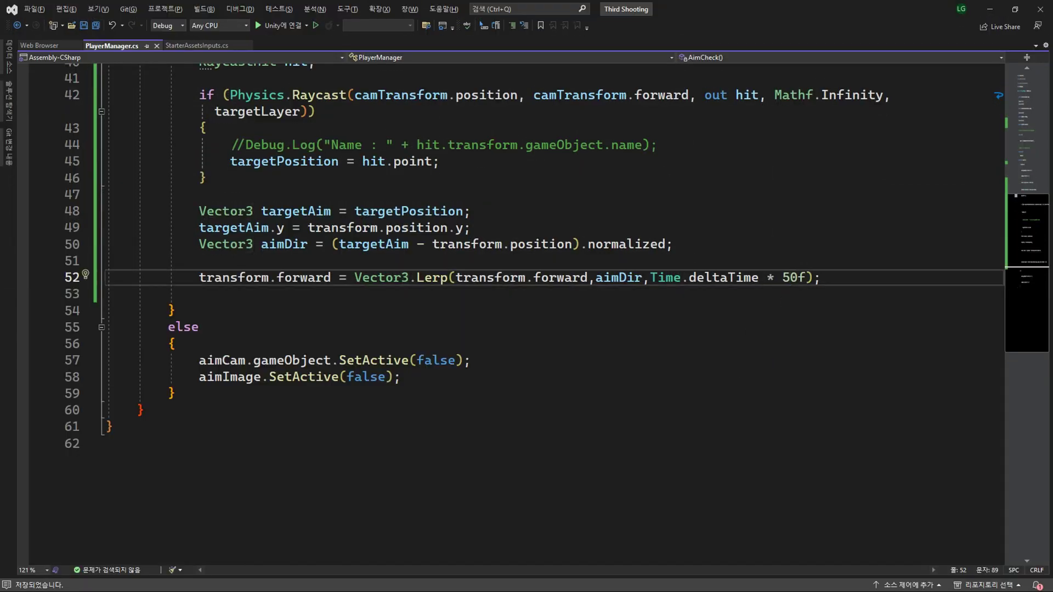
key(alt+Tab)
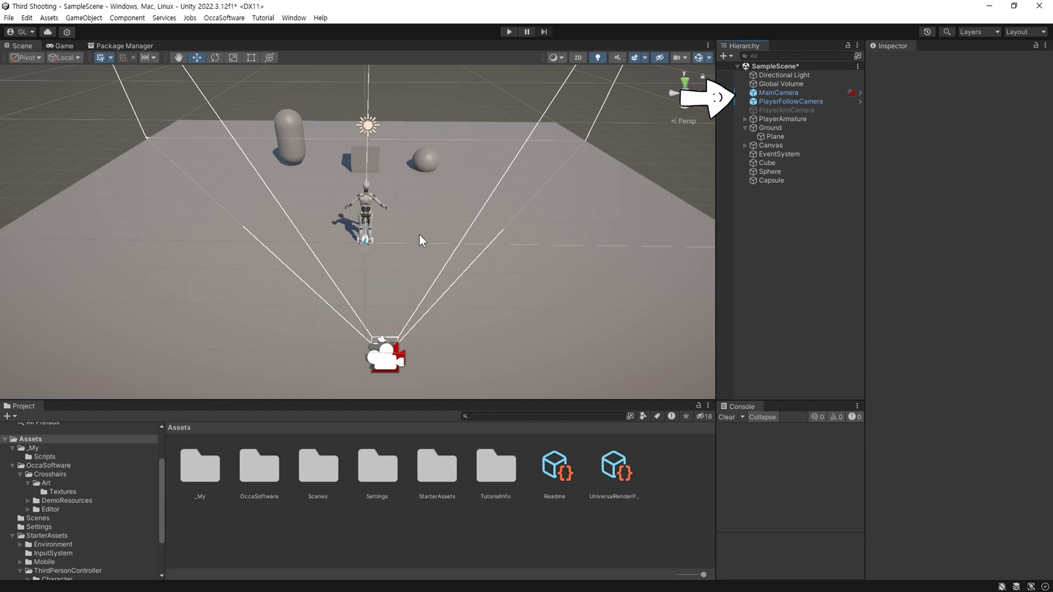
- Unpack MainCamera from its prefab and create a child Sphere under it
click(784, 93)
right_click(784, 93)
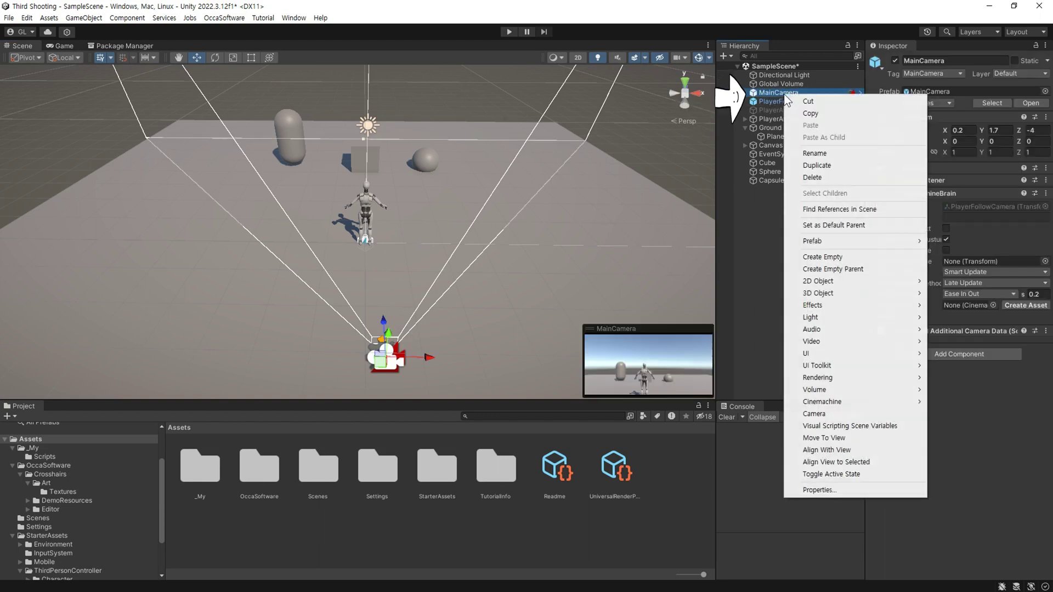
mouse_move(835, 243)
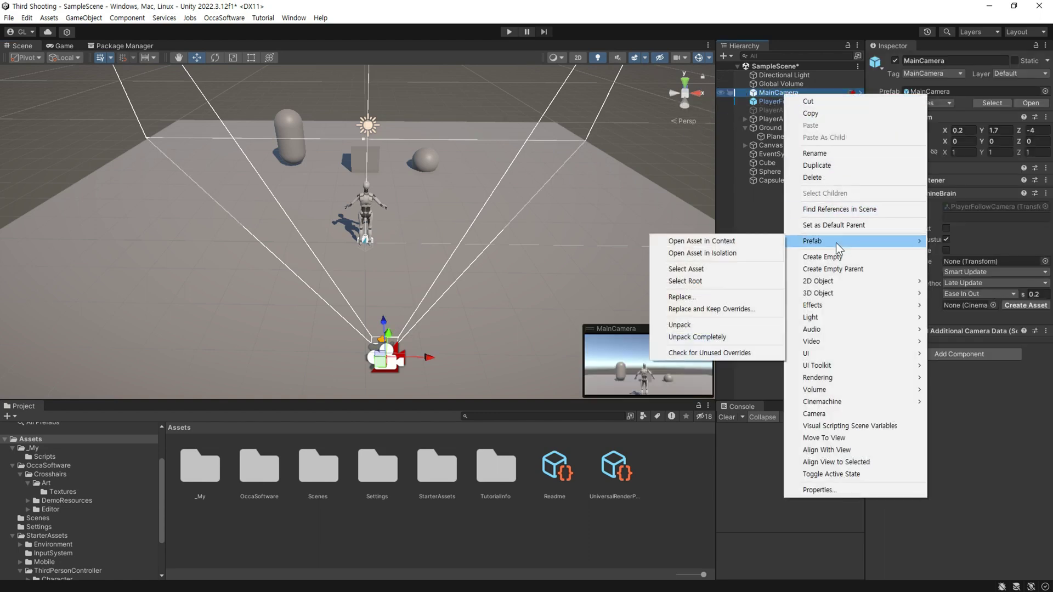
click(710, 327)
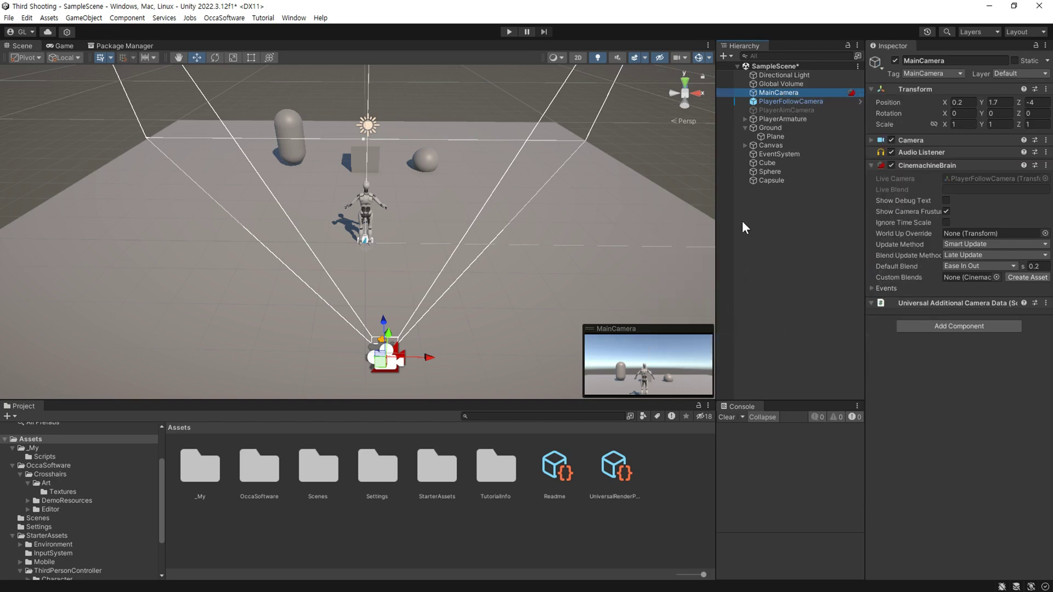
right_click(782, 95)
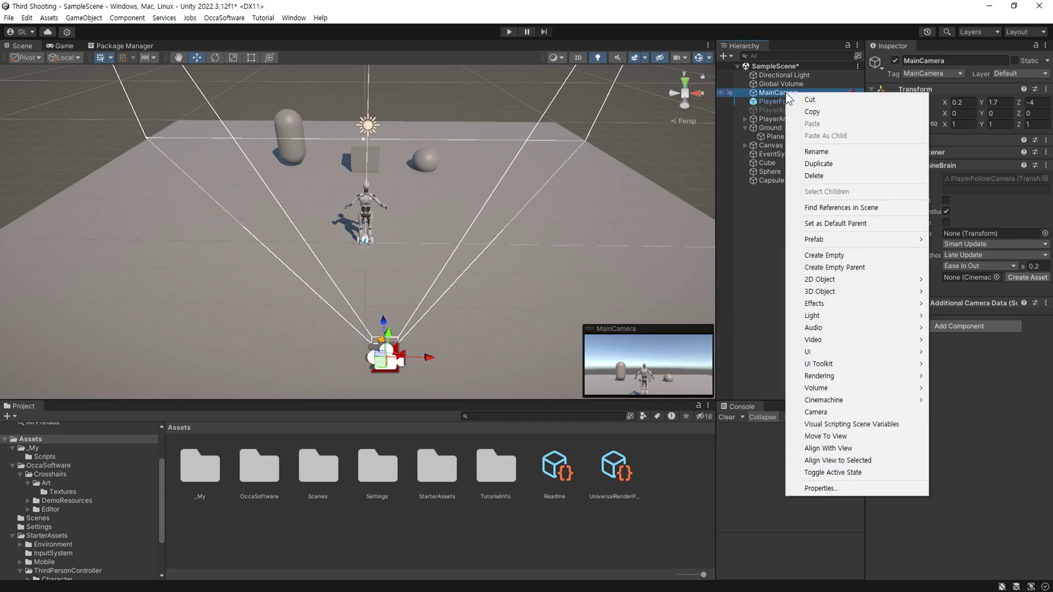
mouse_move(850, 289)
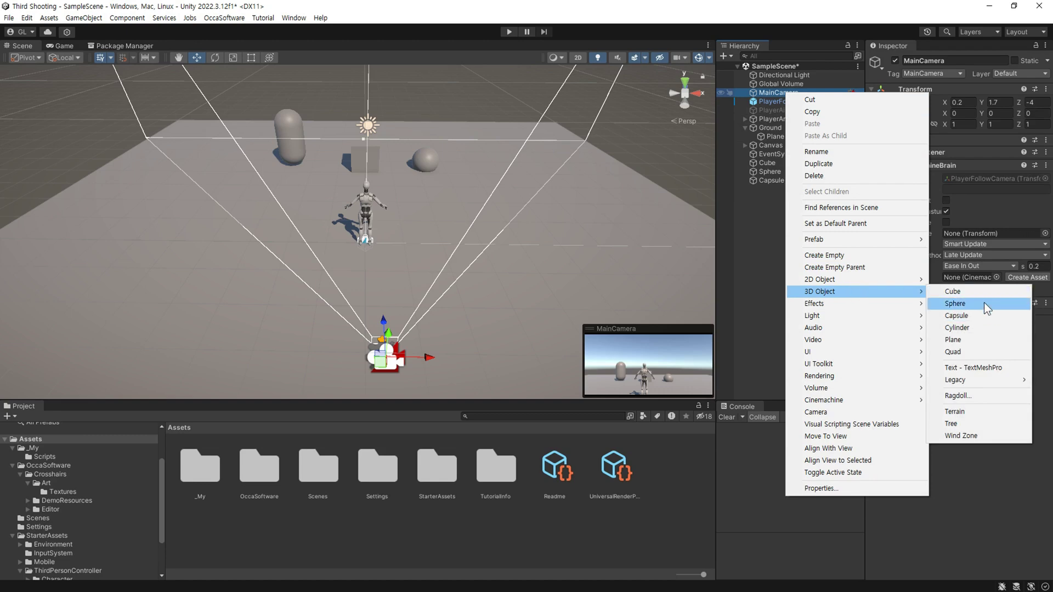
click(984, 304)
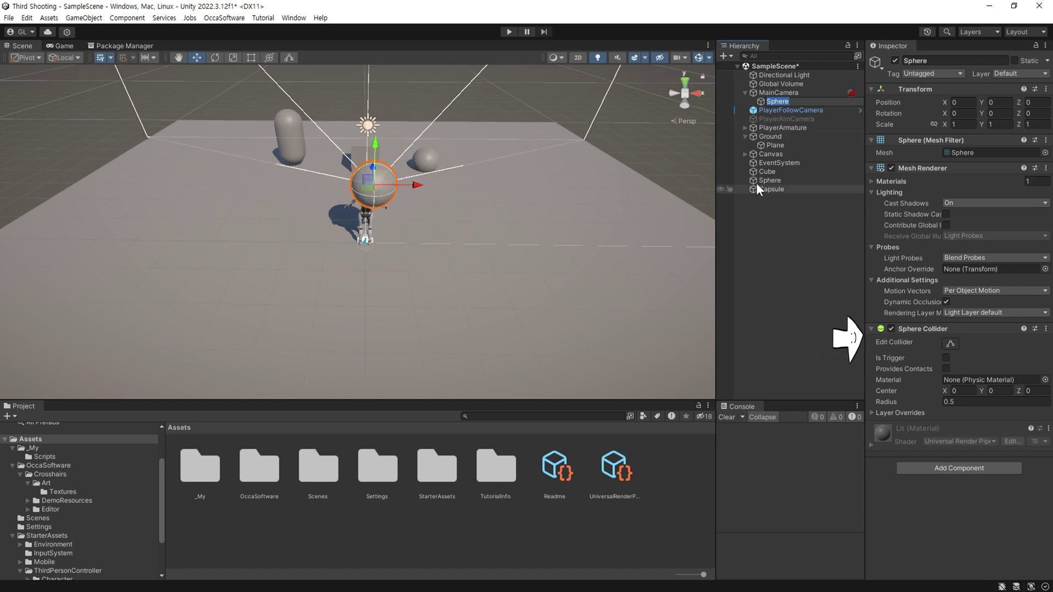
- Remove the sphere's Sphere Collider and scale it to 0.3 on all axes
click(891, 329)
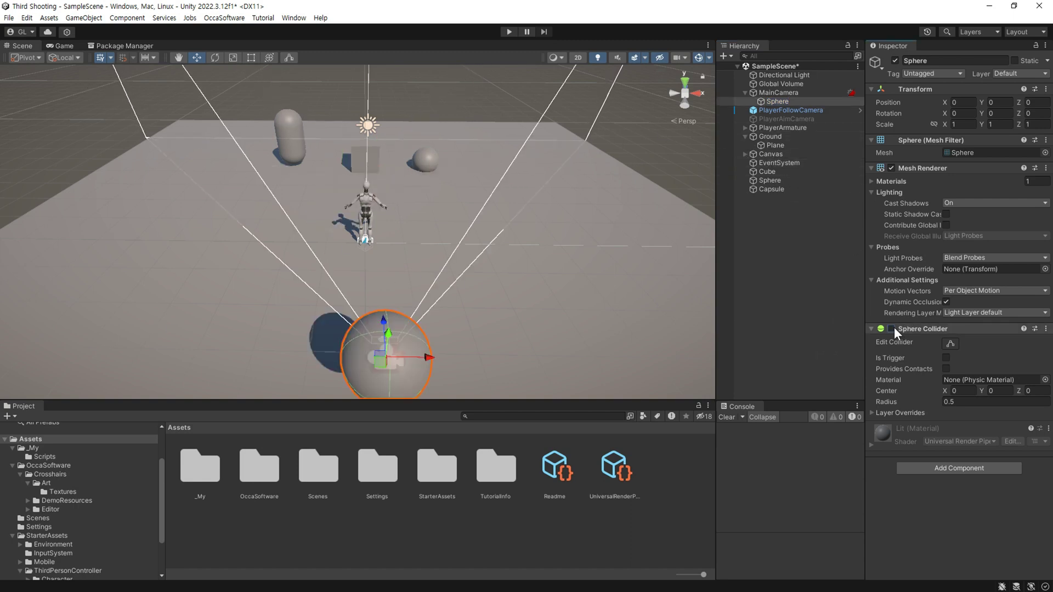
click(1046, 329)
click(998, 381)
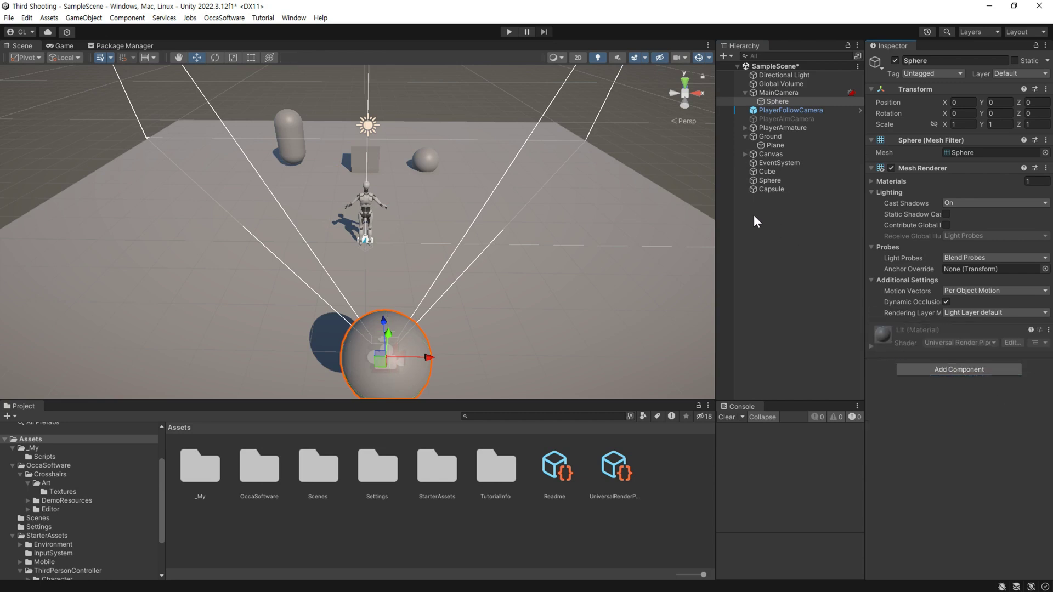
click(933, 124)
drag(946, 124, 929, 126)
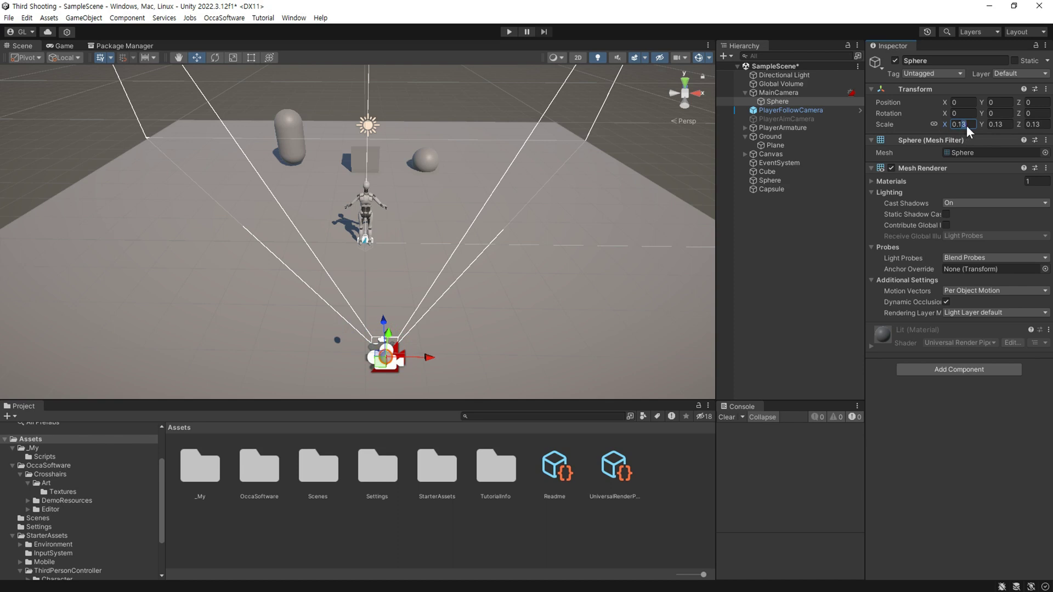
text(0.3)
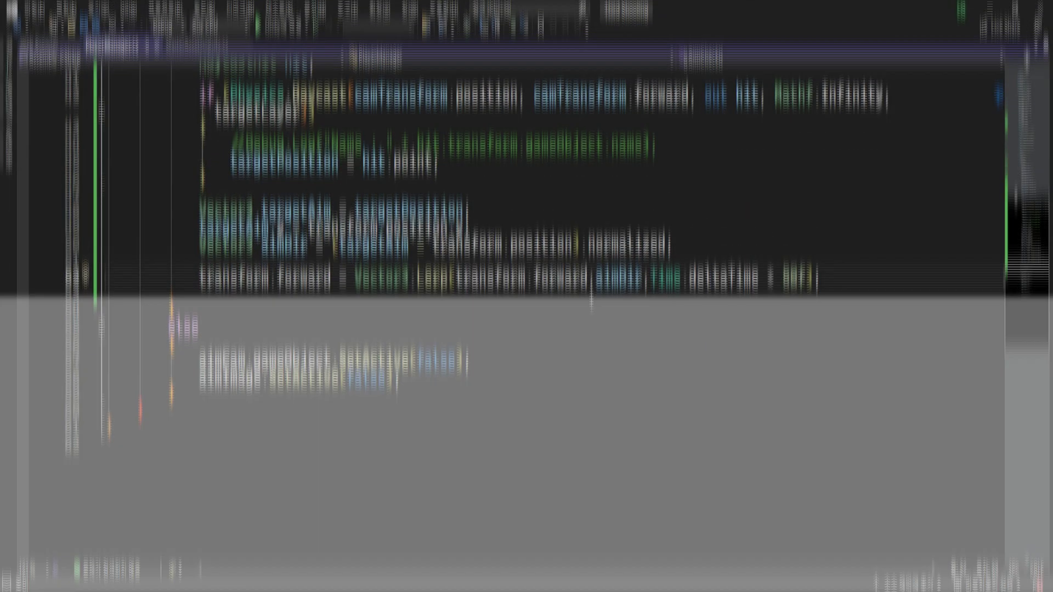
- Add '[SerializeField] private GameObject aimObj;' below the aimImage field
scroll(533, 319, up, 7)
scroll(549, 307, up, 4)
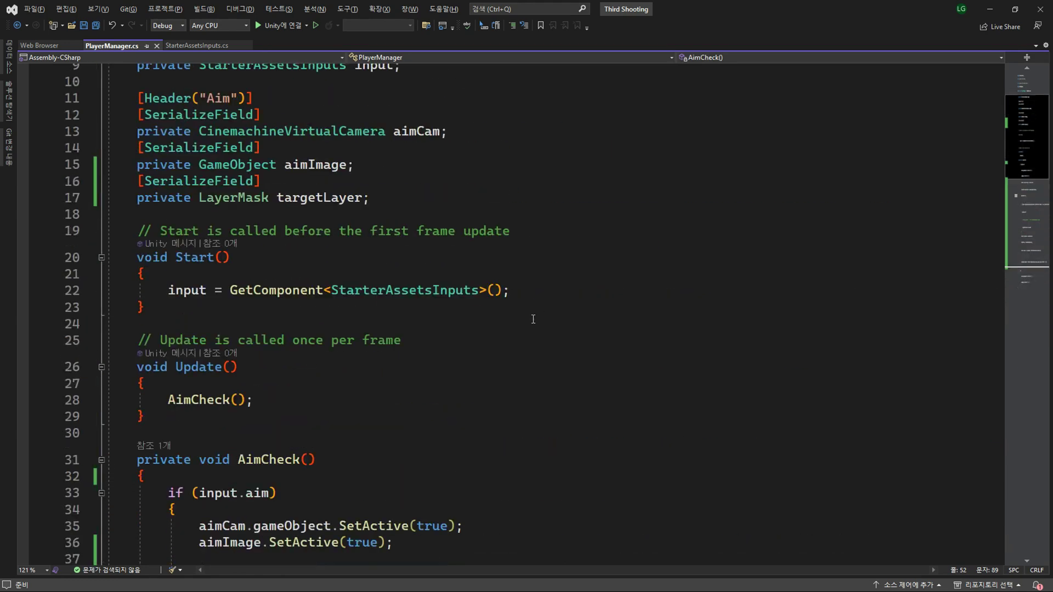
scroll(565, 299, up, 2)
click(582, 292)
key(Up)
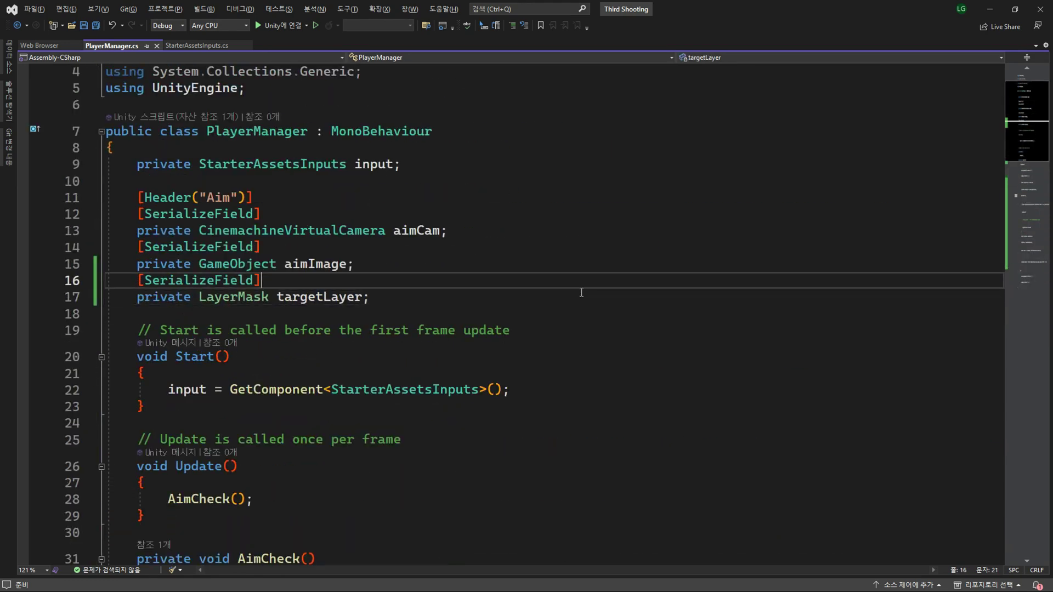
key(Up)
key(Return)
key(Up)
key(Up)
key(shift+End)
key(ctrl+c)
key(Down)
key(Down)
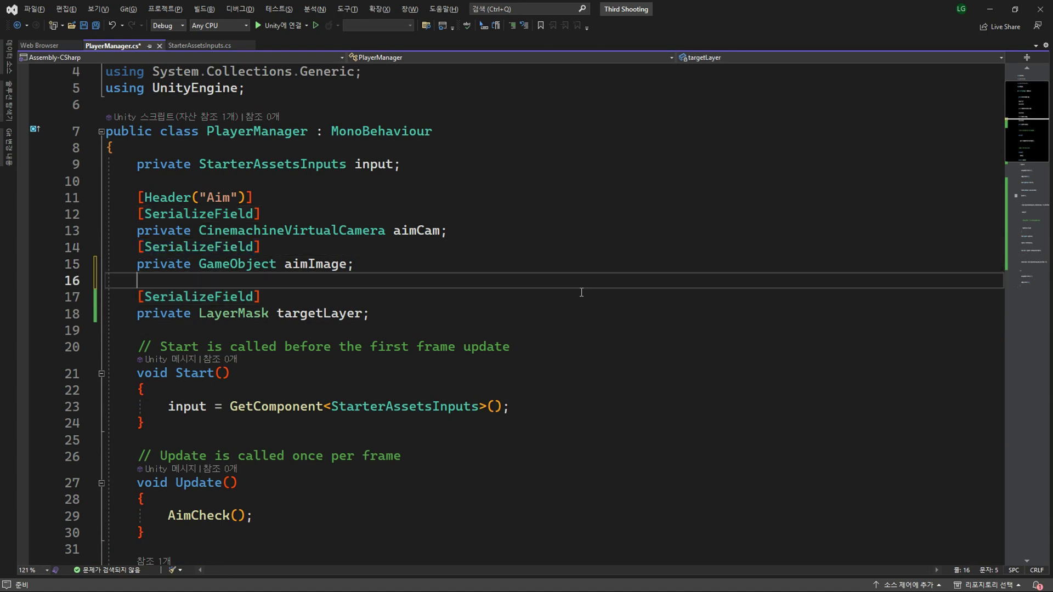
key(ctrl+v)
key(Return)
text(pri)
key(Tab)
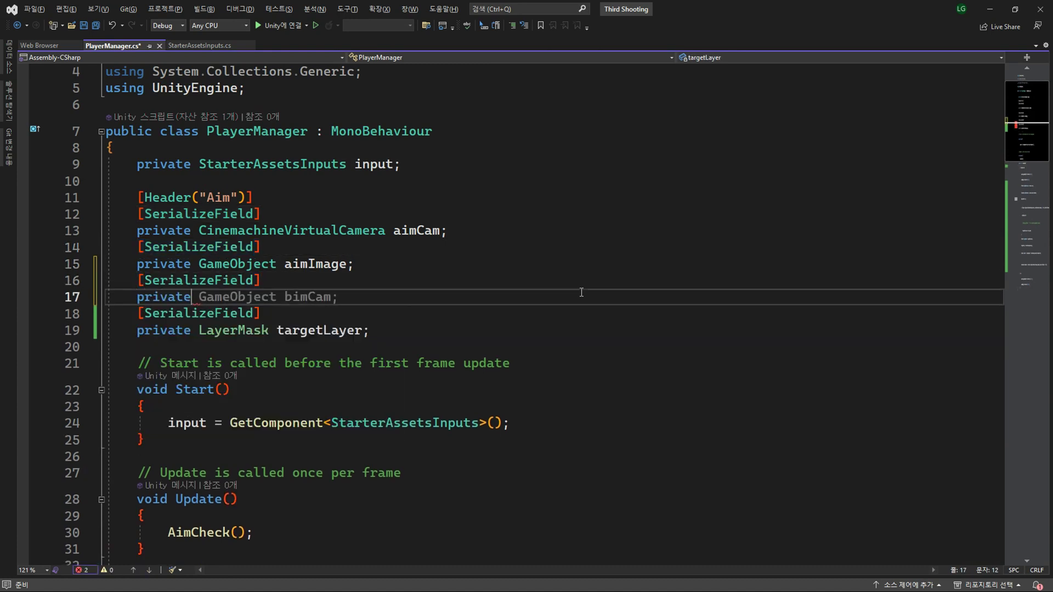
text( Game)
key(Tab)
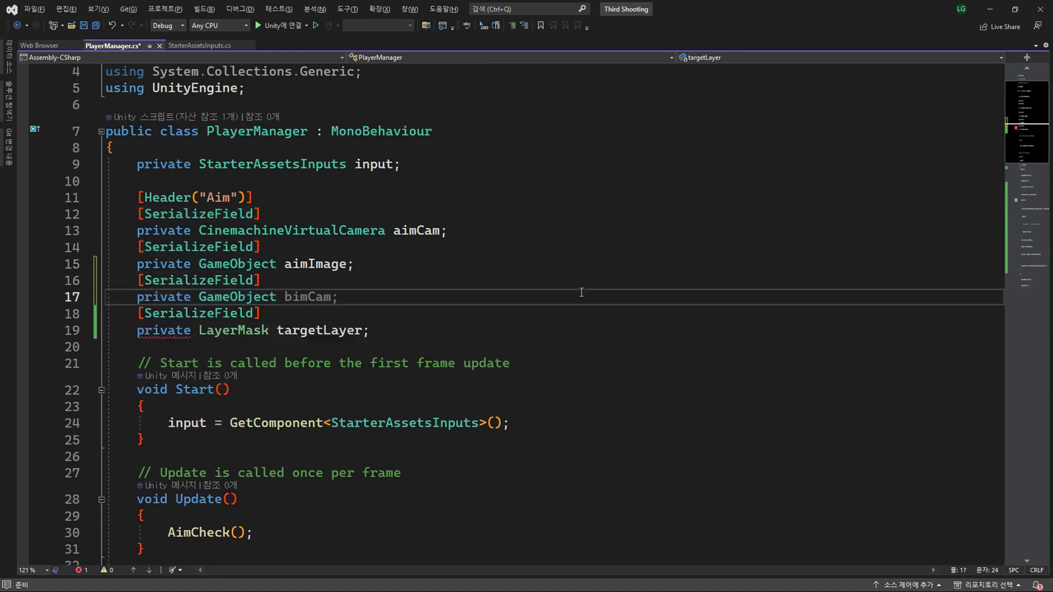
text(aimO)
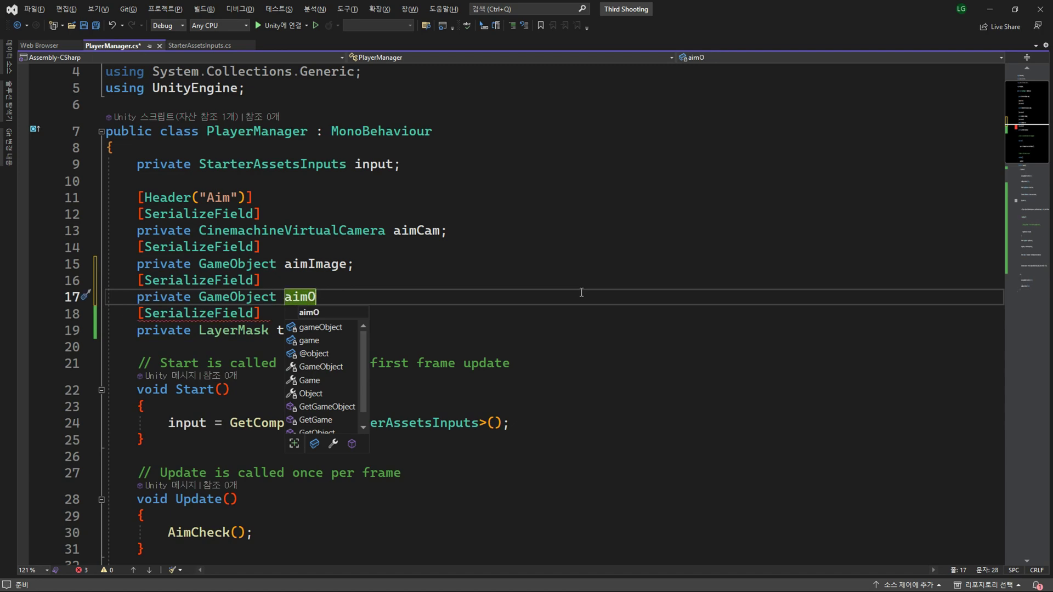
text(bj;)
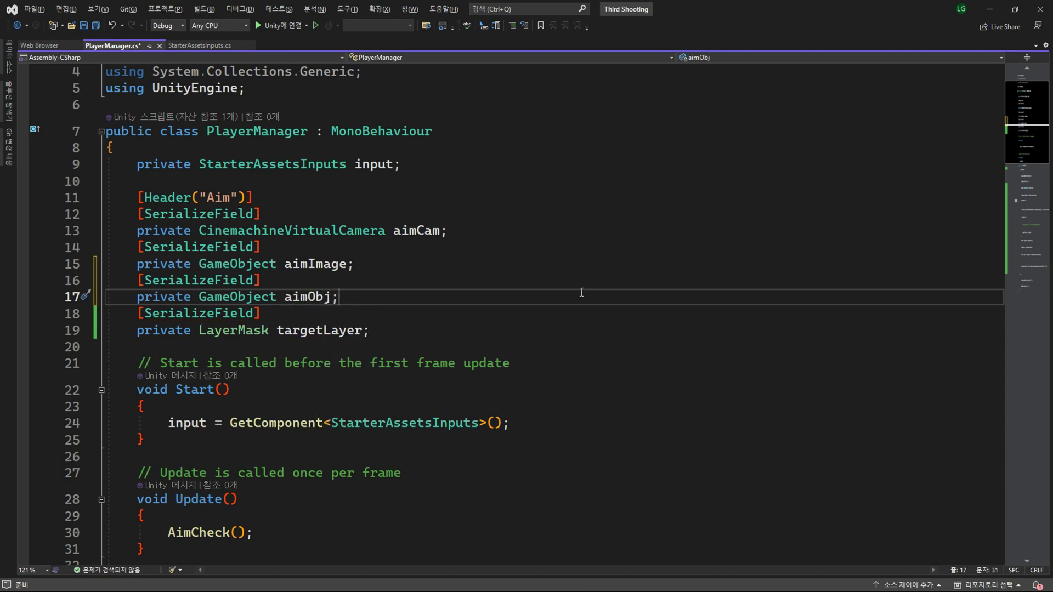
- Inside the Raycast block, add 'aimObj.transform.position = hit.point;' and save the script
scroll(577, 286, down, 2)
double_click(307, 199)
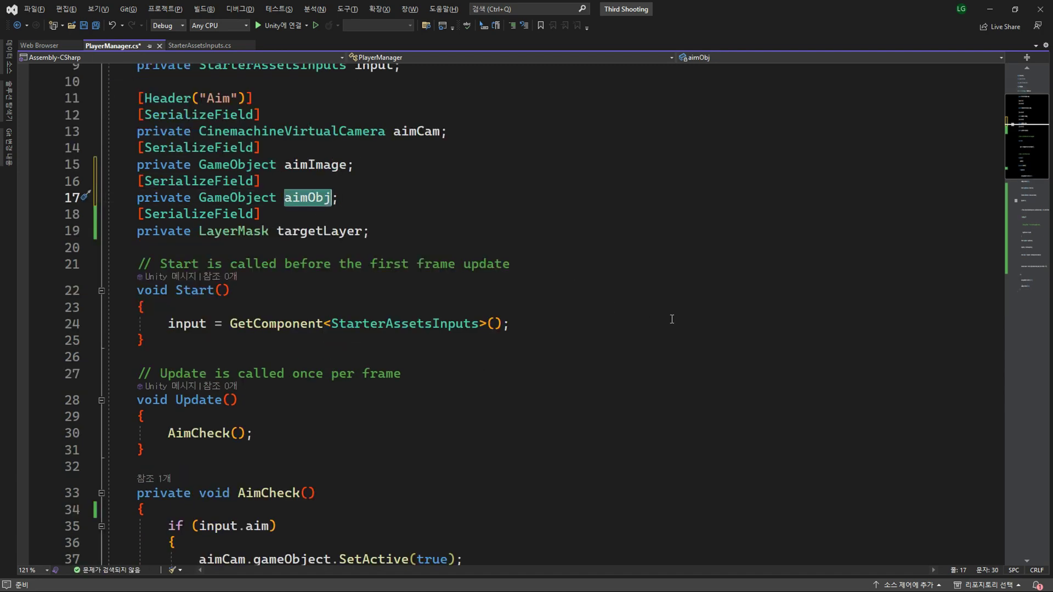
scroll(580, 303, down, 8)
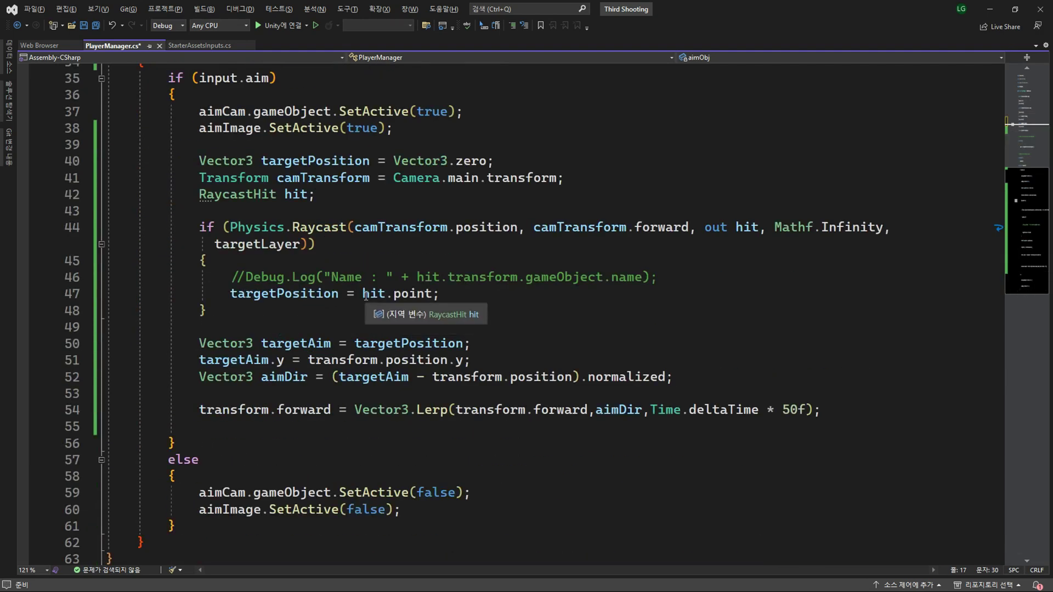
click(651, 296)
key(Return)
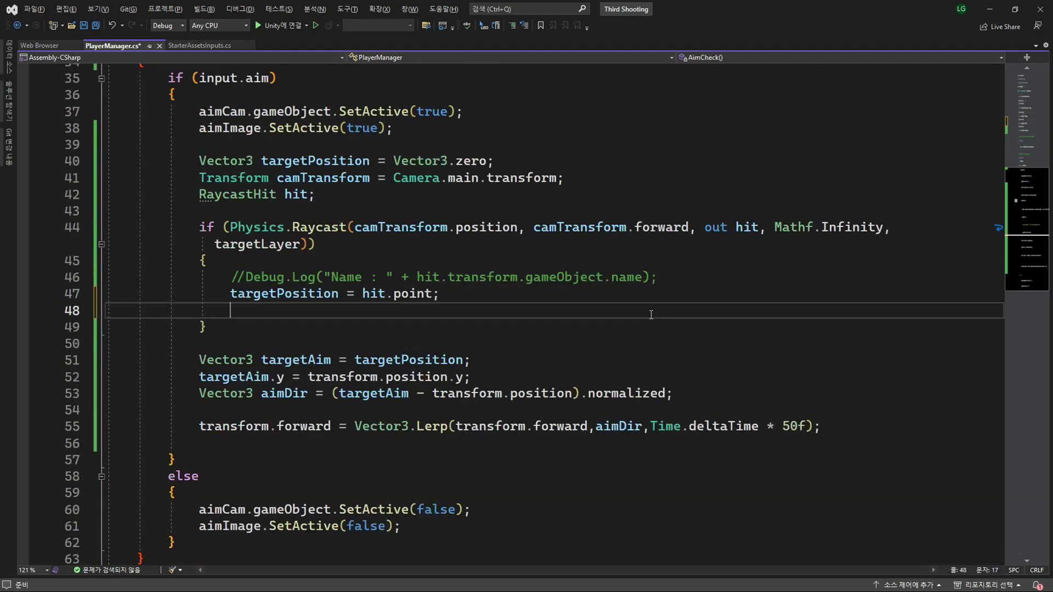
key(ctrl+s)
text(aimObj.)
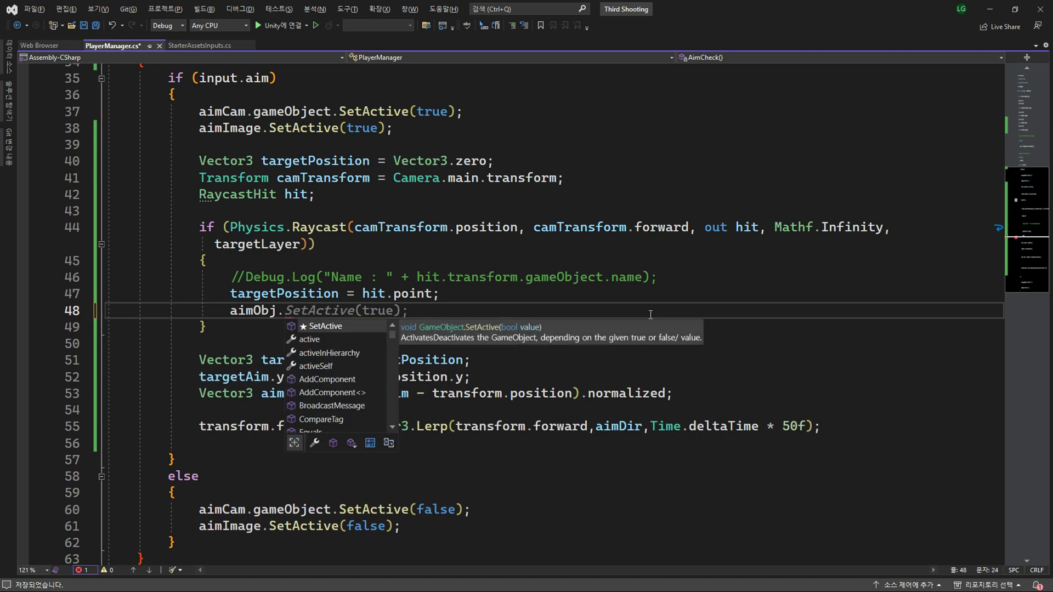
text(transform.position = )
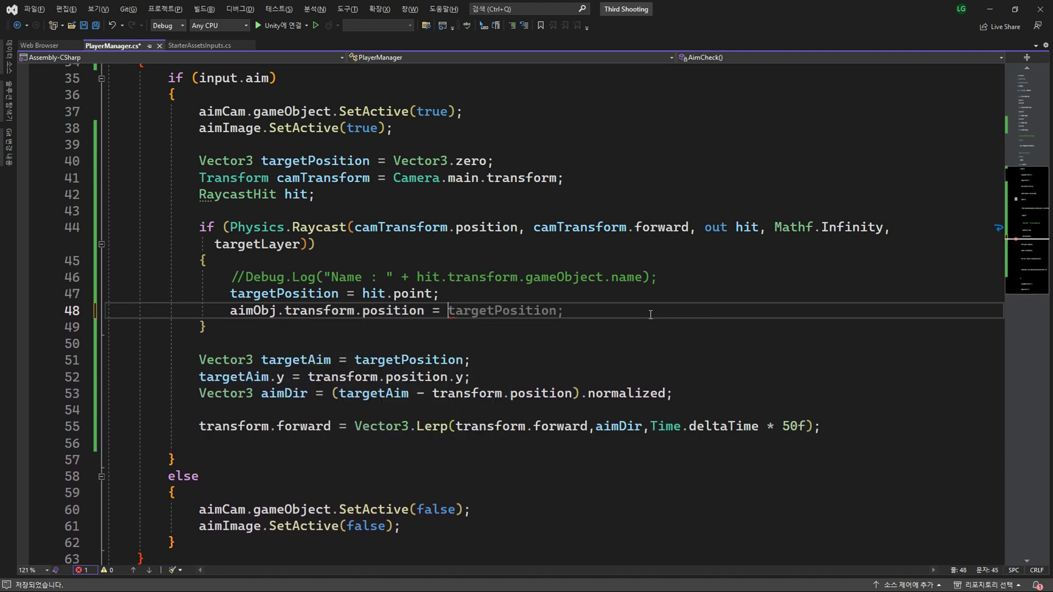
text(hit.point)
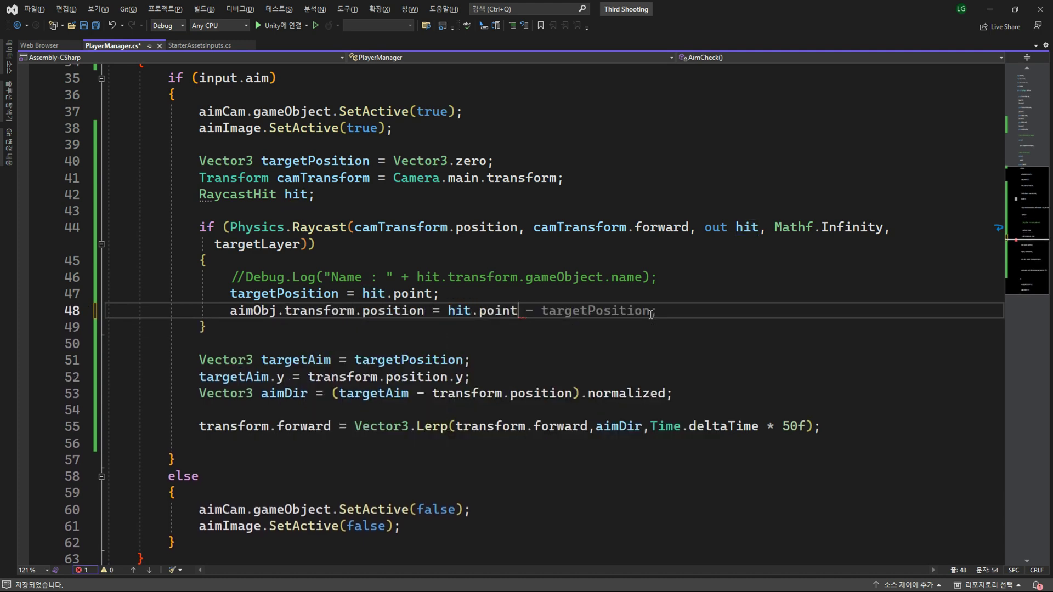
text(;)
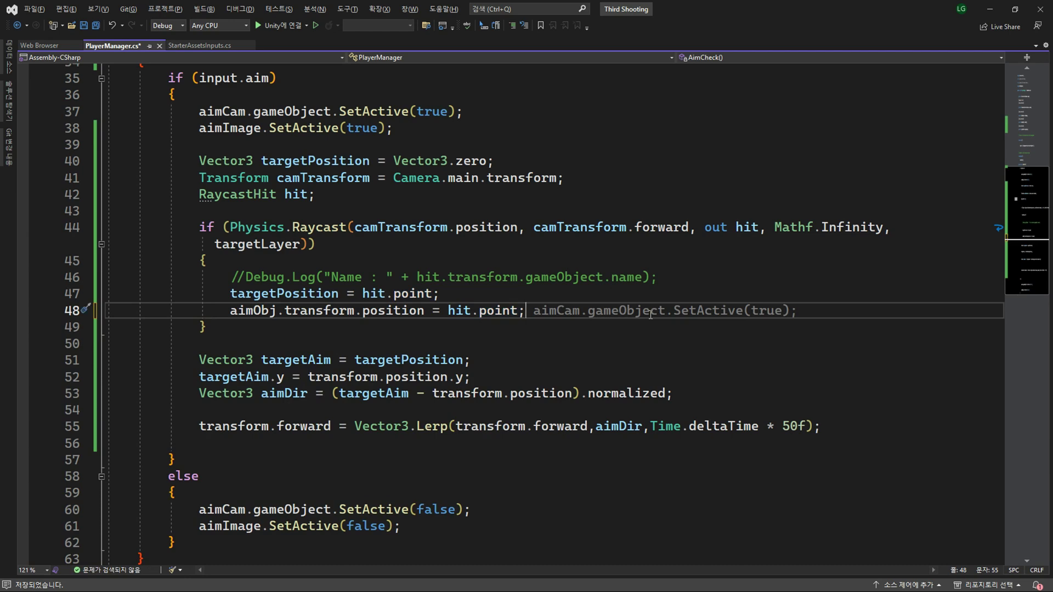
key(Down)
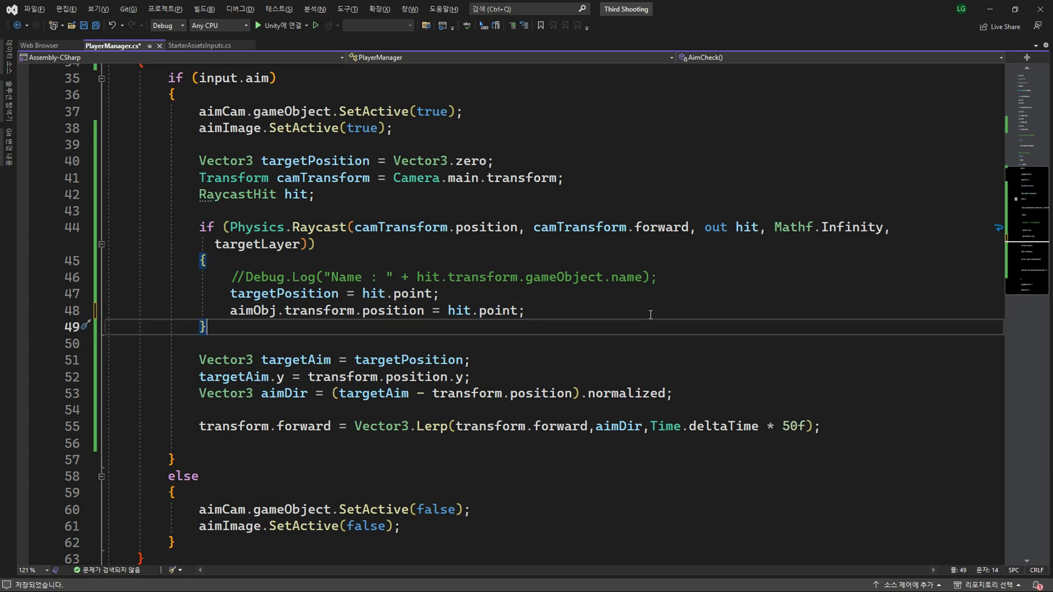
- Add an else branch setting targetPosition to camTransform.position + camTransform.forward
key(Return)
text(else)
key(Tab)
key(Tab)
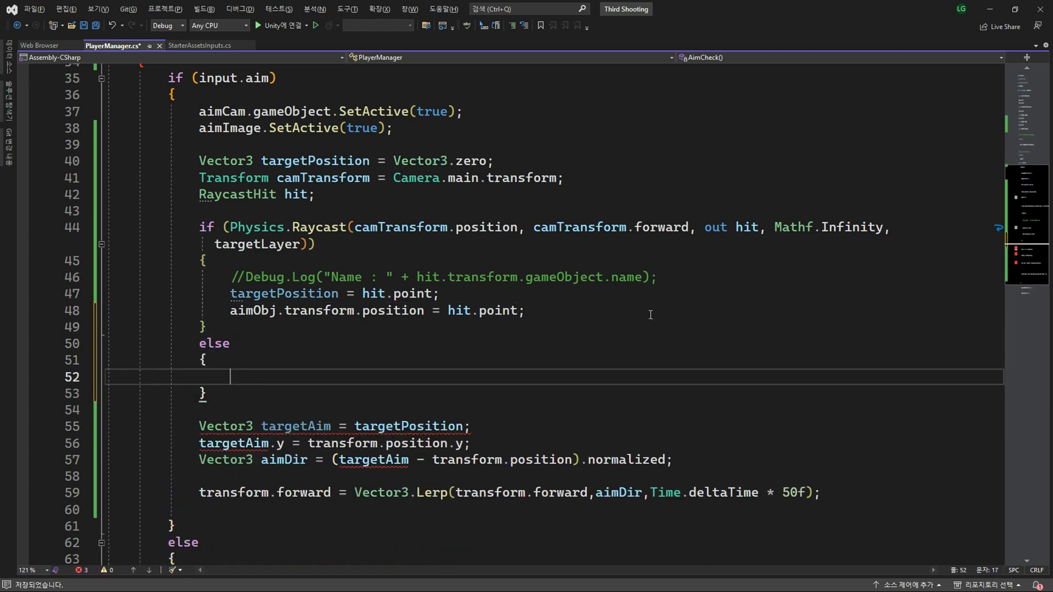
scroll(651, 314, down, 3)
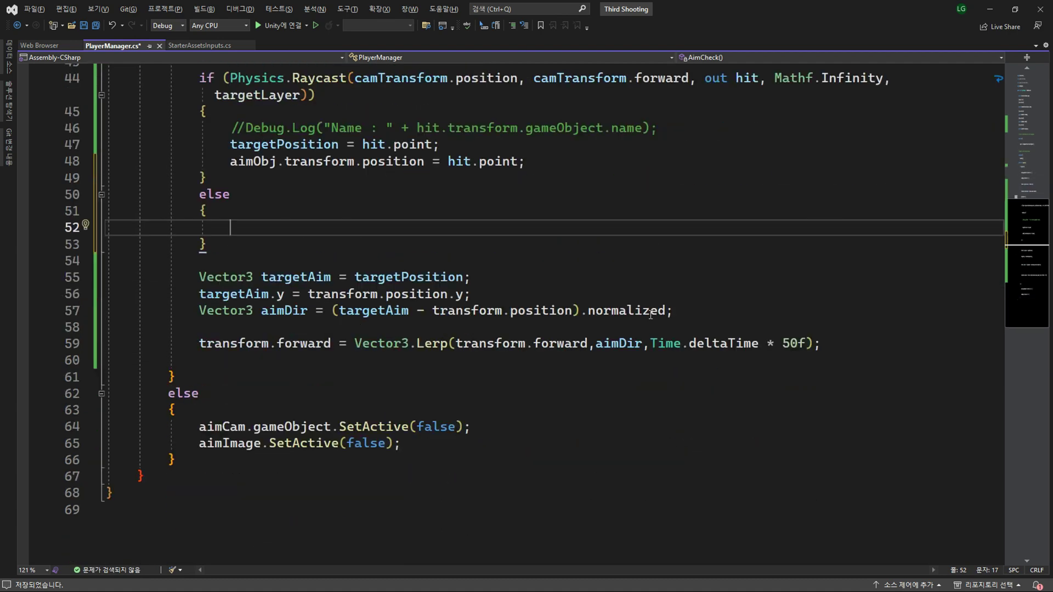
text(tar)
key(Tab)
text(= ca)
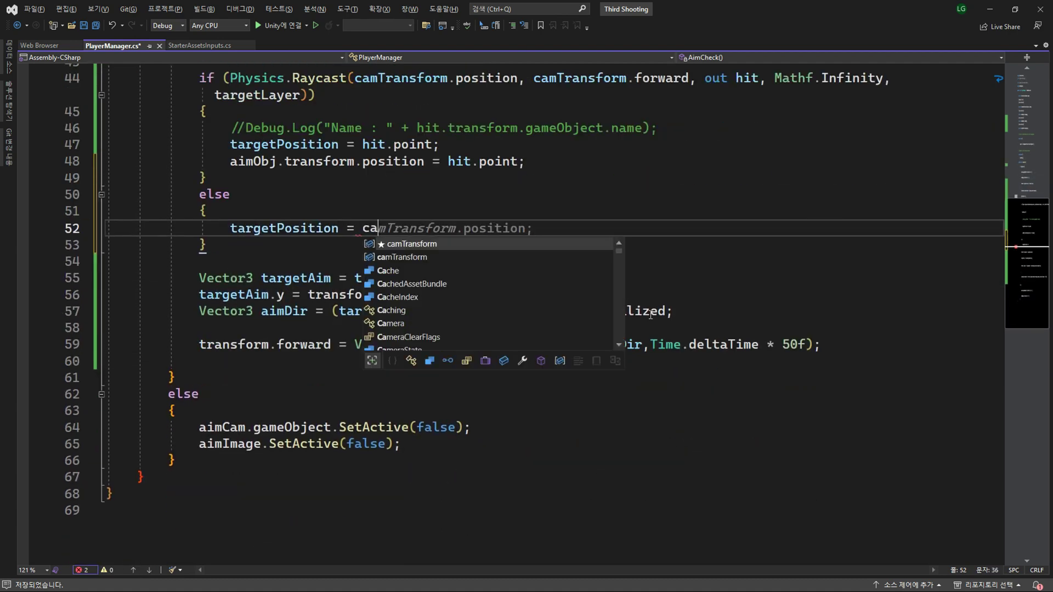
key(Tab)
text(.)
key(Tab)
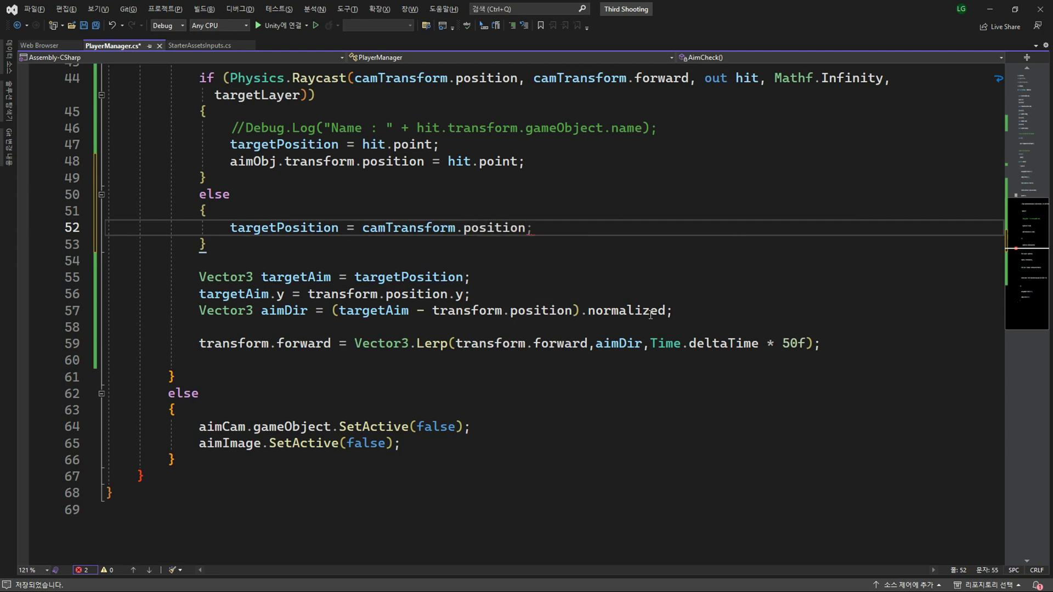
text( + ca)
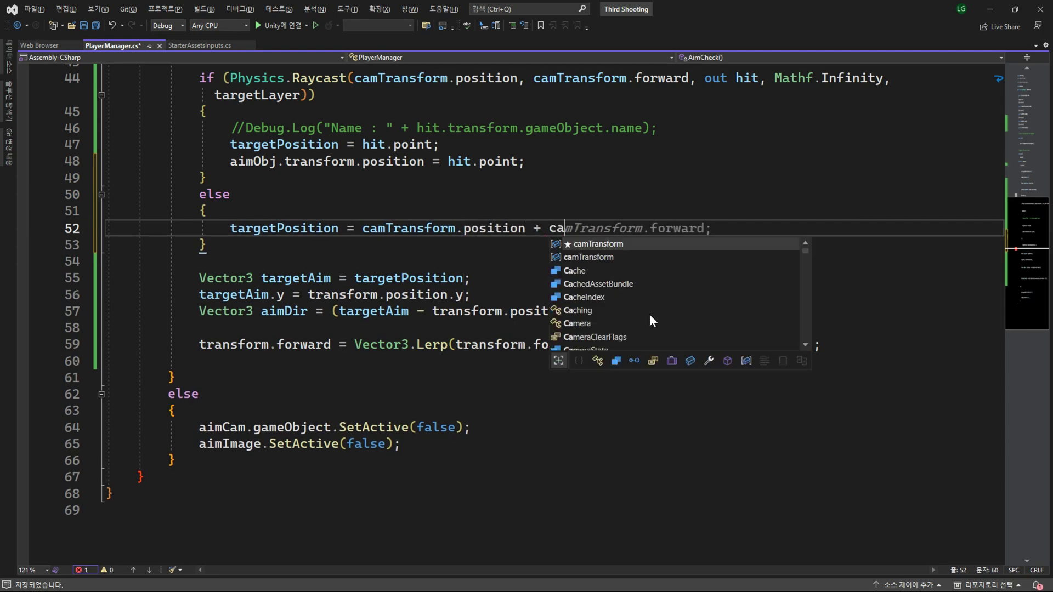
key(Tab)
text(for)
key(Tab)
text(;)
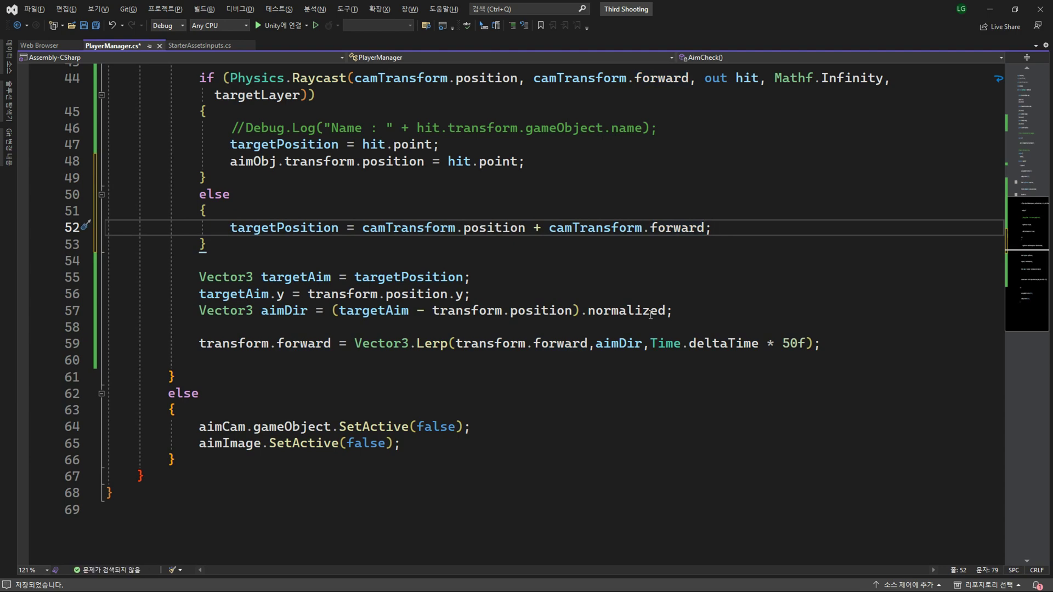
- In the else branch, set aimObj.transform.position to camTransform.position + camTransform.forward
key(Return)
text(aim)
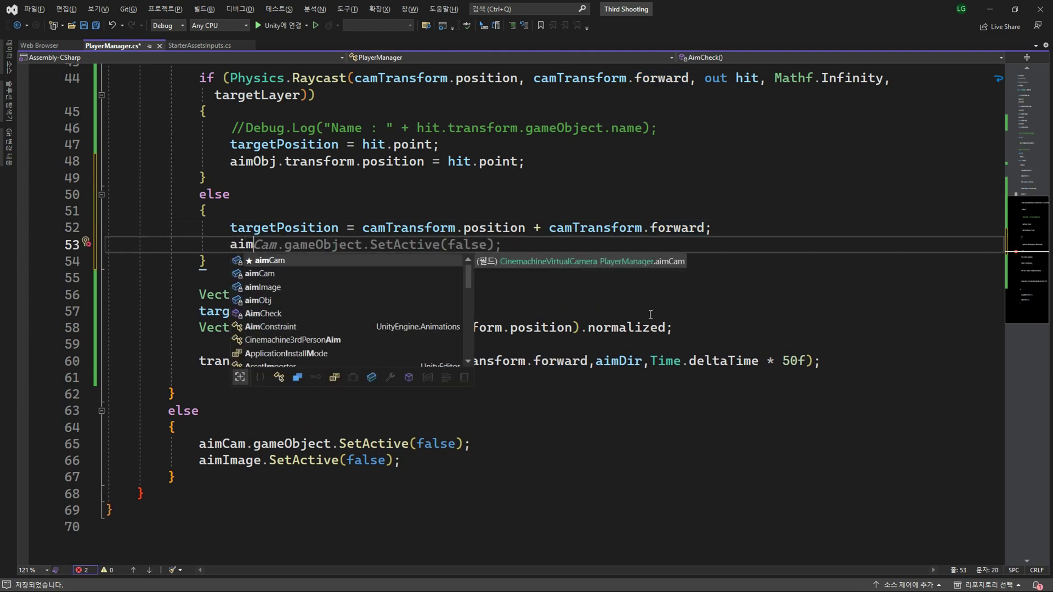
text(O)
key(Tab)
text(.t)
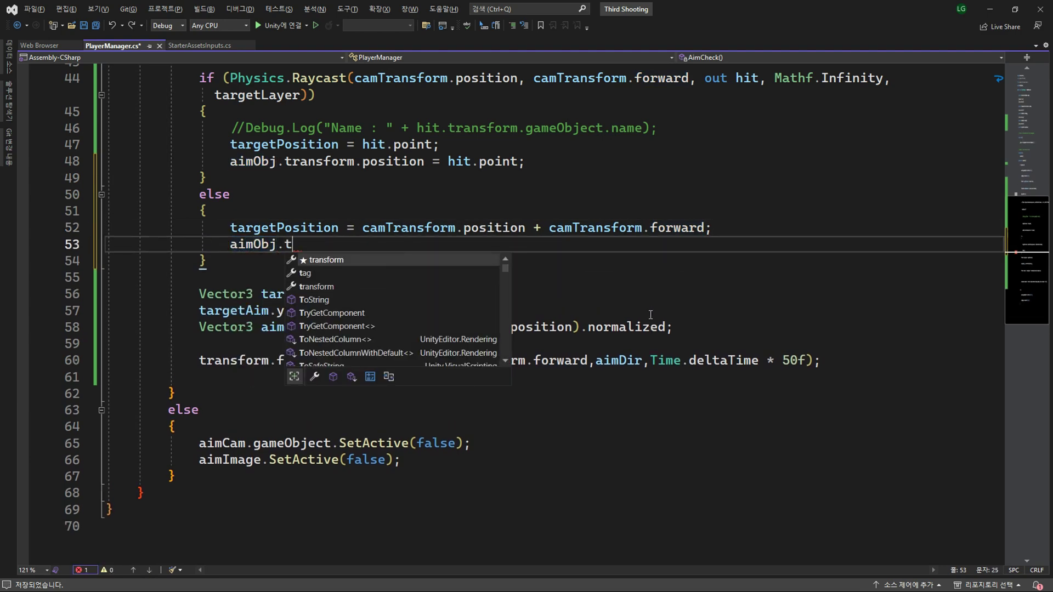
key(Tab)
text(.)
key(Tab)
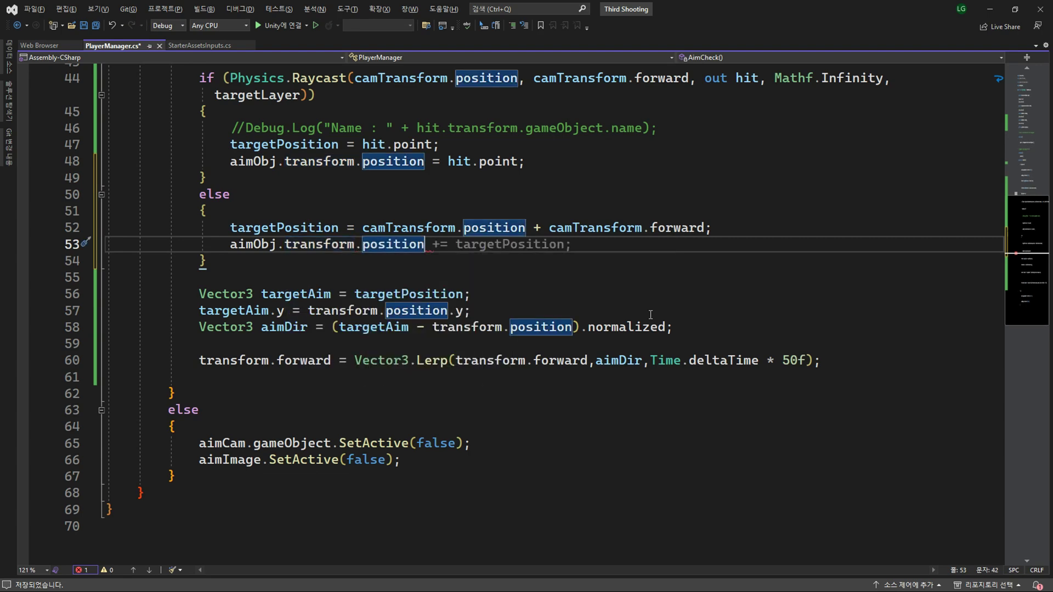
text(= ca)
key(Tab)
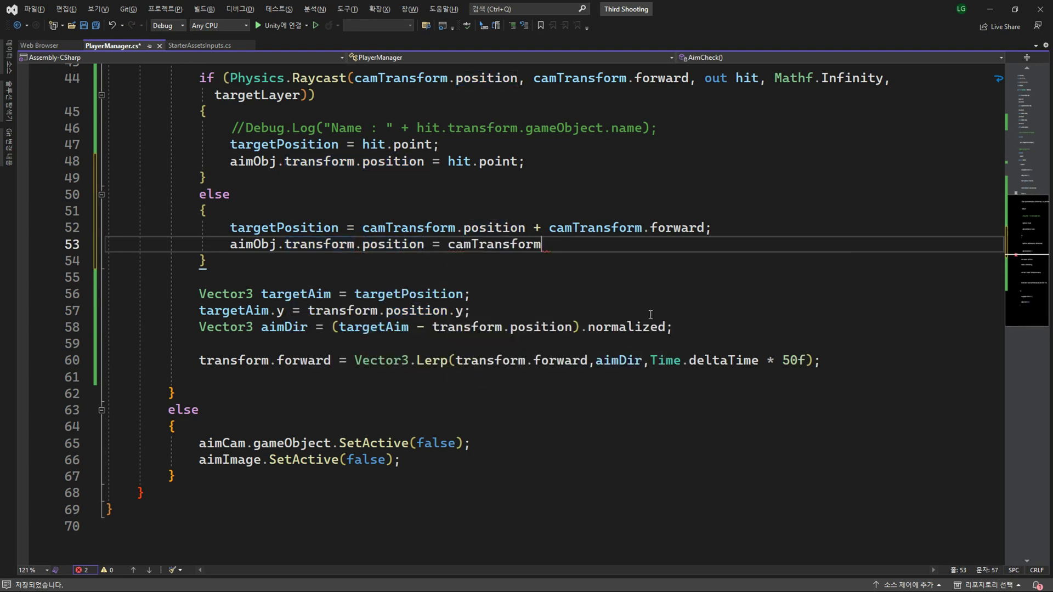
text(.)
key(Tab)
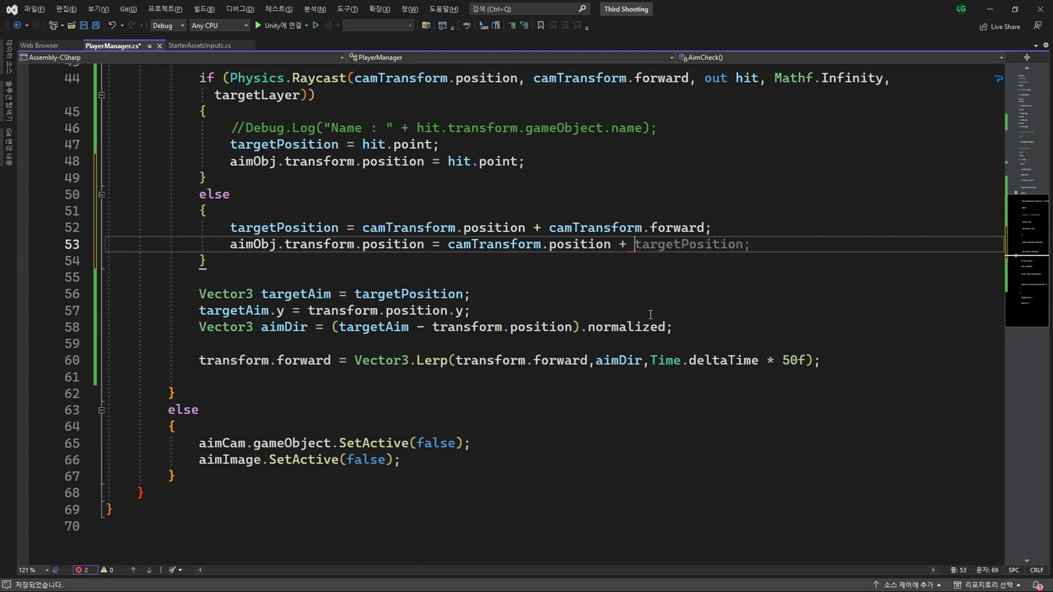
text(ca)
key(Tab)
text(.)
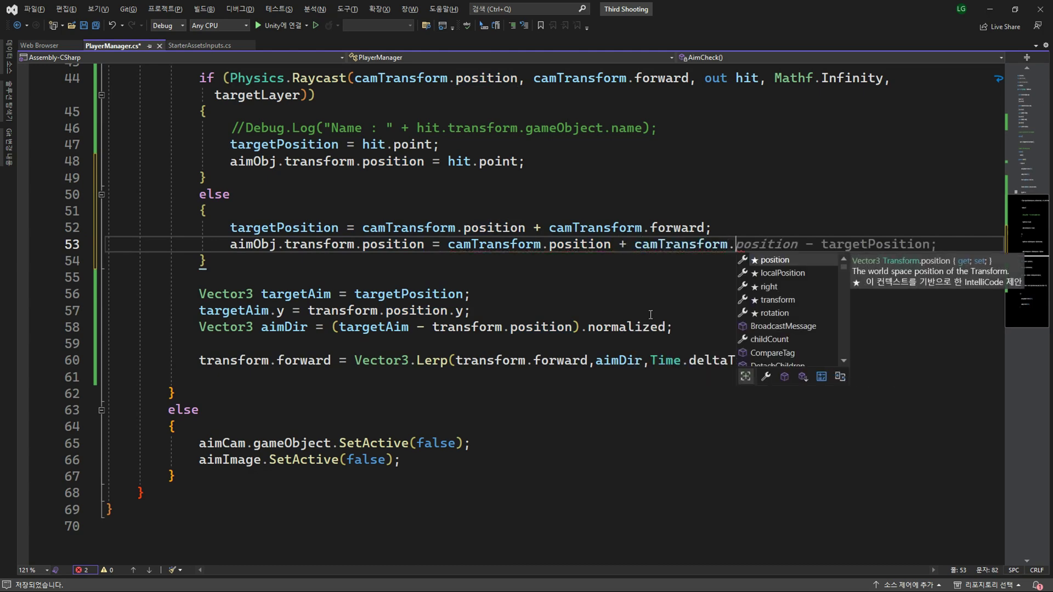
text(fo)
key(Tab)
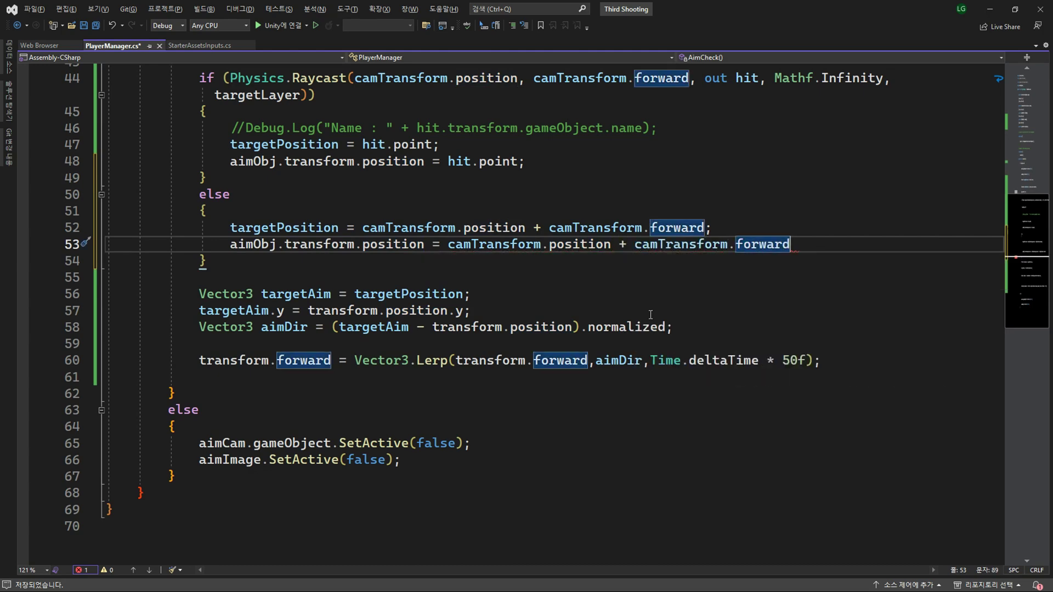
text(;)
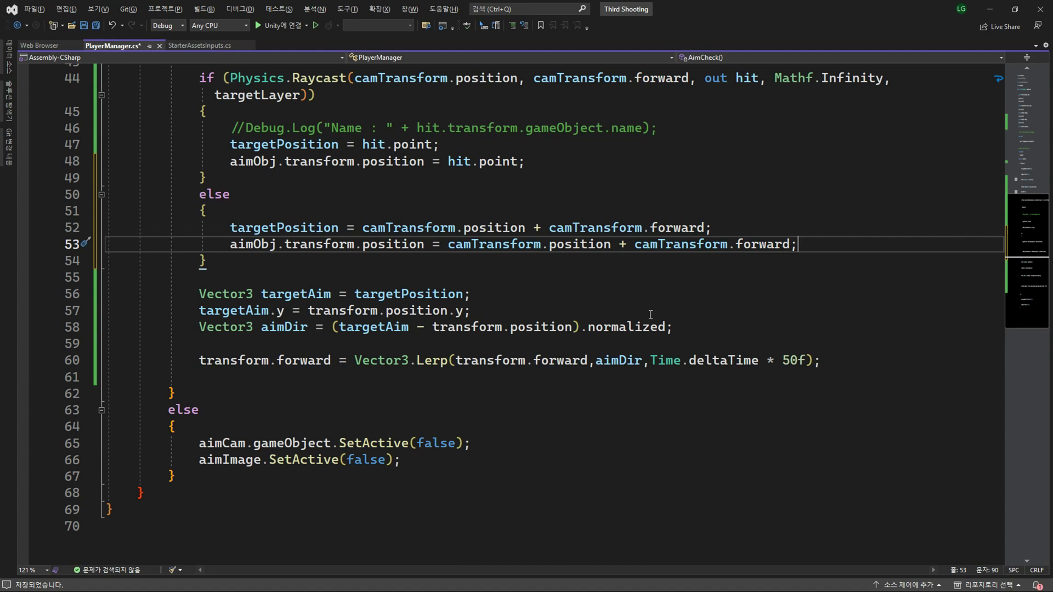
key(Up)
key(Up)
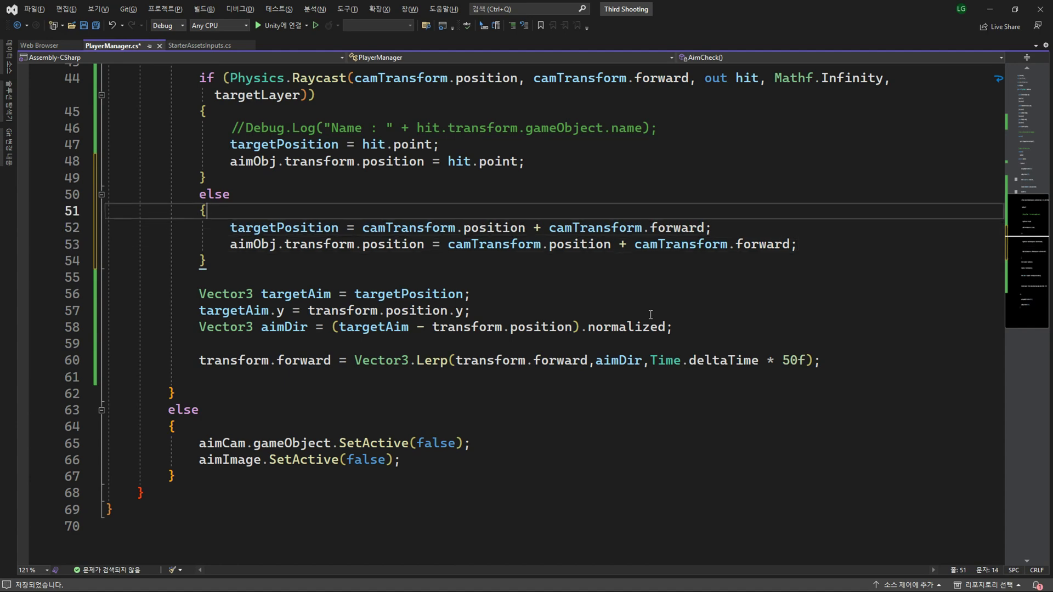
- In Unity, assign the Sphere to PlayerArmature's Player Manager Aim Obj field
key(alt+Tab)
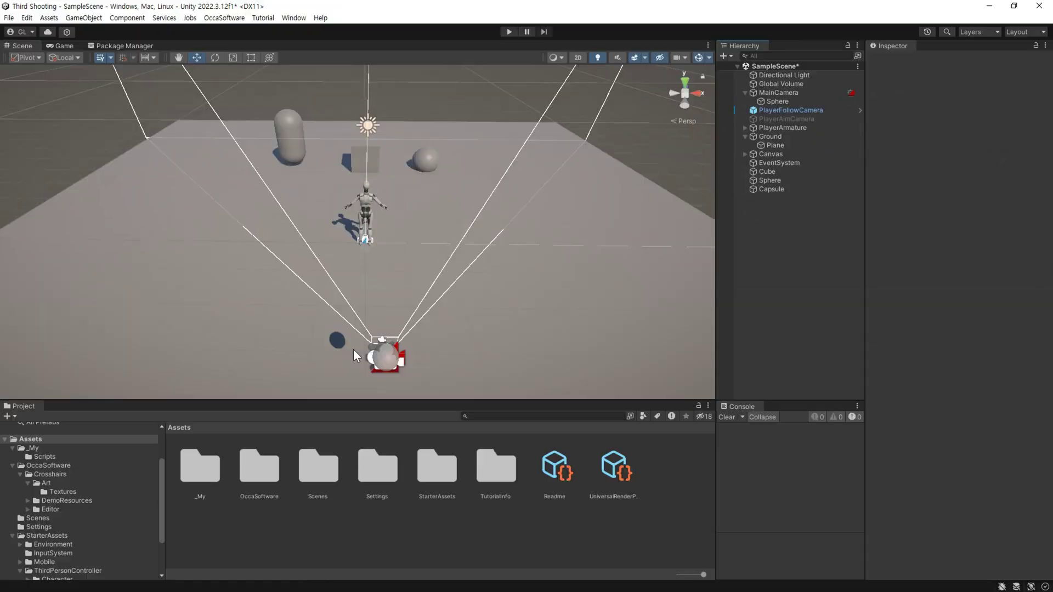
click(782, 129)
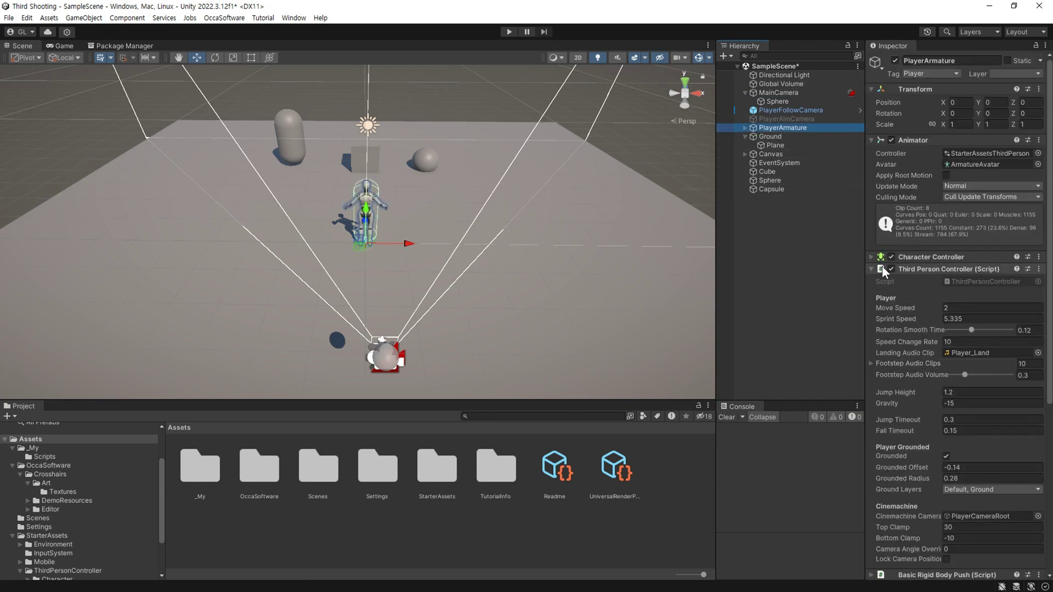
click(871, 268)
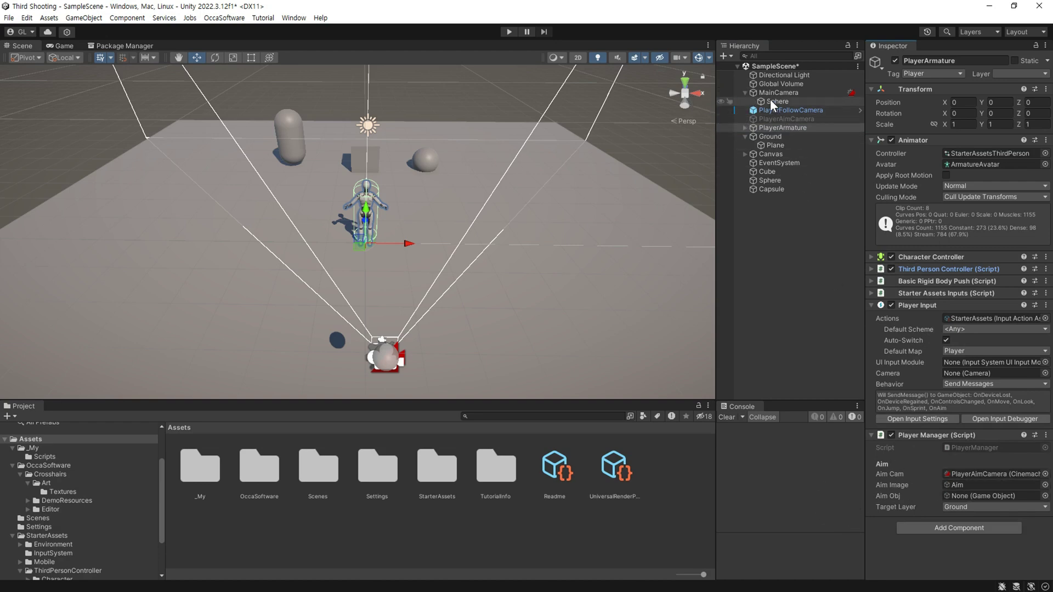
drag(771, 101, 981, 496)
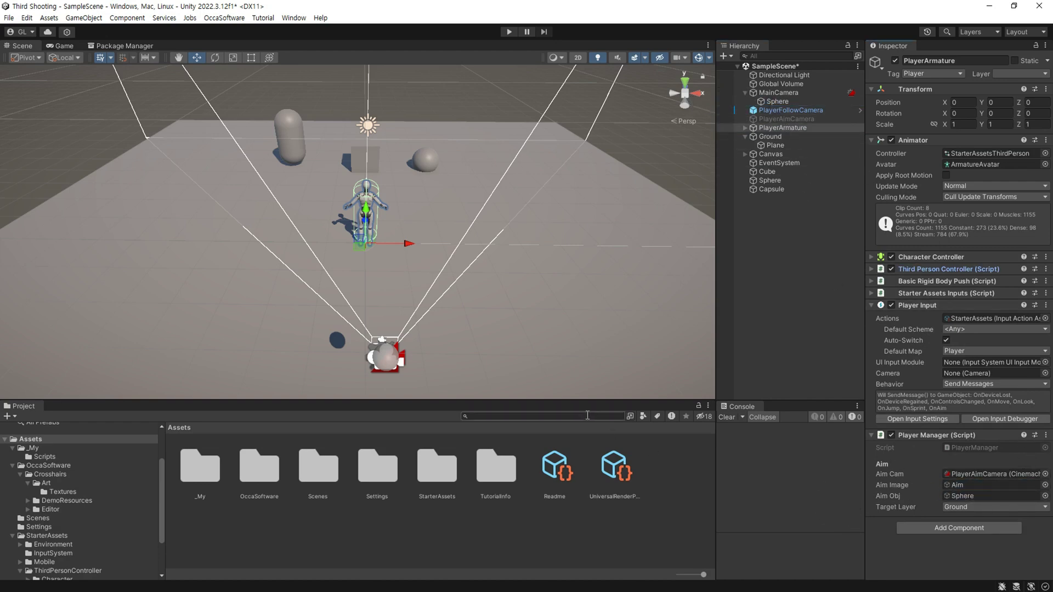
- Play the game and aim around to check the sphere follows the aim point
key(ctrl+p)
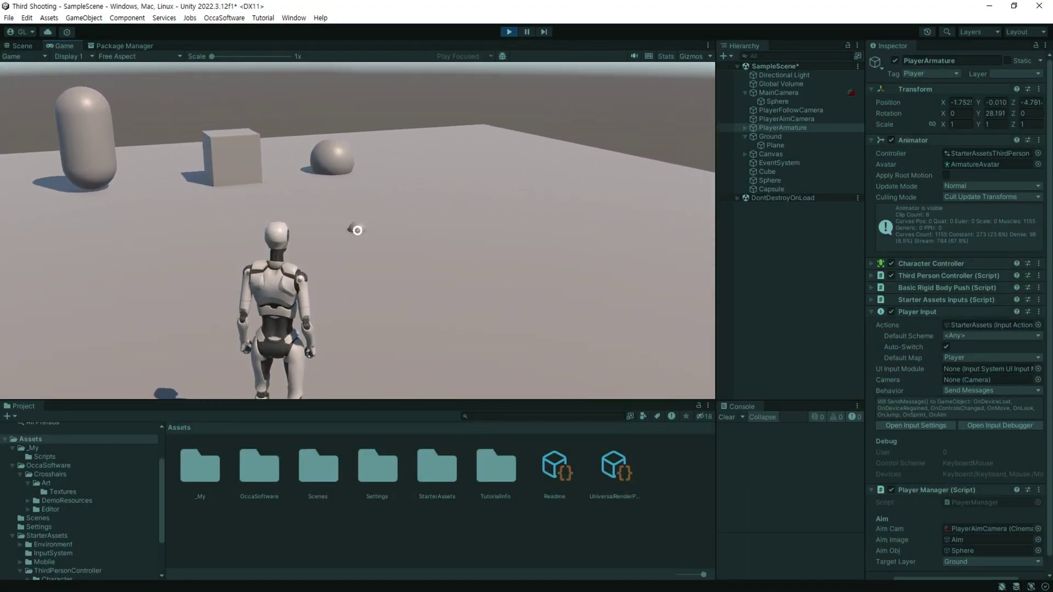
right_click(357, 230)
right_drag(357, 230, 357, 230)
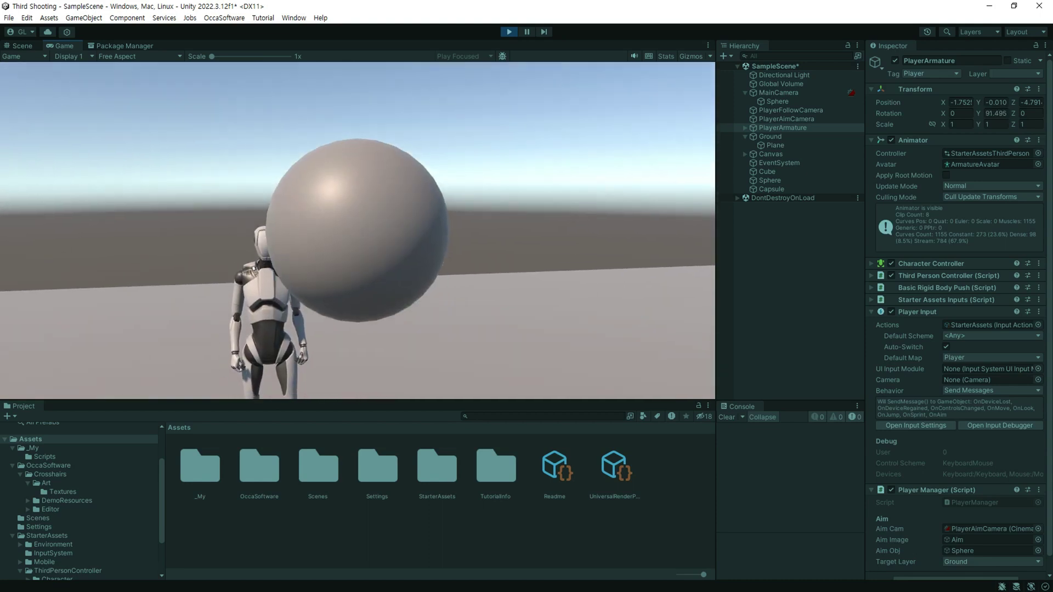
right_drag(357, 230, 357, 231)
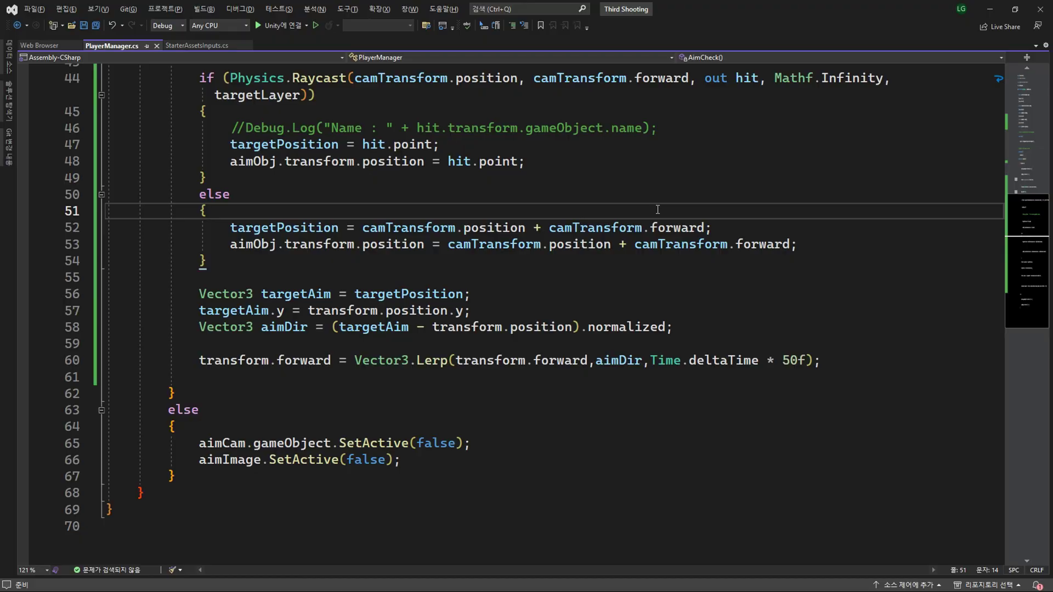
- Declare a serialized field 'private float aimObjDis = 10f' below the existing fields
scroll(637, 205, up, 12)
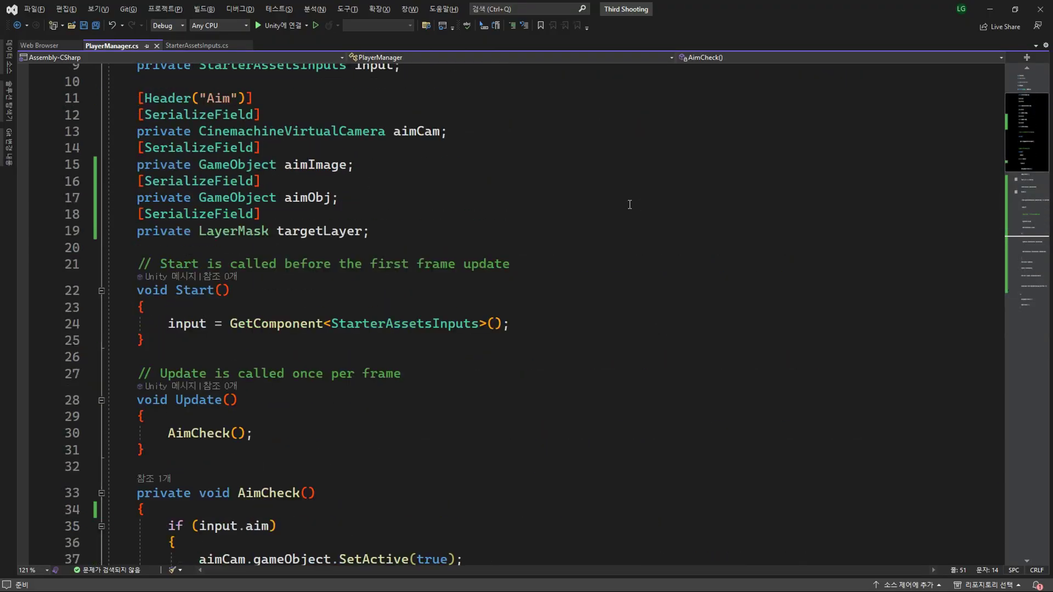
click(417, 222)
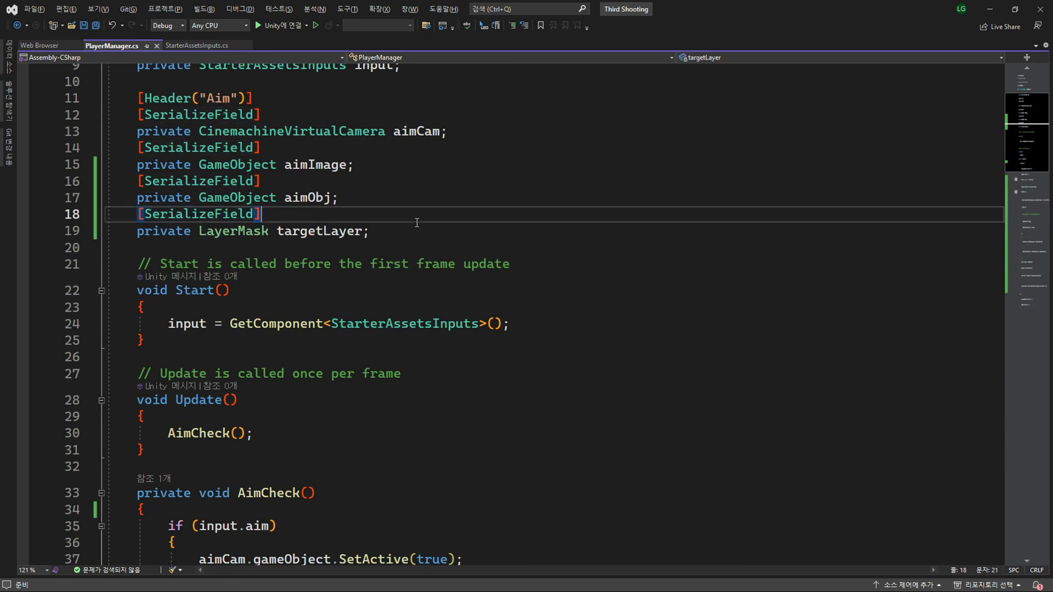
key(ctrl+d)
key(Return)
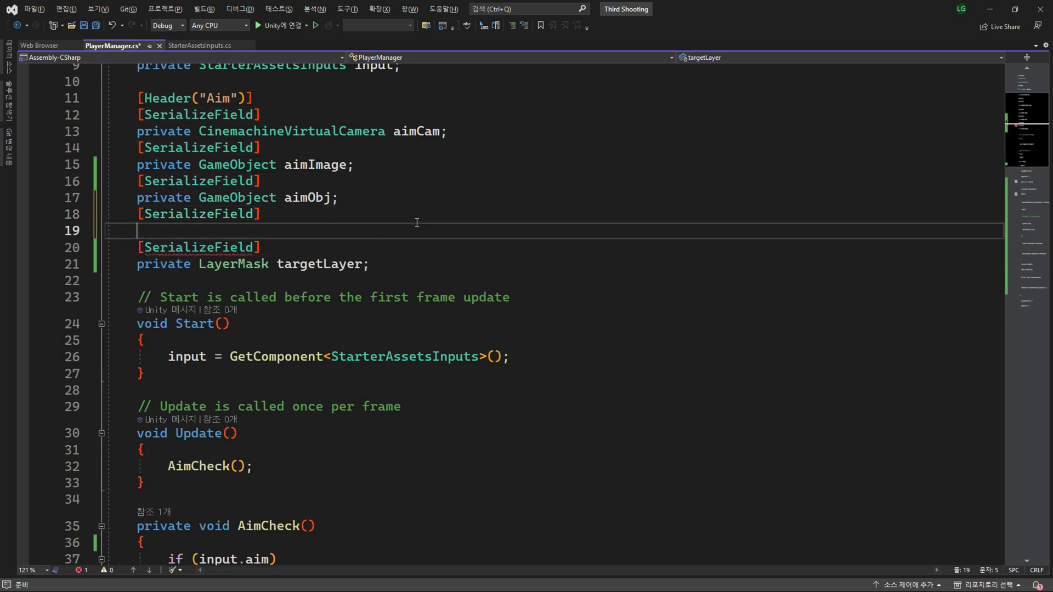
text(private)
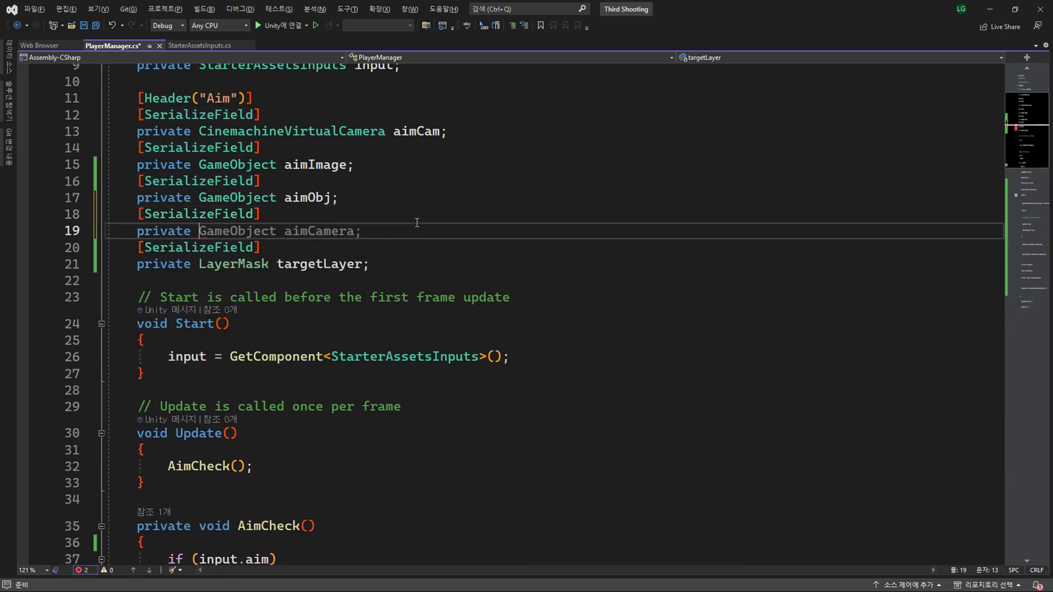
text( flo)
key(Tab)
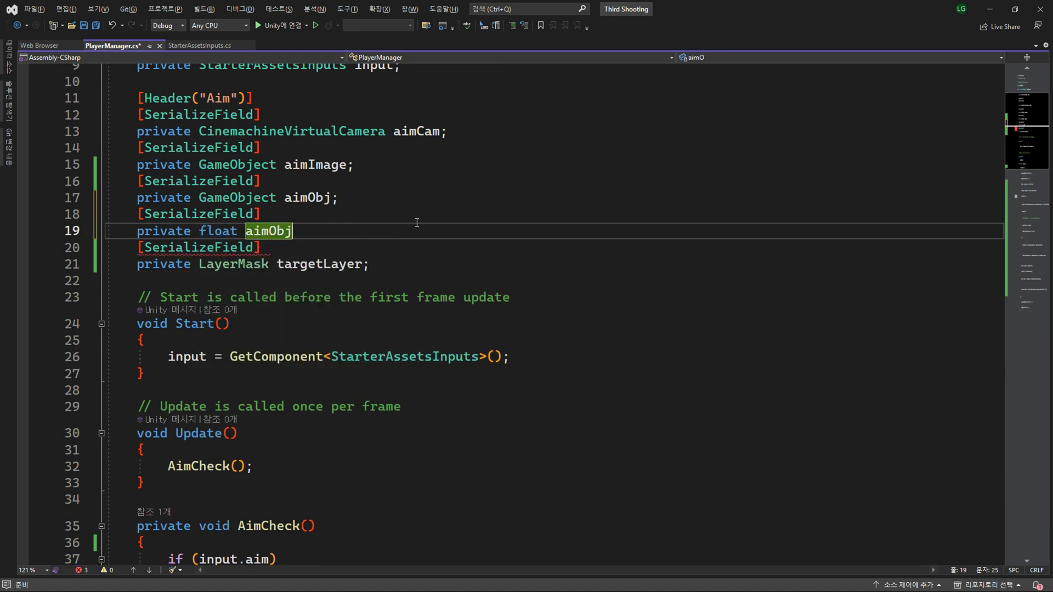
text(Dis)
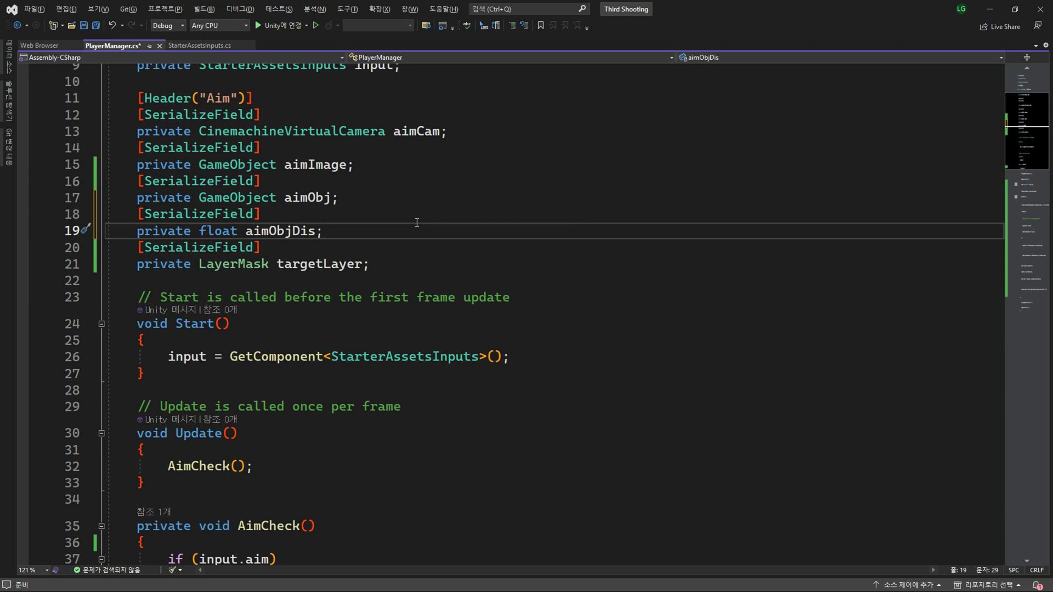
text( = 10f)
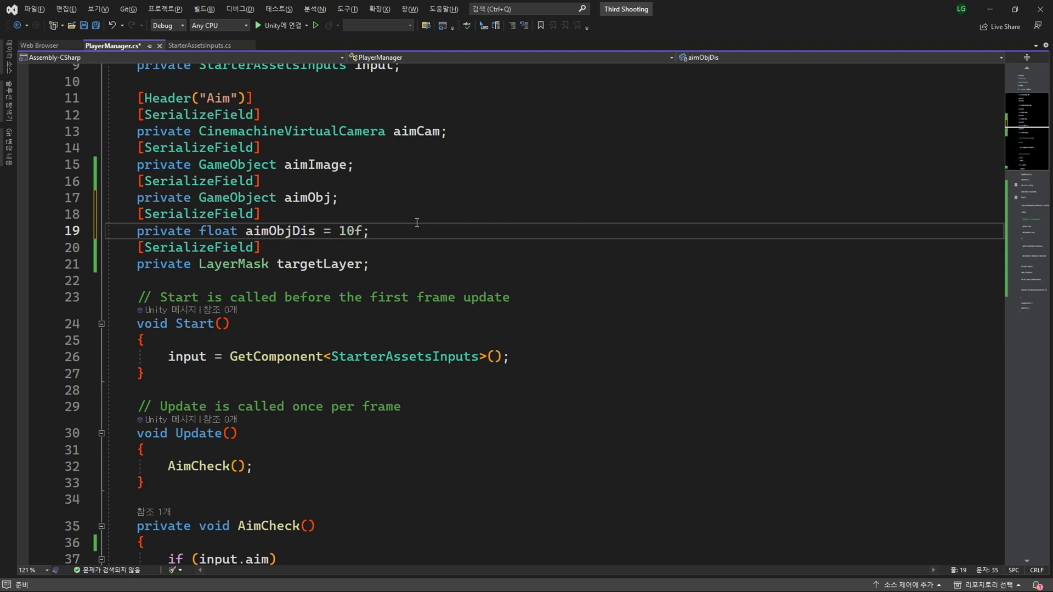
click(281, 231)
- Multiply camTransform.forward by aimObjDis on lines 54 and 55, then save the script
scroll(282, 231, down, 6)
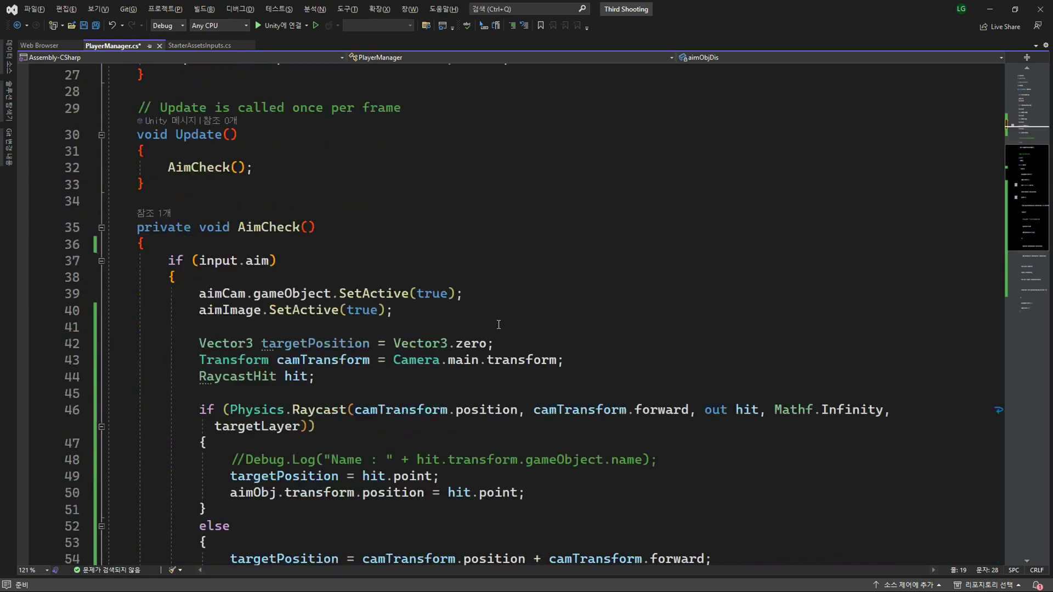
scroll(500, 323, down, 6)
click(767, 212)
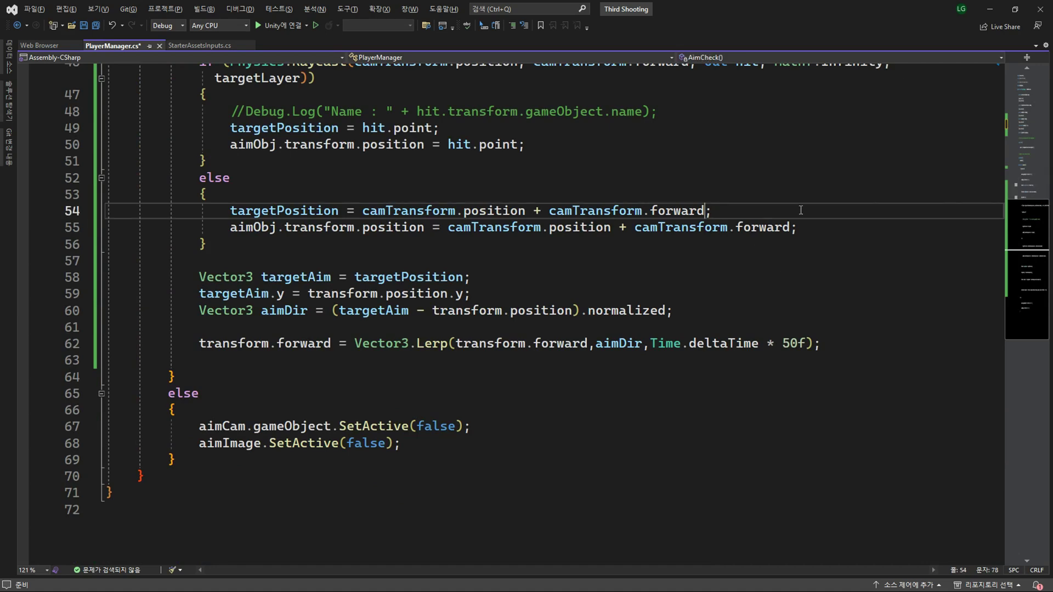
text(* aimObjDis)
key(Down)
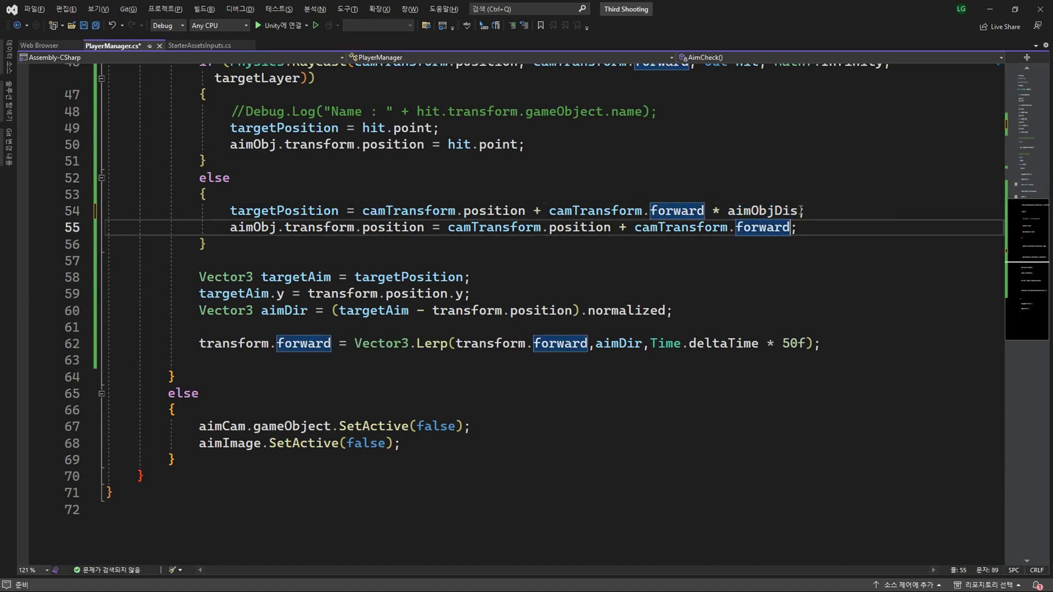
text(* aimObjDis)
key(End)
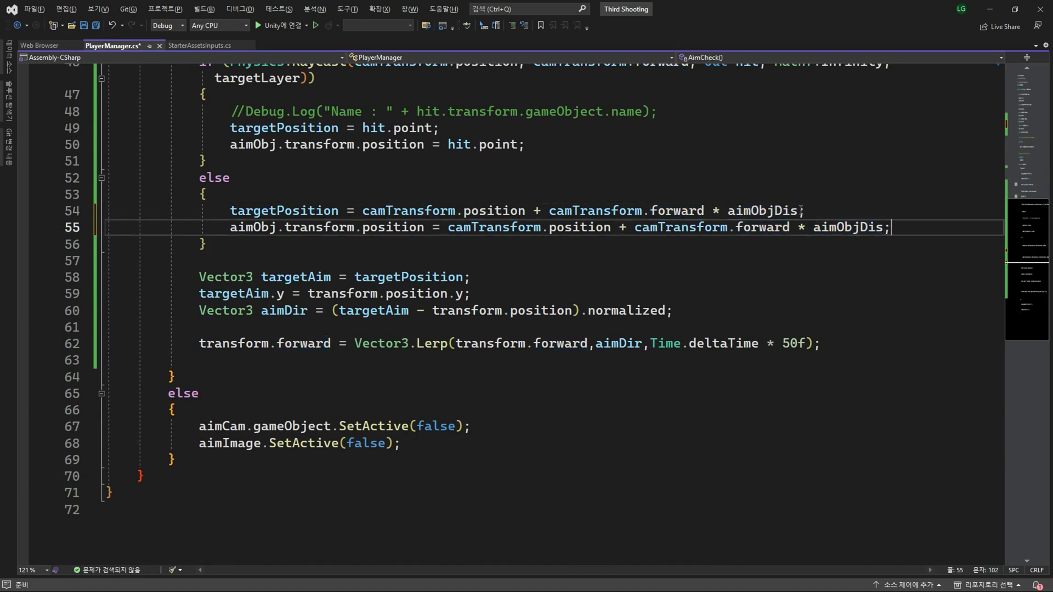
key(ctrl+s)
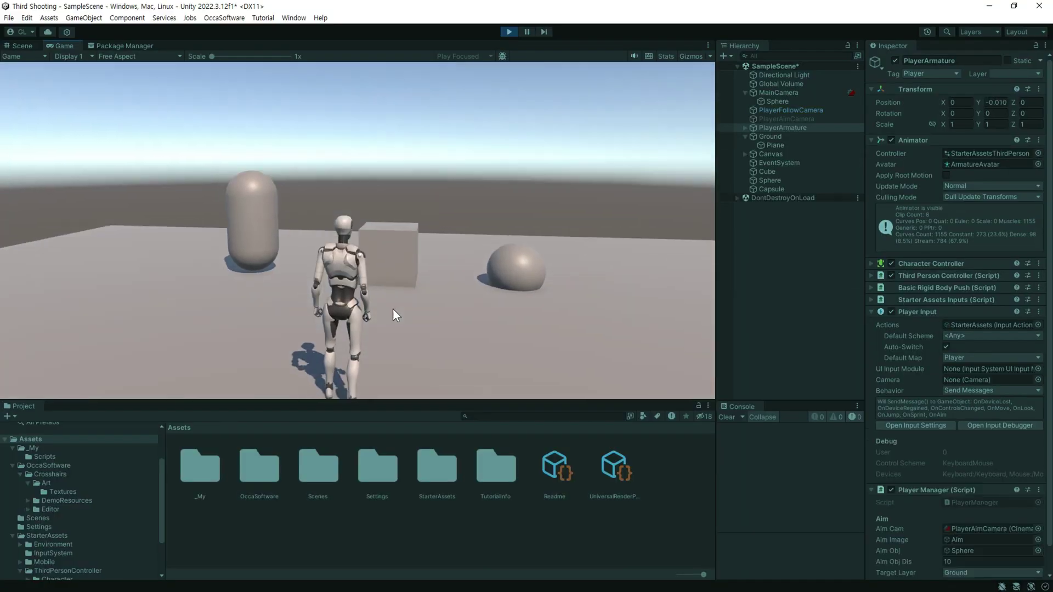
- Stop play mode and set Player Manager's Aim Obj Dis to 20
right_click(499, 269)
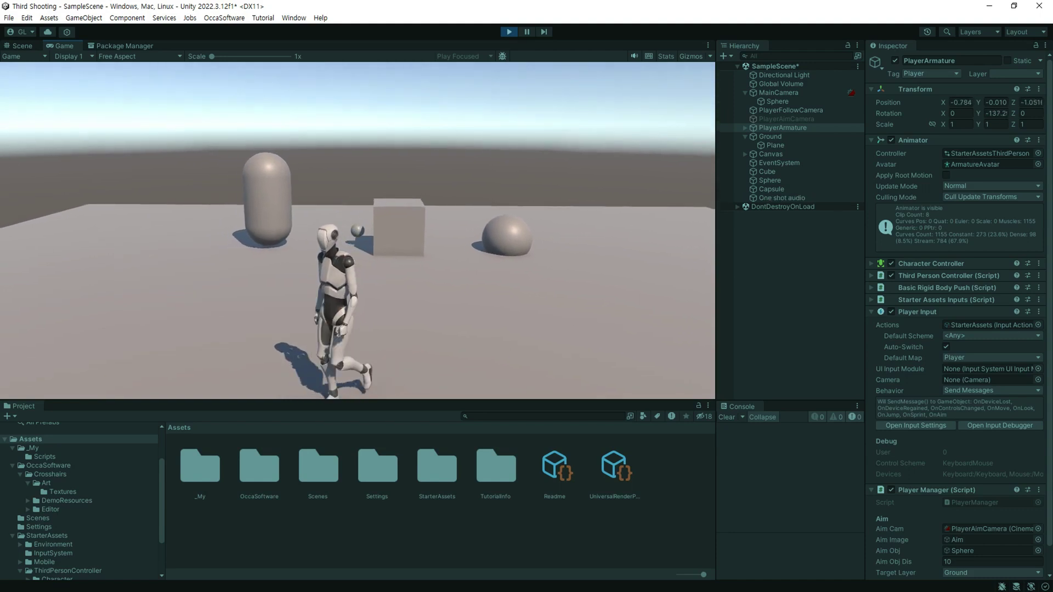
right_click(357, 231)
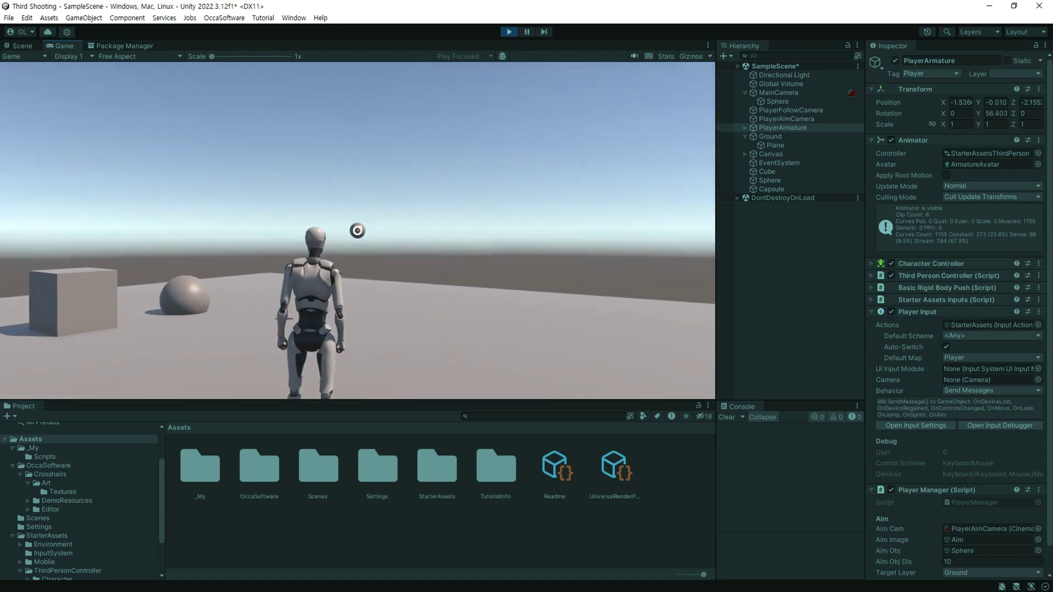
key(ctrl+p)
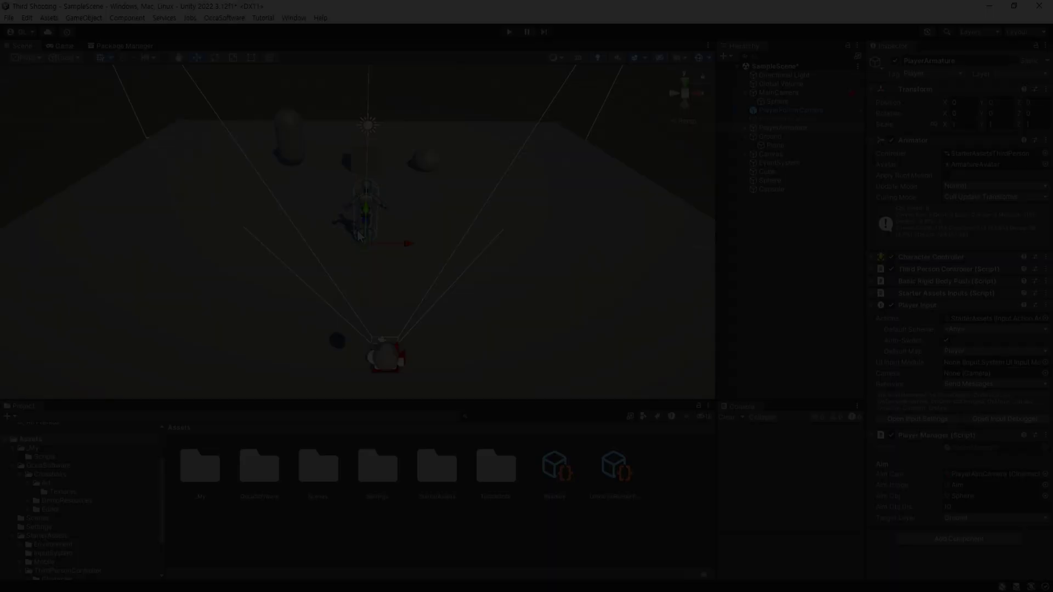
click(962, 507)
text(20)
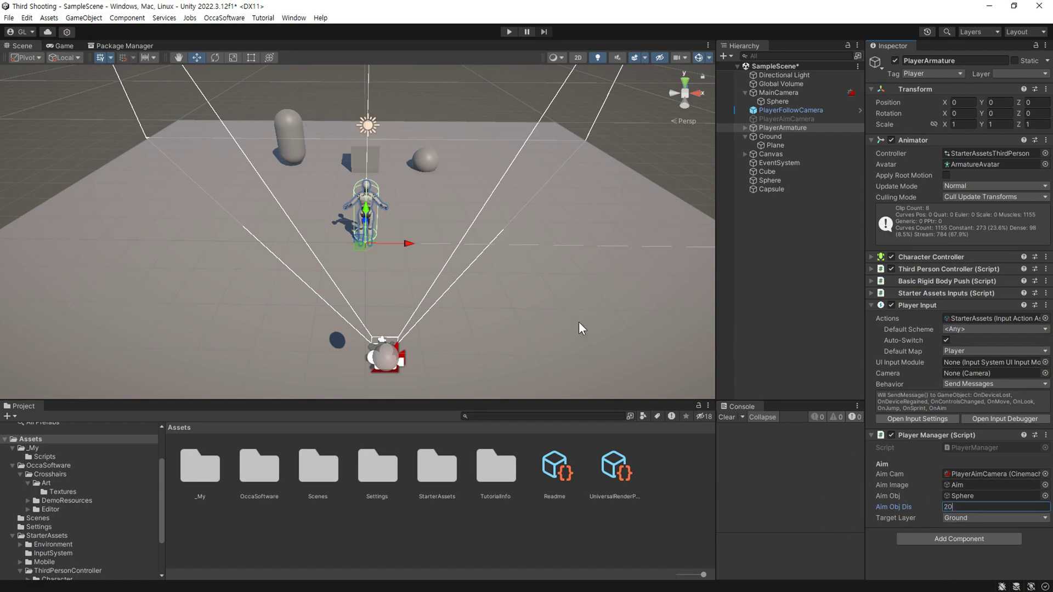
- Play again, walking forward and aiming to check the marker sits 20 units ahead
key(ctrl+p)
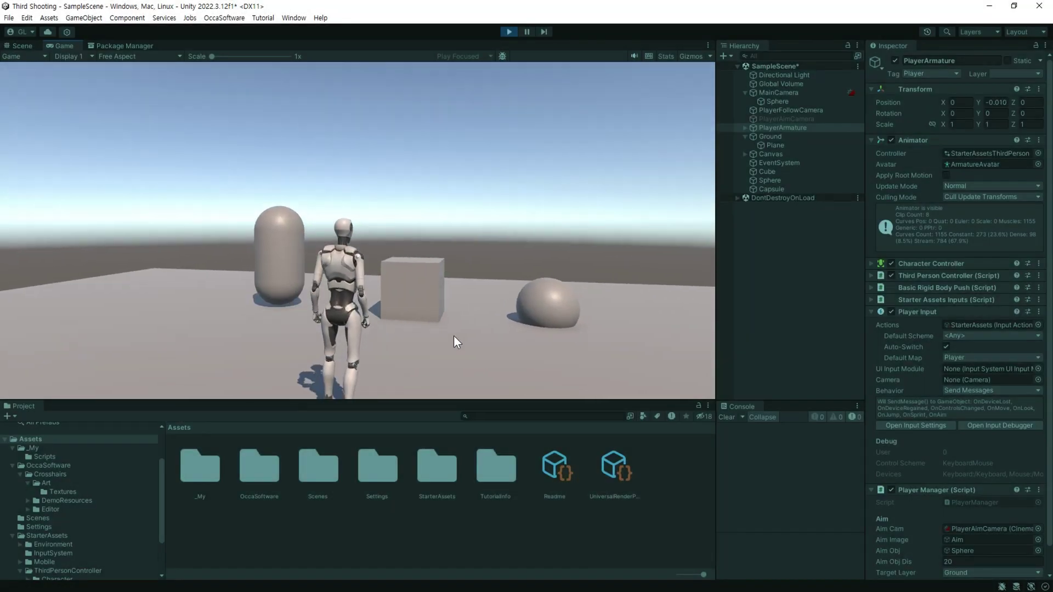
click(453, 340)
key(w)
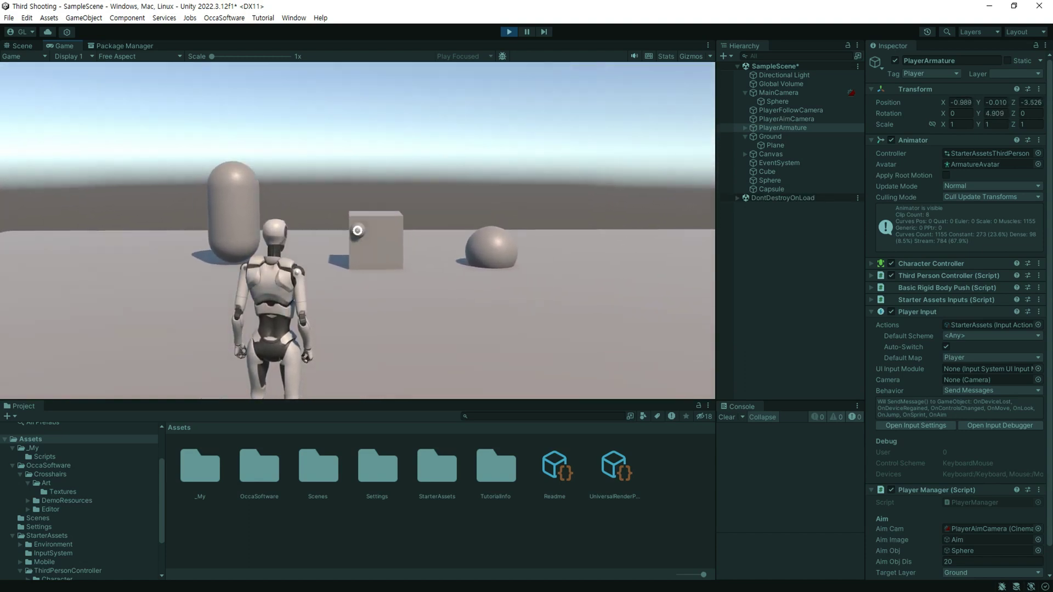
right_click(357, 231)
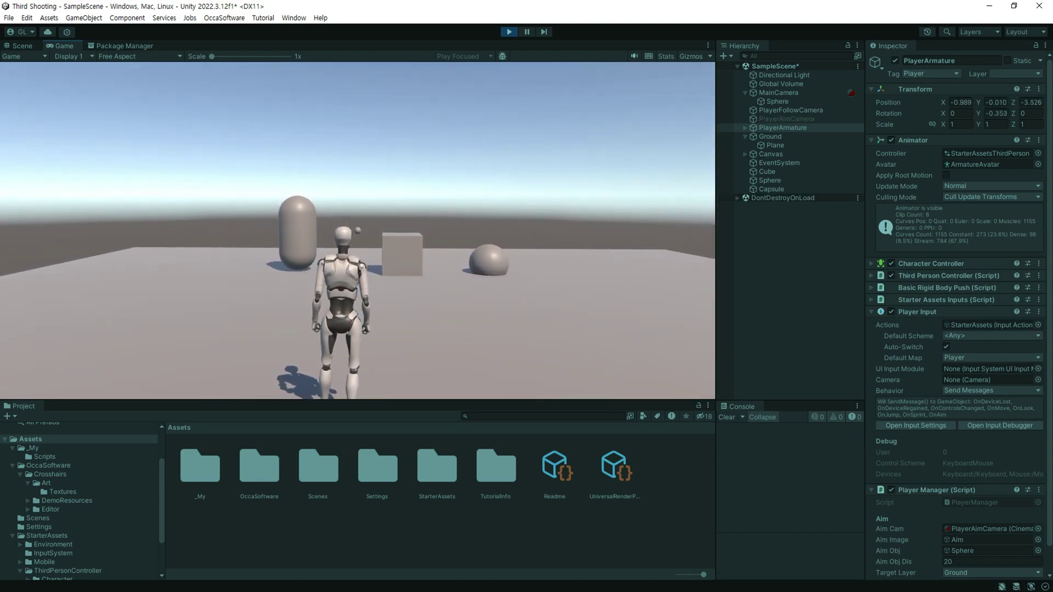
right_click(357, 230)
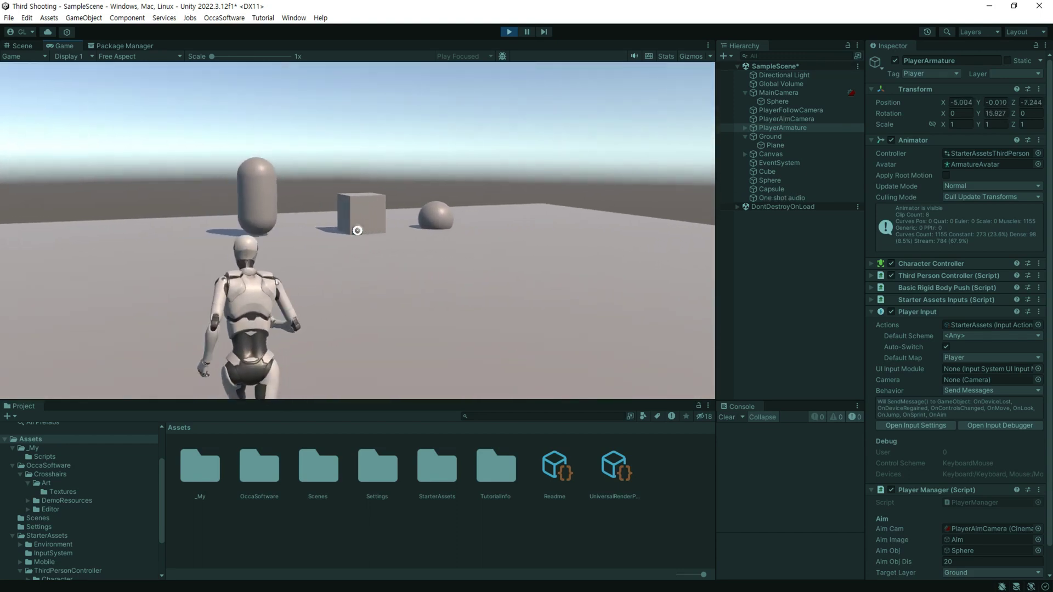
key(w)
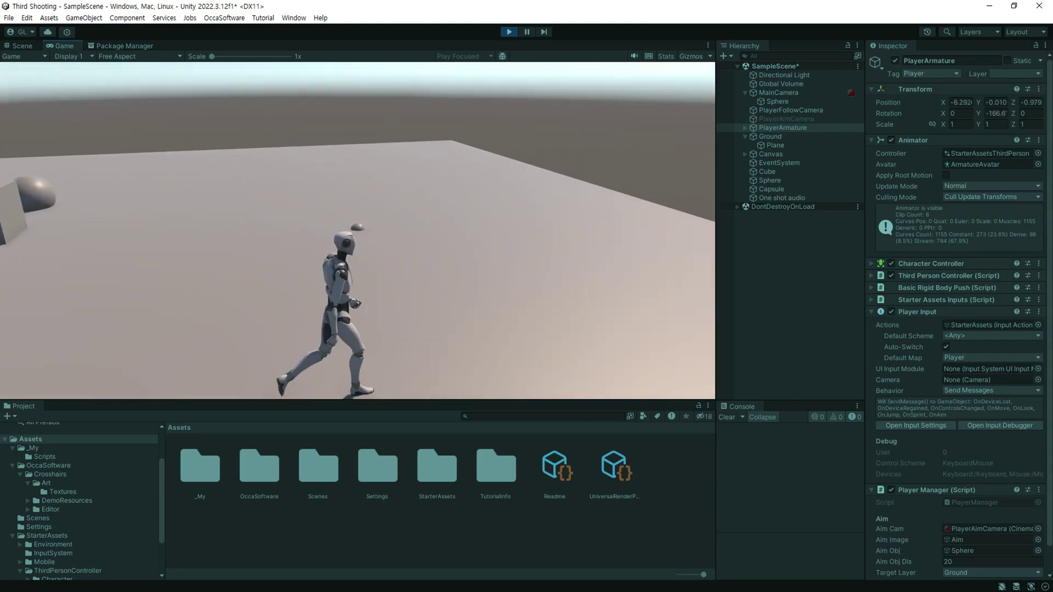